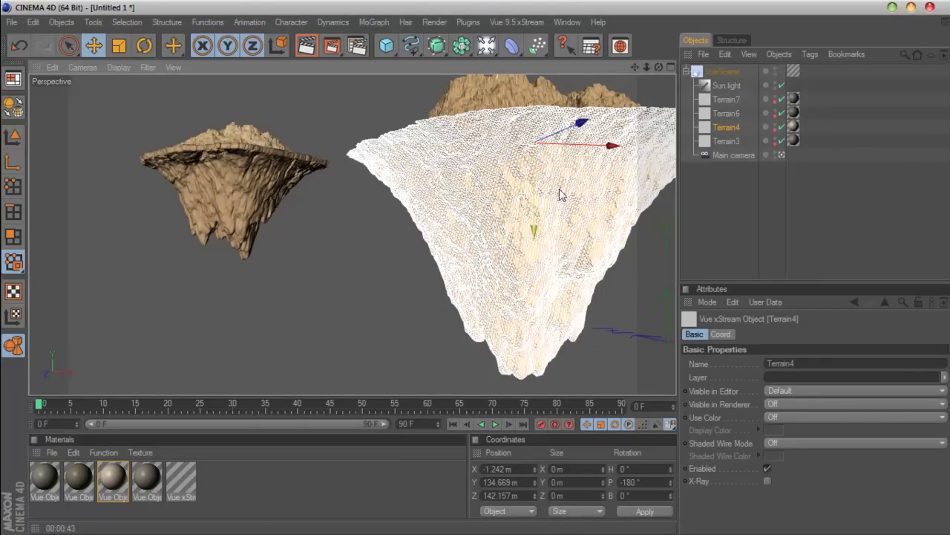
Inspect Terrain4 up close from above, the side and its white underside, then open the Vue 9.5 xStream menu
click(782, 155)
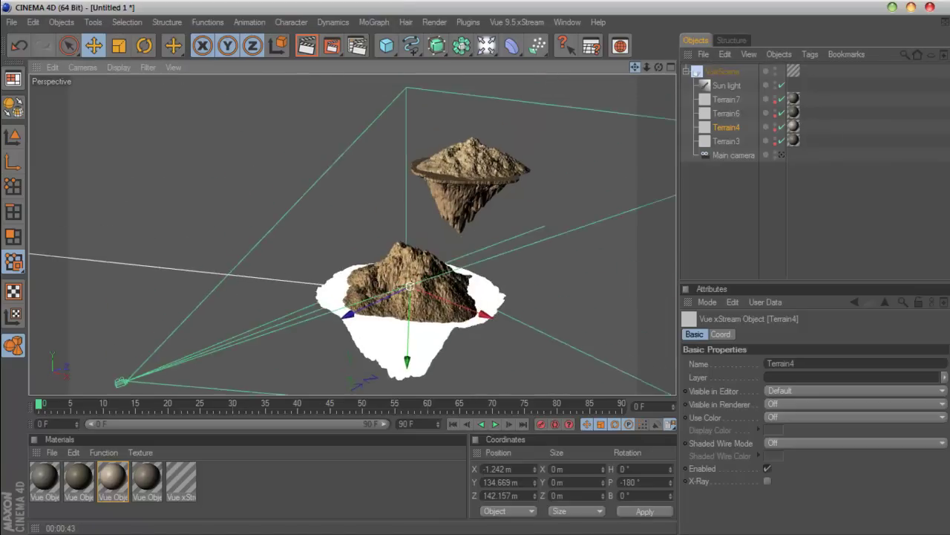
drag(658, 66, 589, 130)
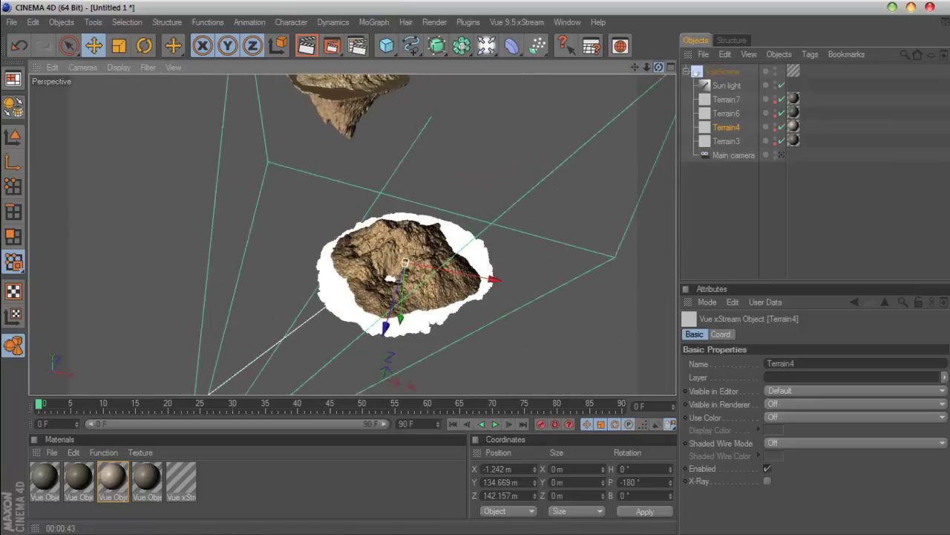
scroll(589, 134, up, 3)
drag(634, 69, 658, 30)
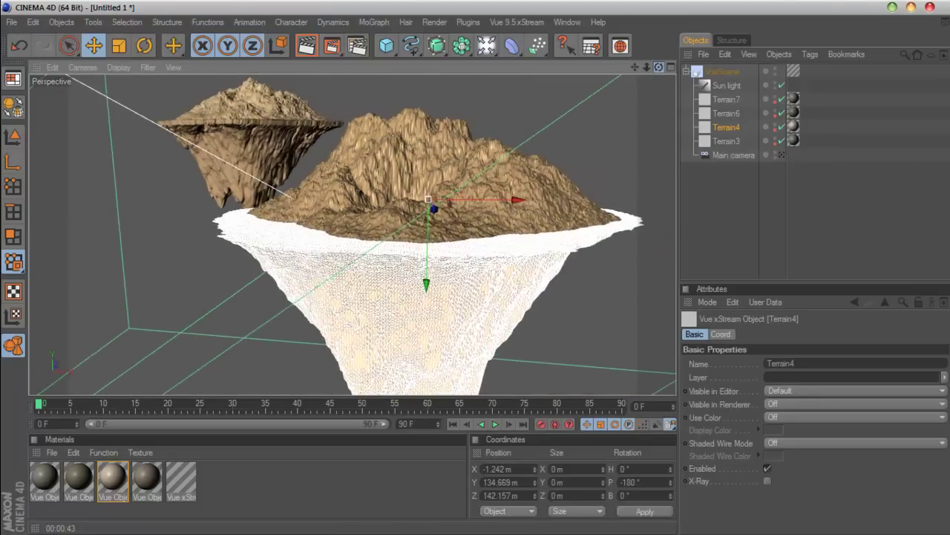
drag(658, 67, 683, 67)
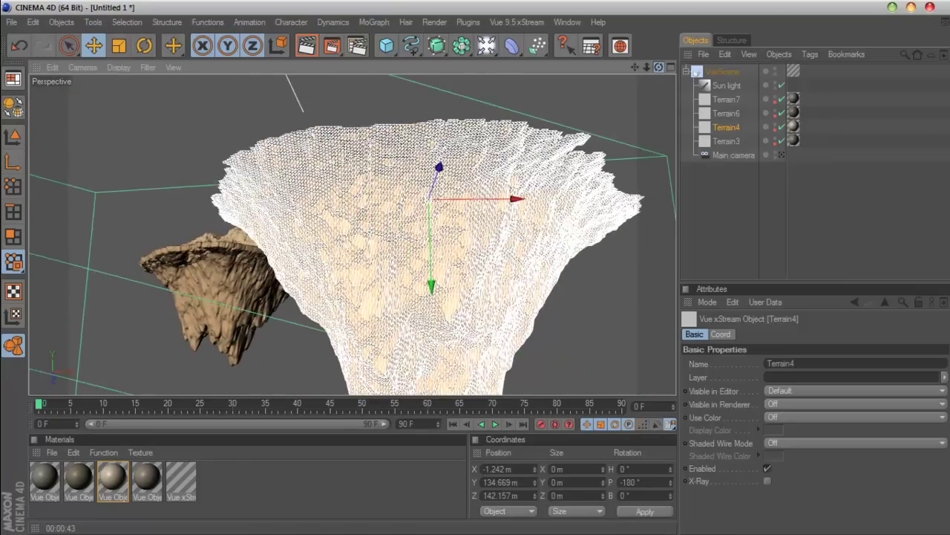
mouse_move(658, 67)
mouse_down()
mouse_move(647, 74)
mouse_move(659, 96)
mouse_up()
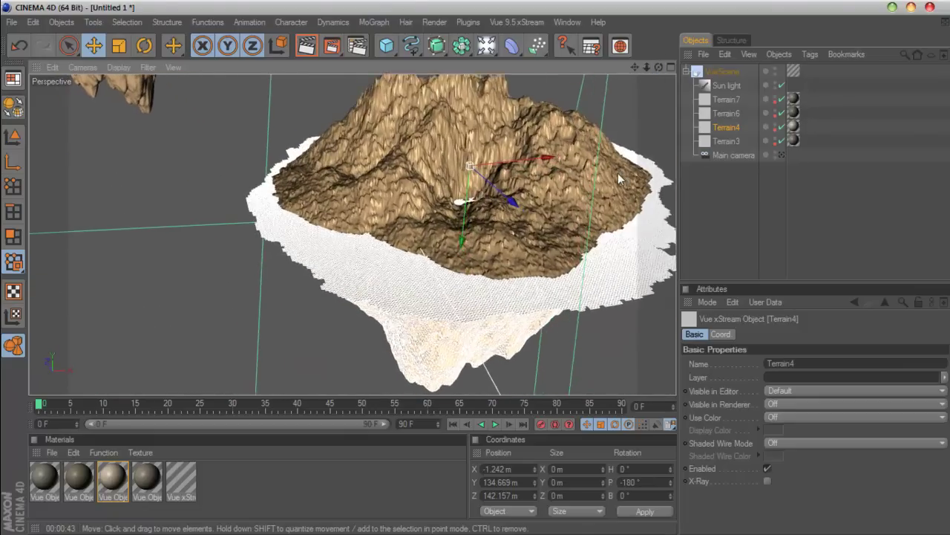
scroll(618, 173, up, 5)
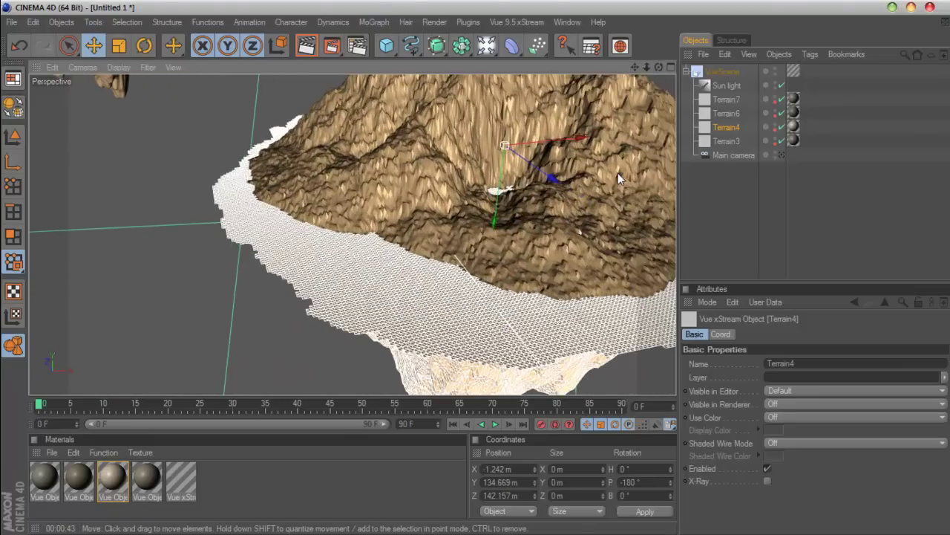
click(515, 22)
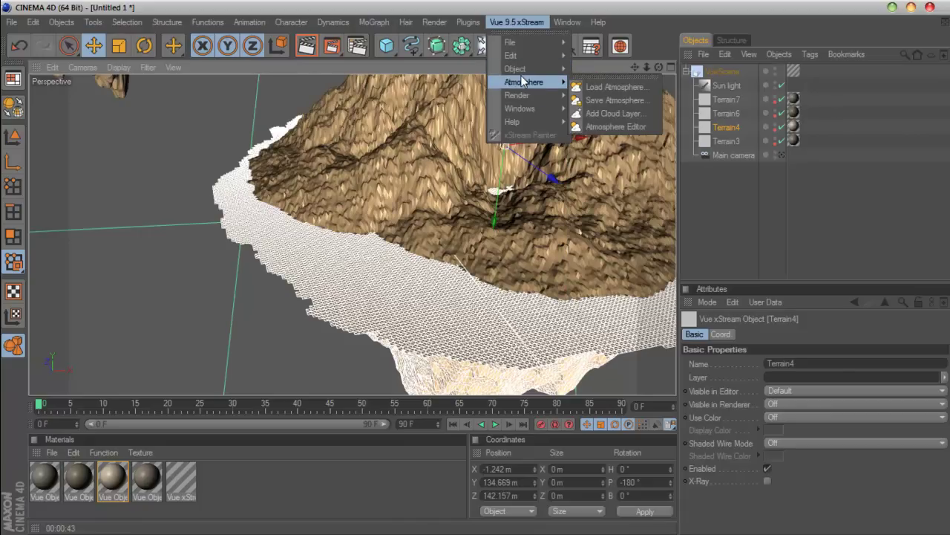
mouse_move(512, 55)
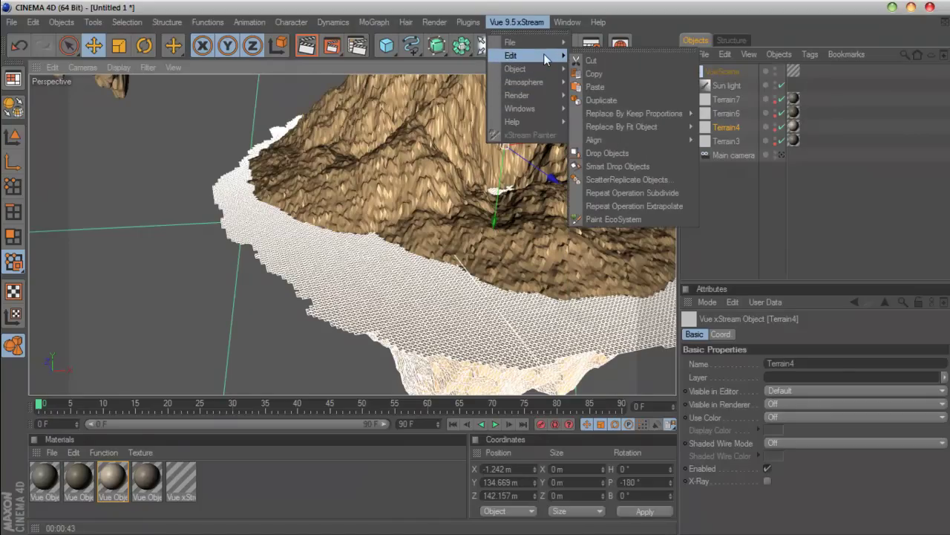
Launch Paint EcoSystem, move the EcoSystem Painter panel aside, and choose the Coloring/Scaling tool
click(613, 219)
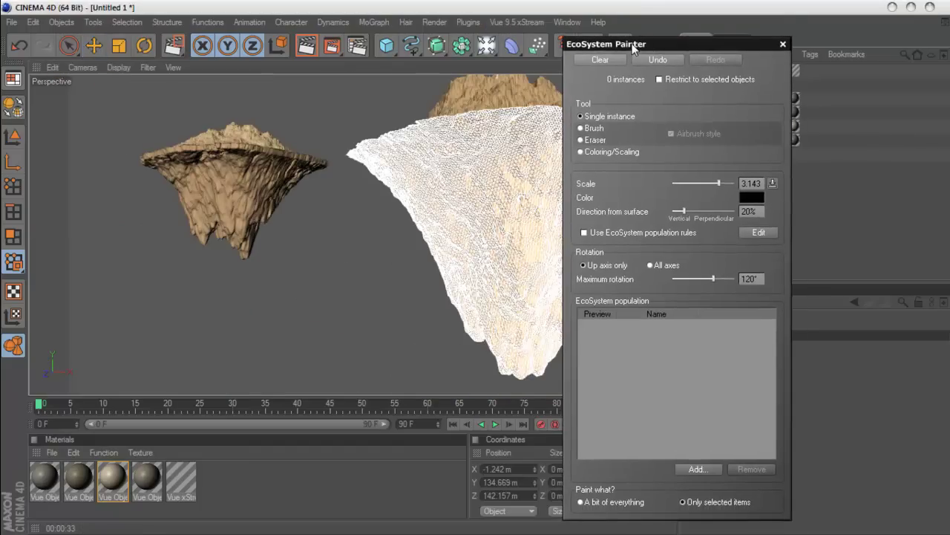
drag(632, 45, 715, 27)
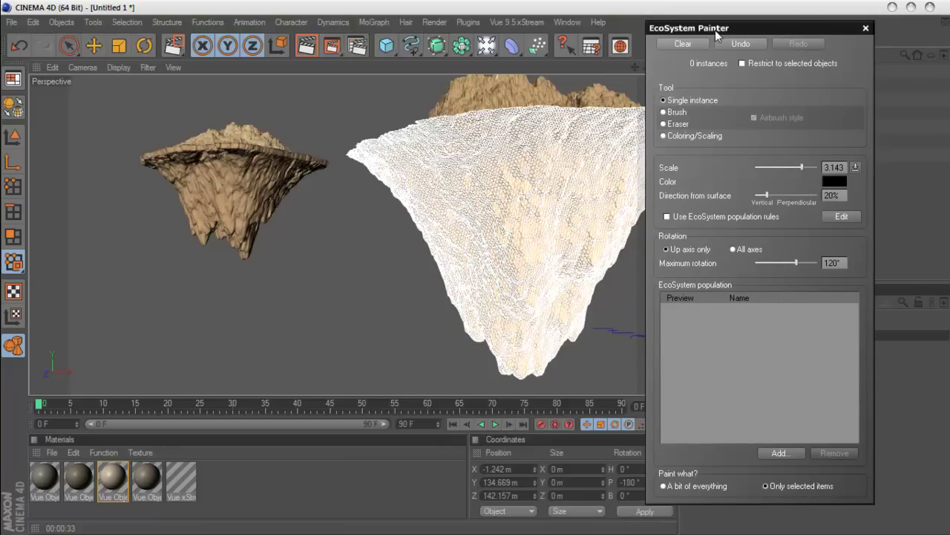
drag(715, 26, 733, 31)
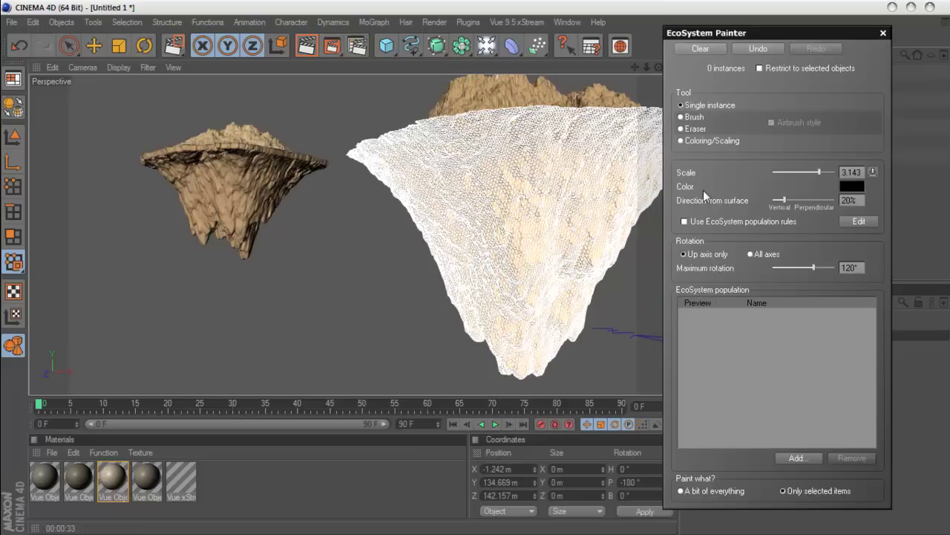
click(703, 140)
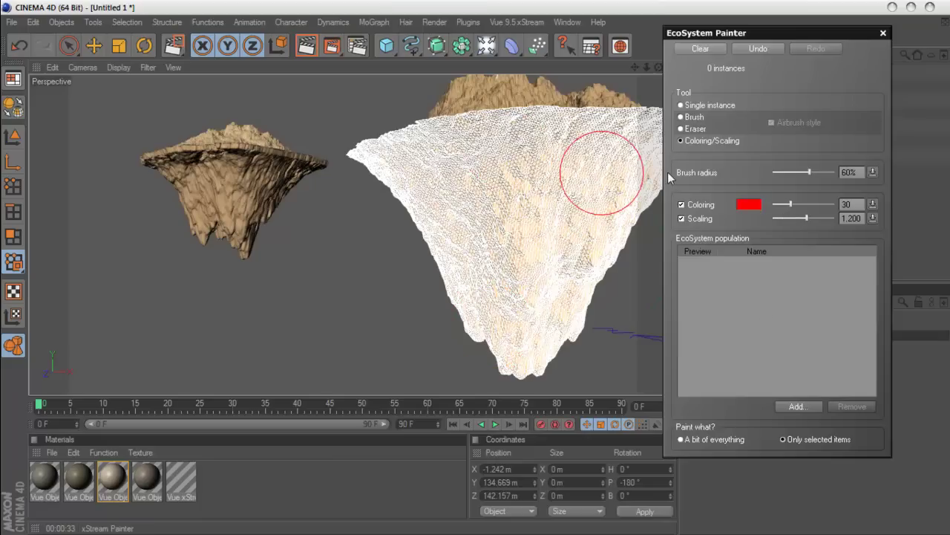
Switch the EcoSystem Painter to the Brush tool with Airbrush style
click(681, 118)
click(708, 47)
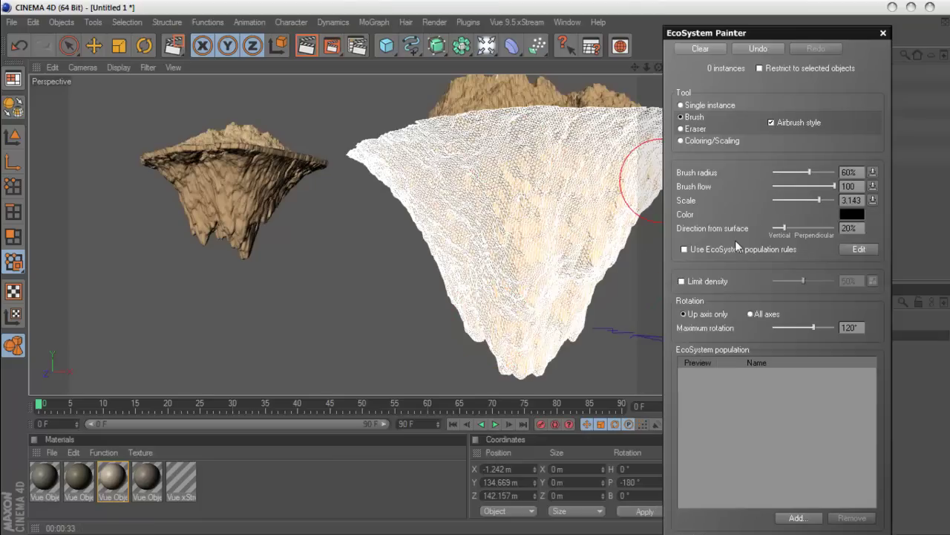
drag(742, 34, 781, 12)
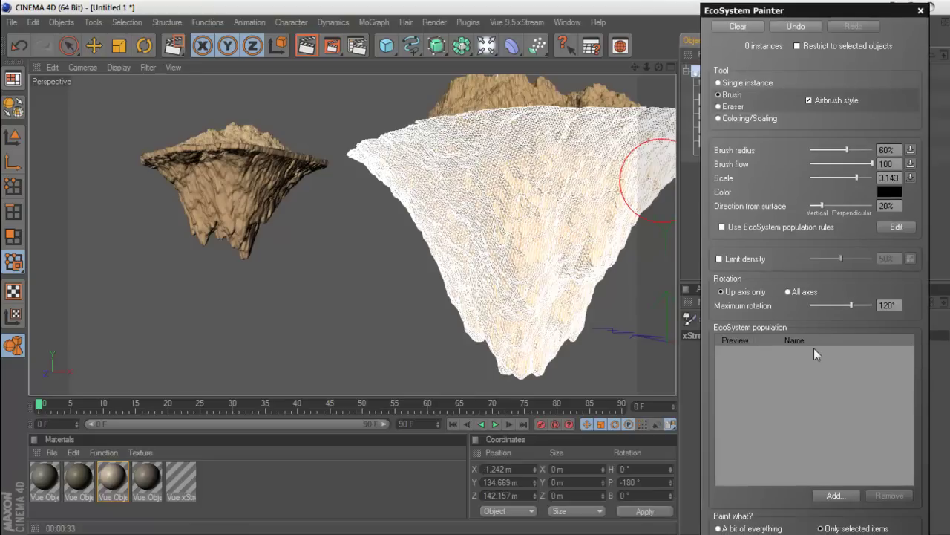
Browse plant species via Add > Plant, close without picking, and return to the main camera view
click(825, 496)
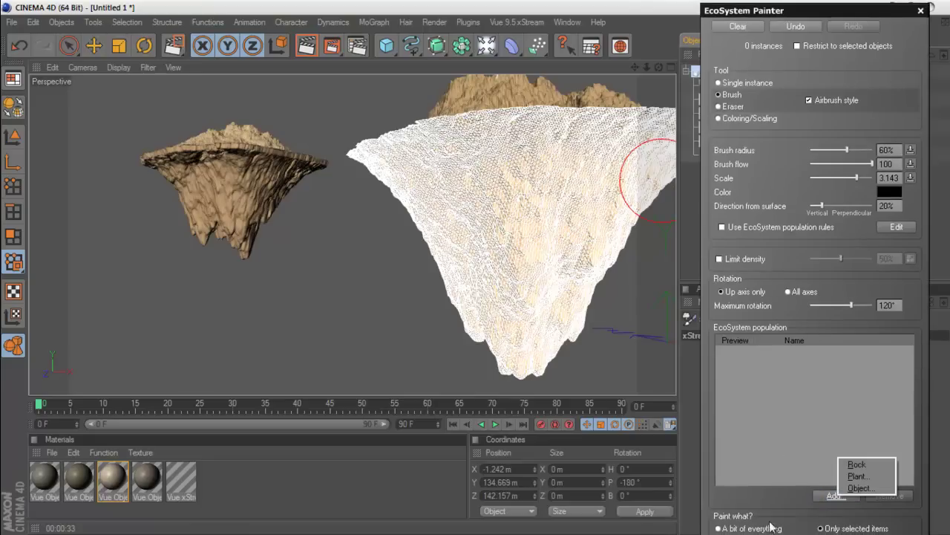
click(852, 483)
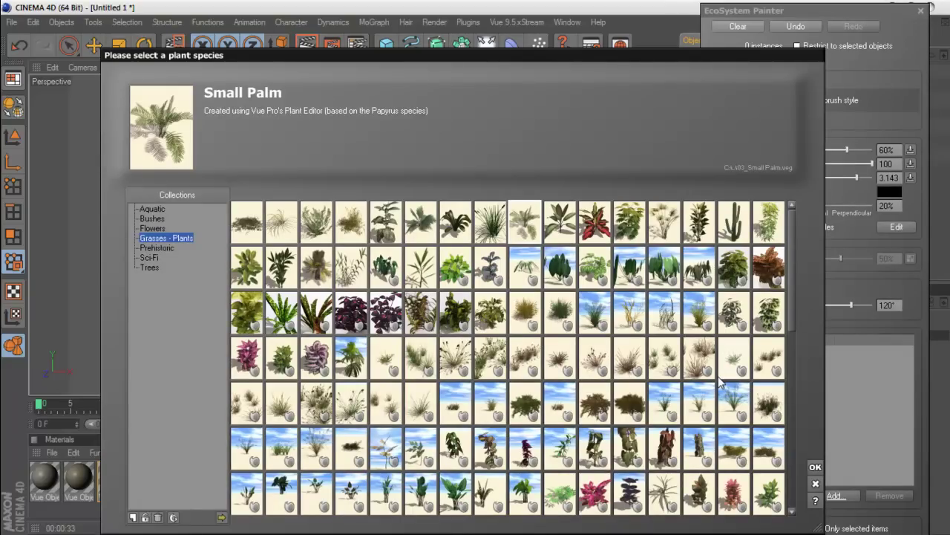
drag(556, 58, 623, 23)
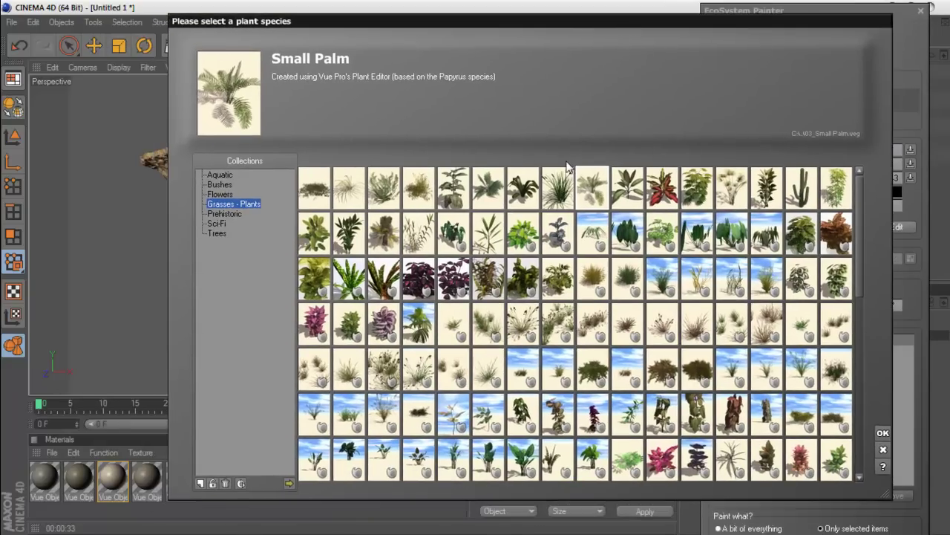
mouse_move(534, 16)
mouse_down()
mouse_move(566, 393)
mouse_move(556, 93)
mouse_move(545, 426)
mouse_up()
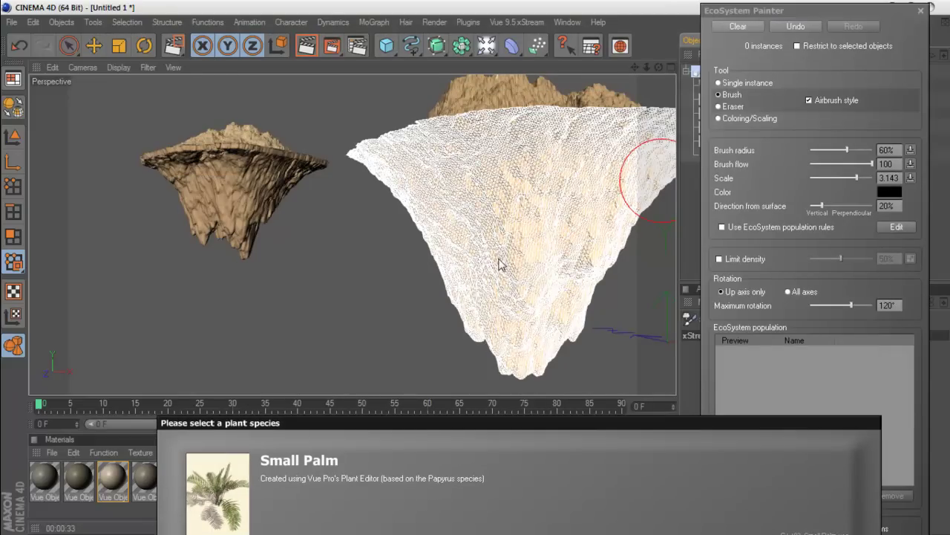
click(772, 236)
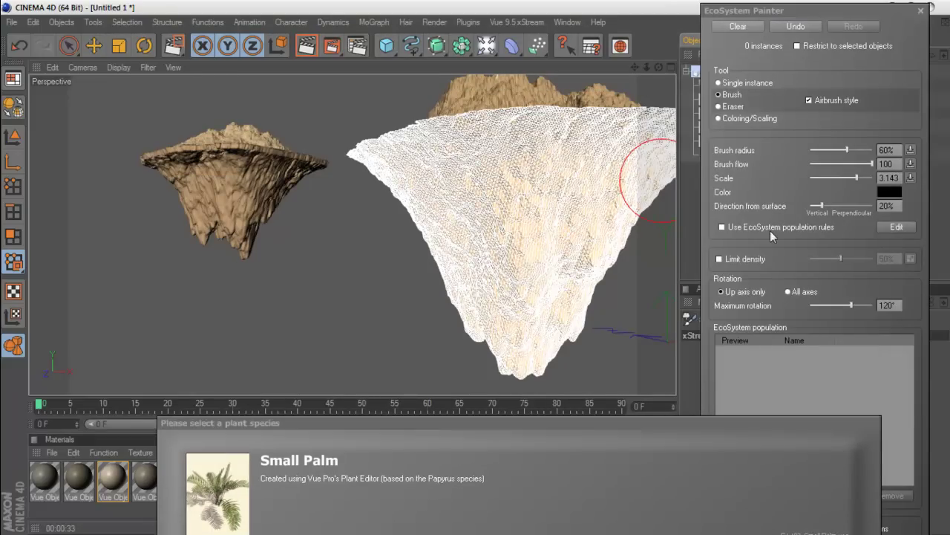
mouse_move(795, 423)
mouse_down()
mouse_move(535, 170)
mouse_move(668, 34)
mouse_up()
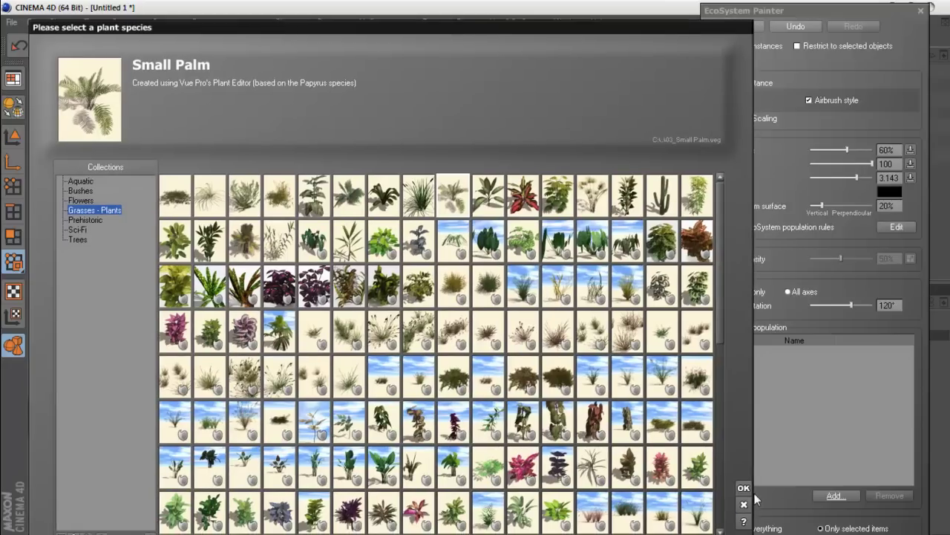
click(744, 488)
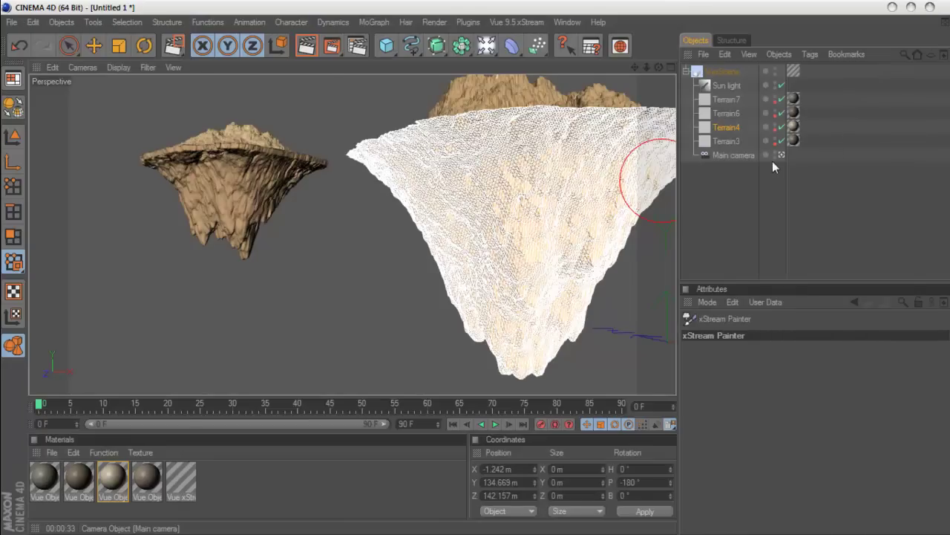
click(781, 155)
drag(639, 66, 626, 68)
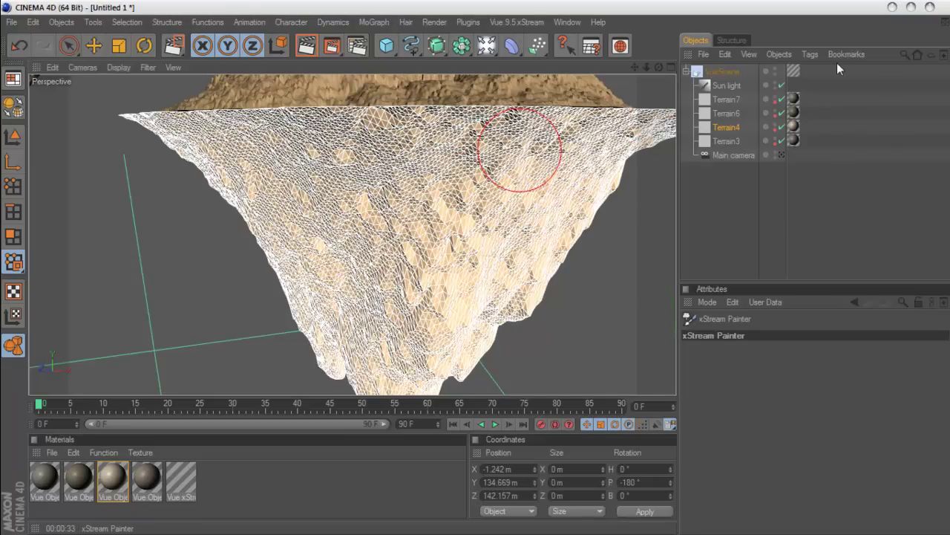
Add the Foeniculum plant from Grasses - Plants to the EcoSystem population
drag(748, 24, 741, 17)
click(771, 500)
click(787, 487)
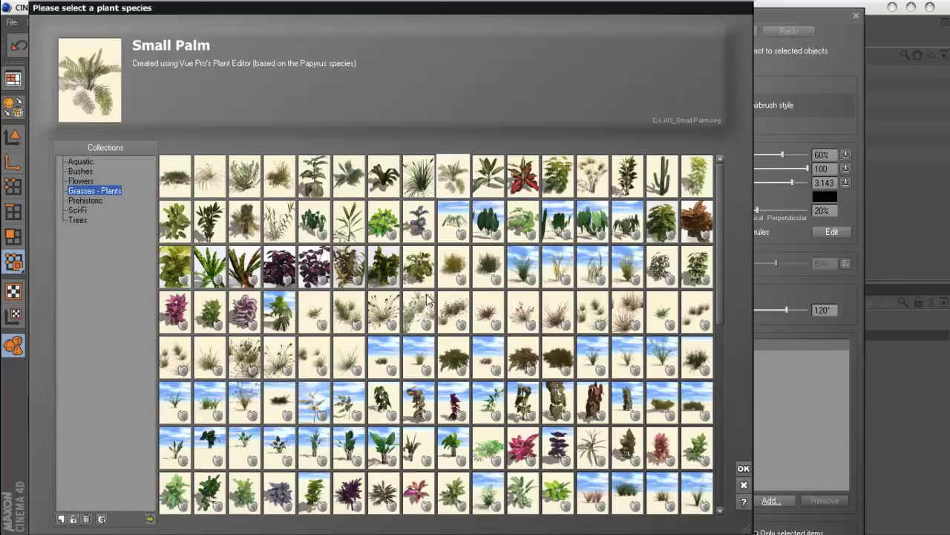
click(421, 187)
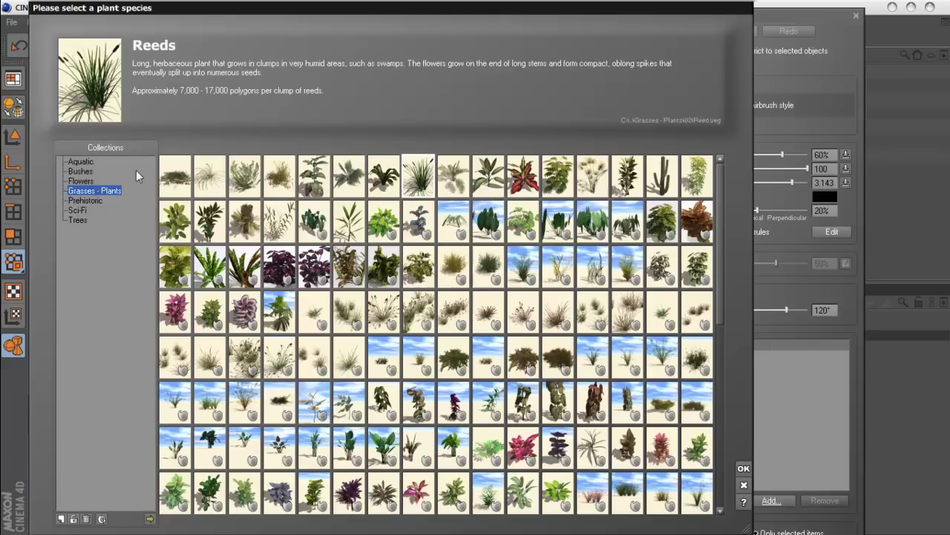
click(240, 185)
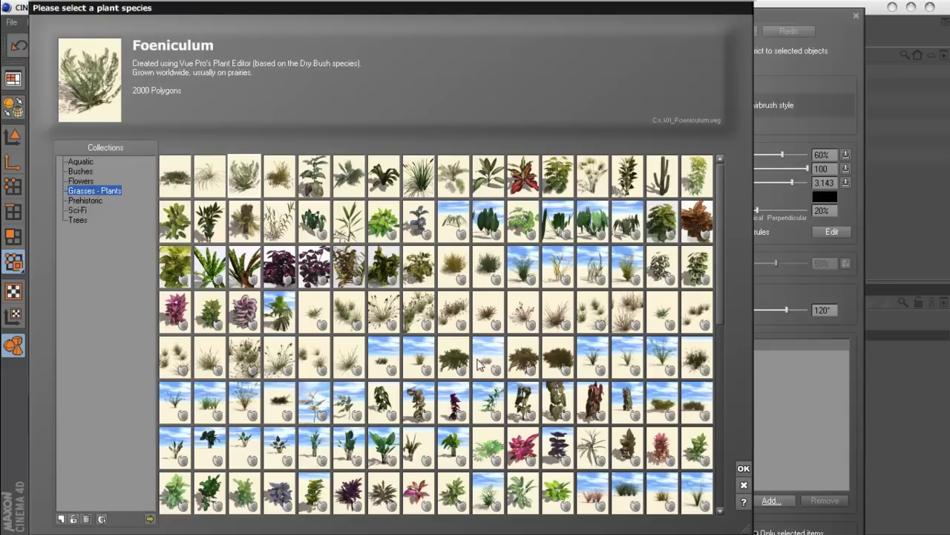
click(743, 468)
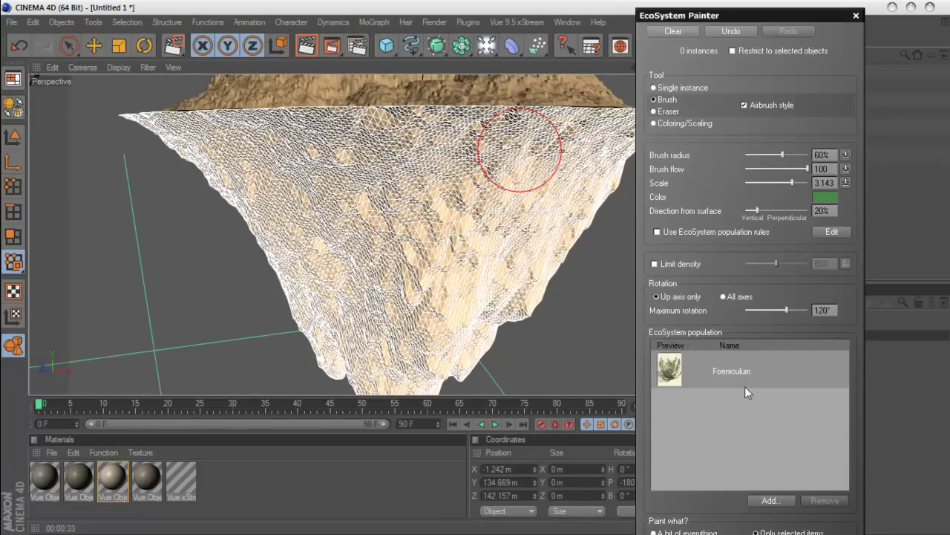
Select Foeniculum in the population list and keep its green instance tint colour
click(759, 364)
drag(696, 15, 737, 11)
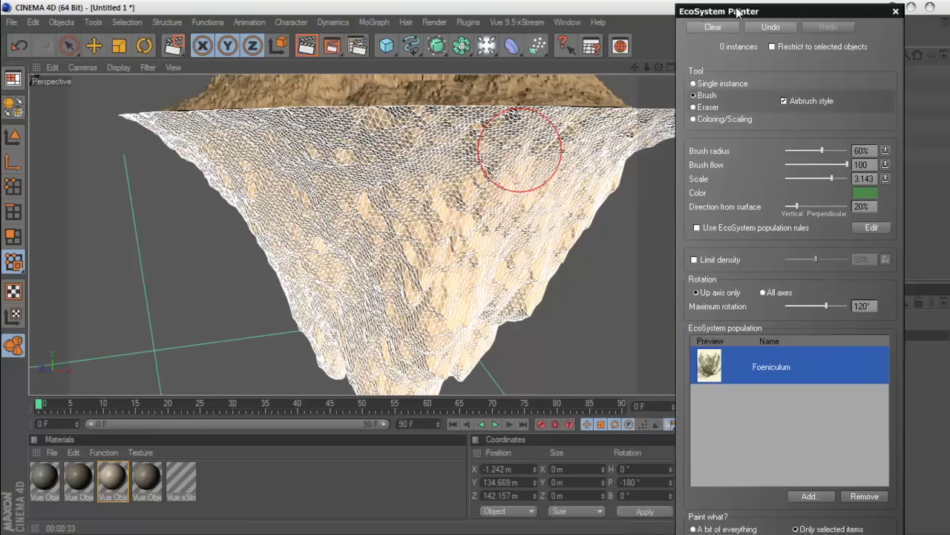
right_click(873, 193)
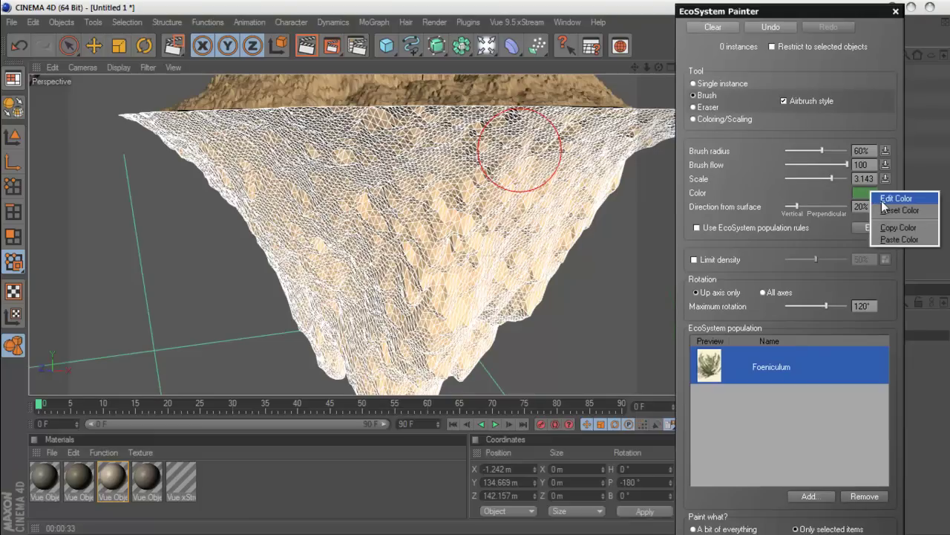
click(884, 199)
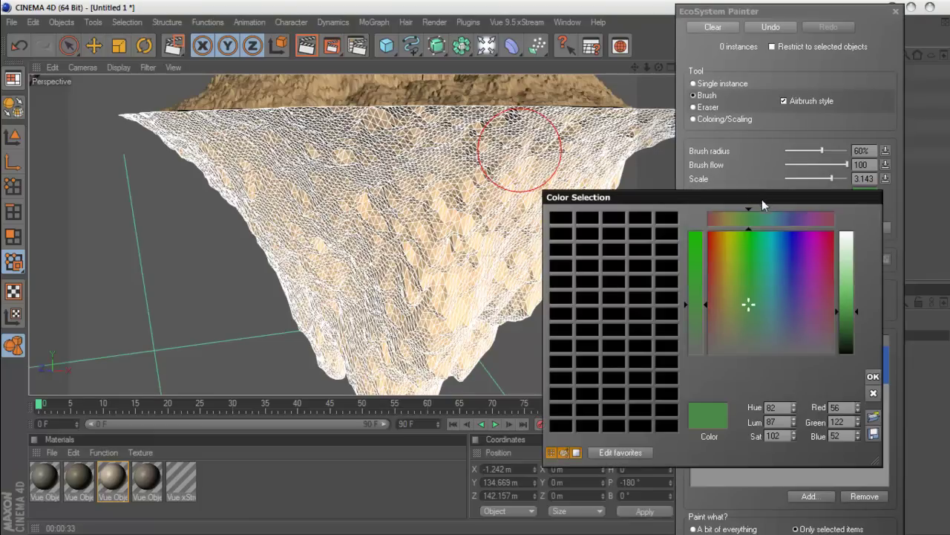
click(874, 394)
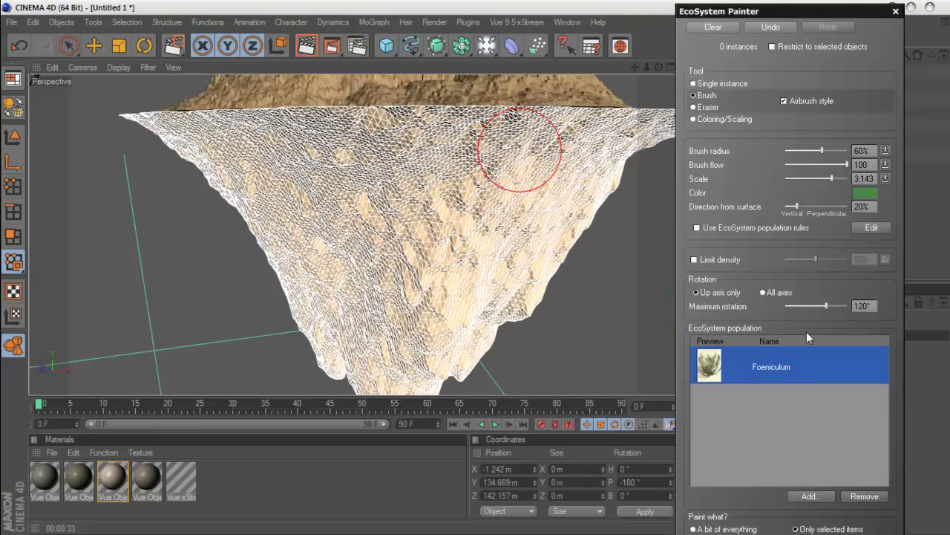
Set brush radius to 40% and flow to 82, and switch off the 50% density limit
drag(822, 151, 809, 151)
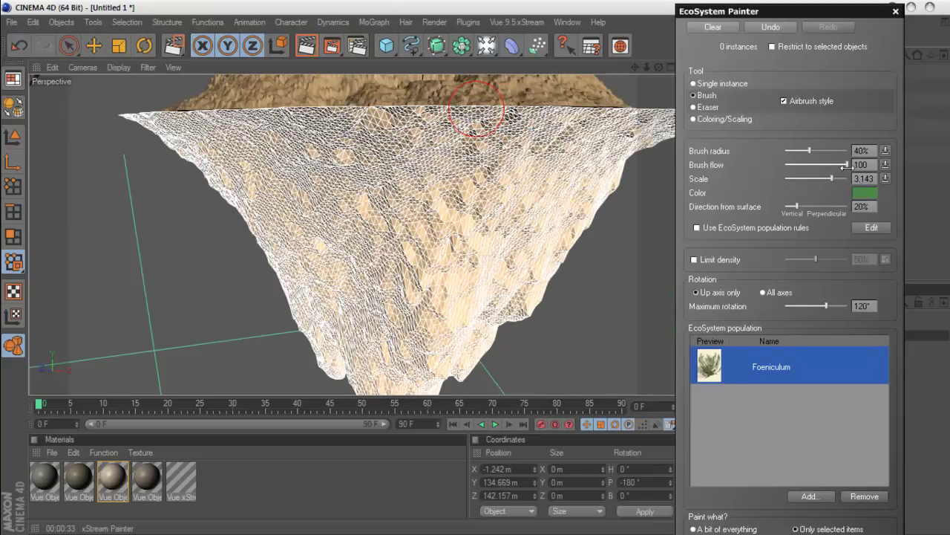
drag(846, 165, 836, 179)
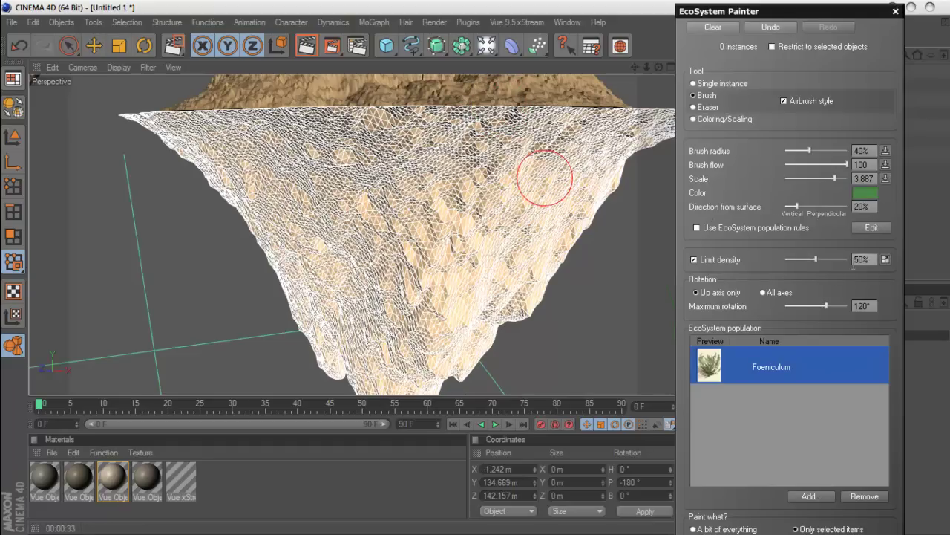
click(862, 260)
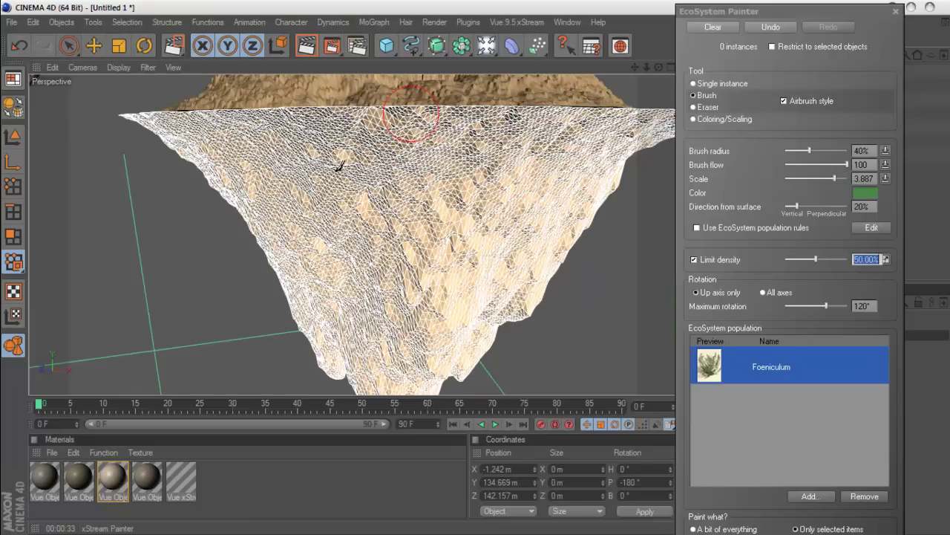
click(715, 255)
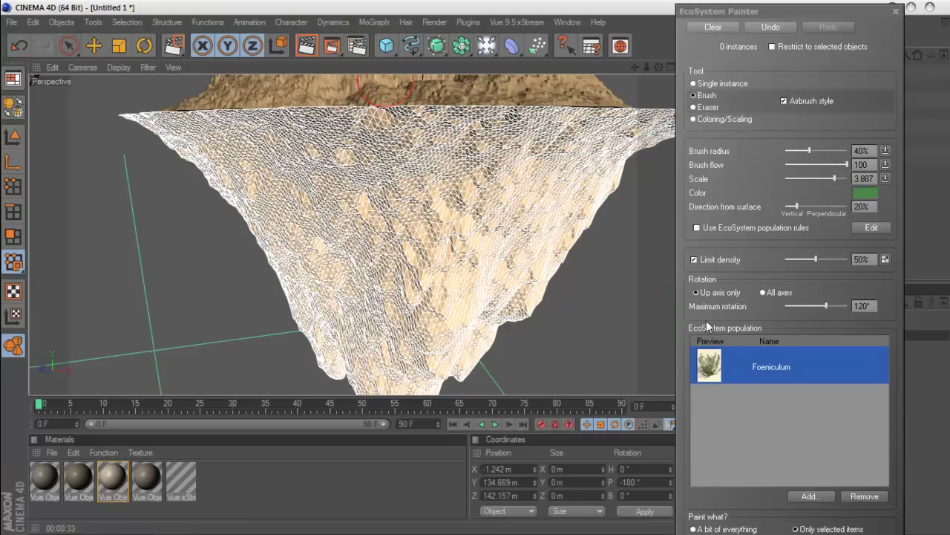
click(697, 260)
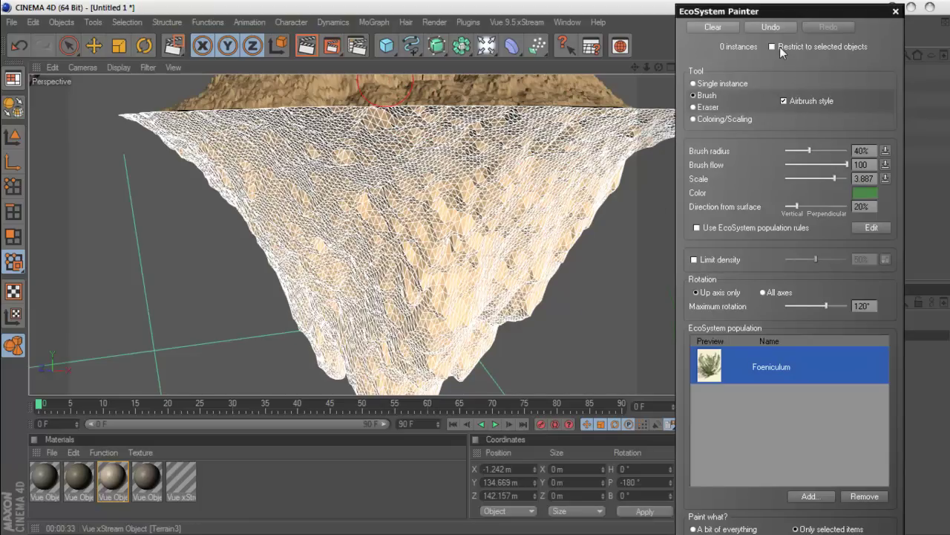
Place the EcoSystem Painter beside the object list and orbit to see the terrain from above
drag(703, 12, 762, 18)
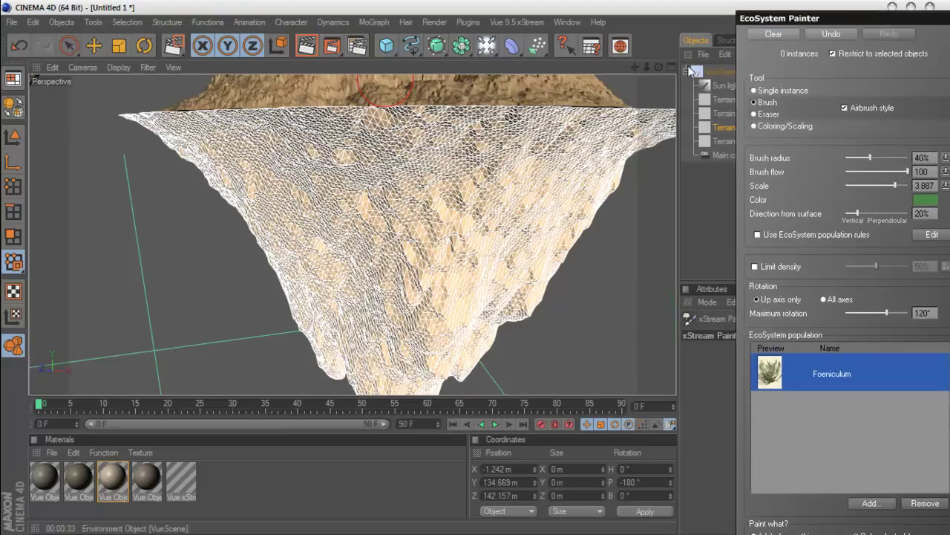
drag(658, 68, 528, 221)
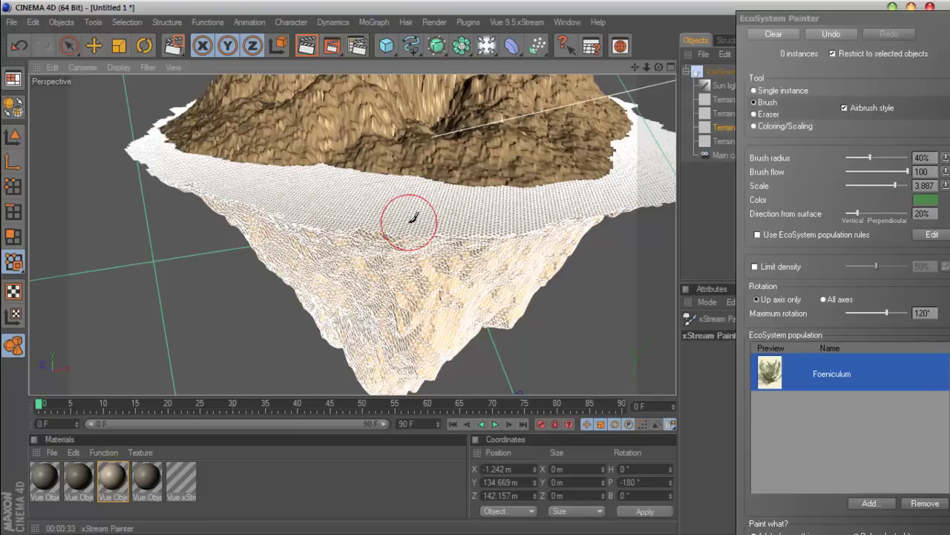
drag(836, 25, 756, 15)
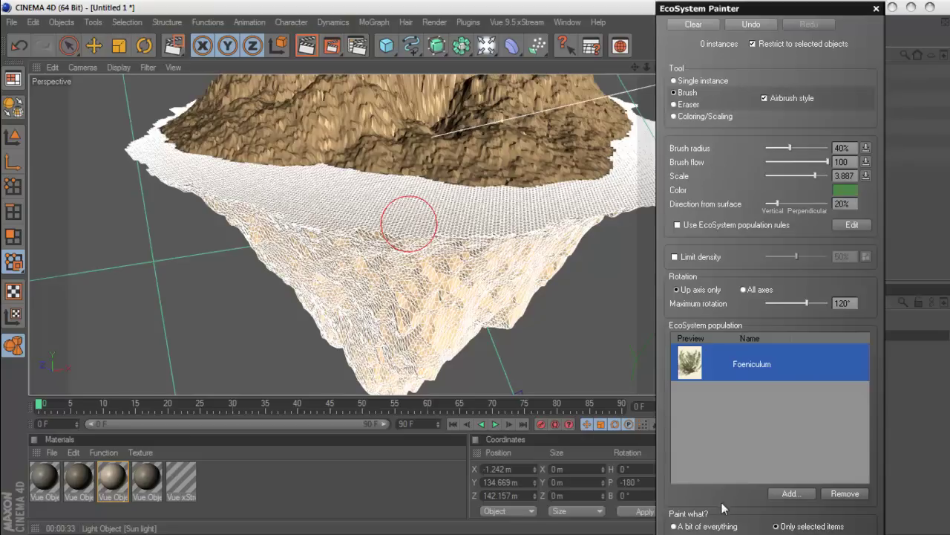
drag(721, 502, 709, 417)
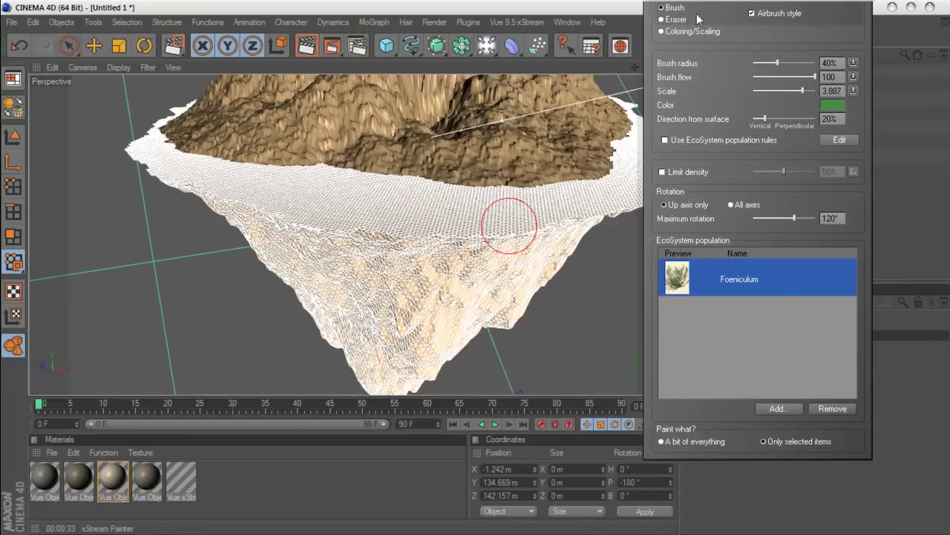
drag(749, 210, 832, 303)
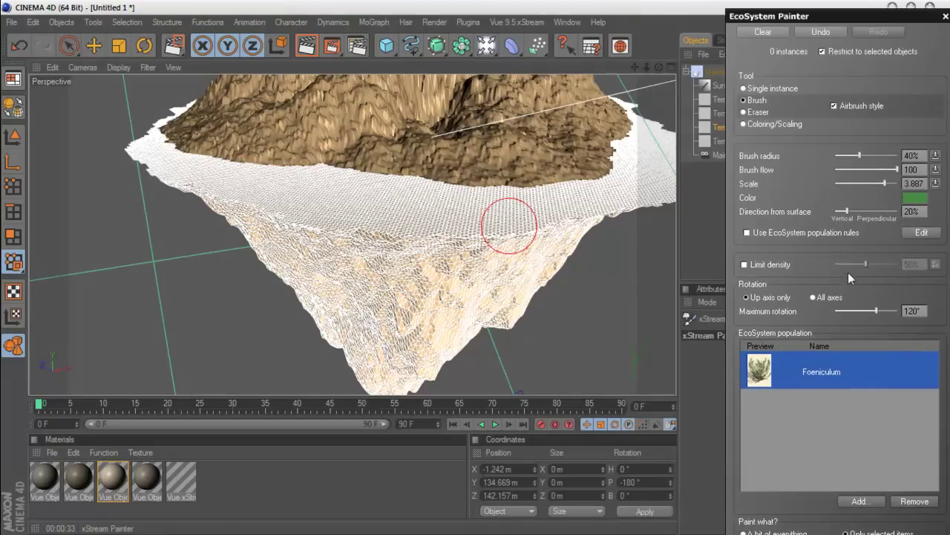
At scale 5.335, paint Foeniculum along the terrain's front, left and lower edges and slope
click(605, 213)
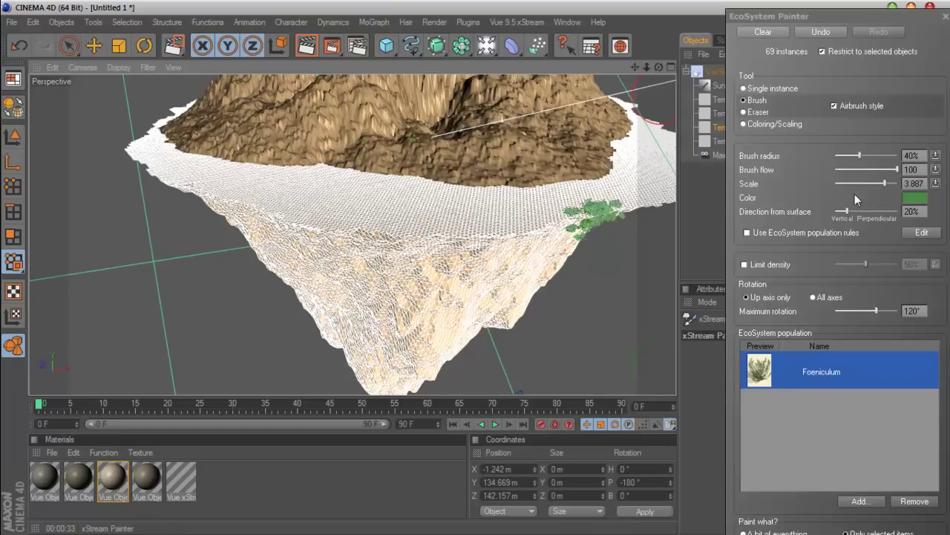
click(889, 185)
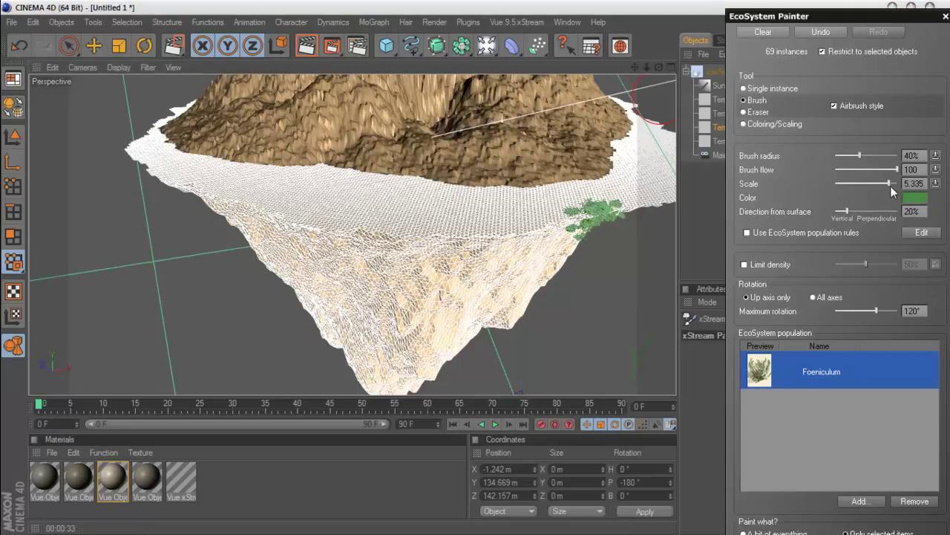
drag(661, 69, 597, 138)
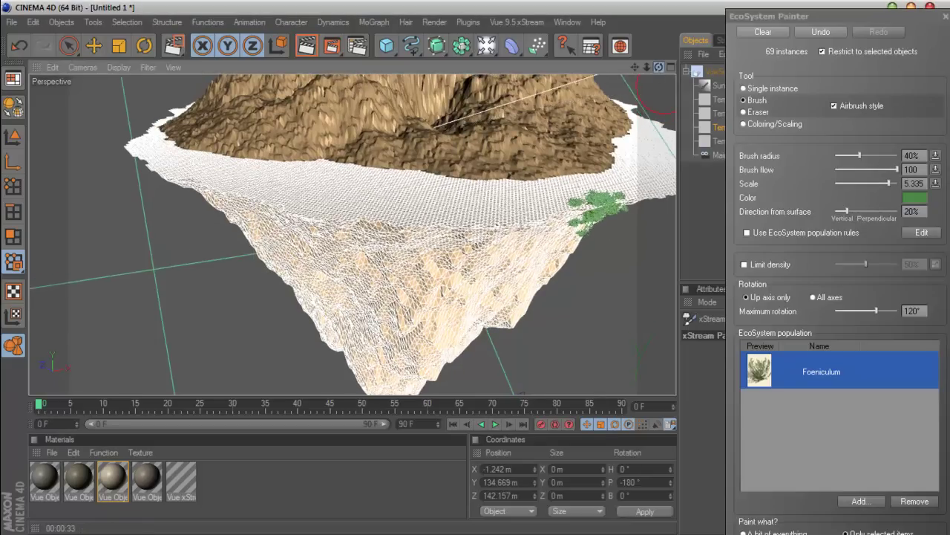
mouse_move(587, 162)
mouse_down()
mouse_move(436, 178)
mouse_move(233, 162)
mouse_move(177, 129)
mouse_move(361, 159)
mouse_move(609, 82)
mouse_move(473, 216)
mouse_up()
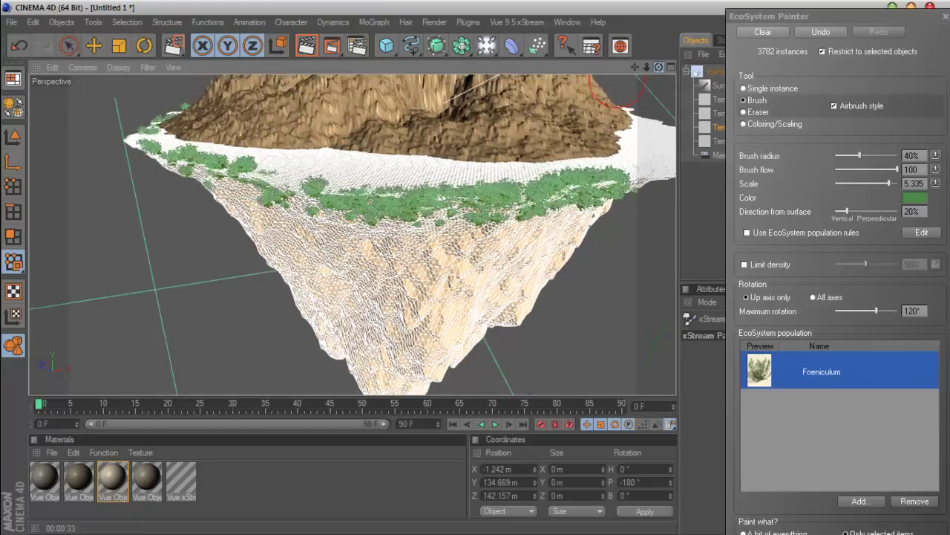
drag(419, 231, 269, 217)
drag(659, 67, 632, 88)
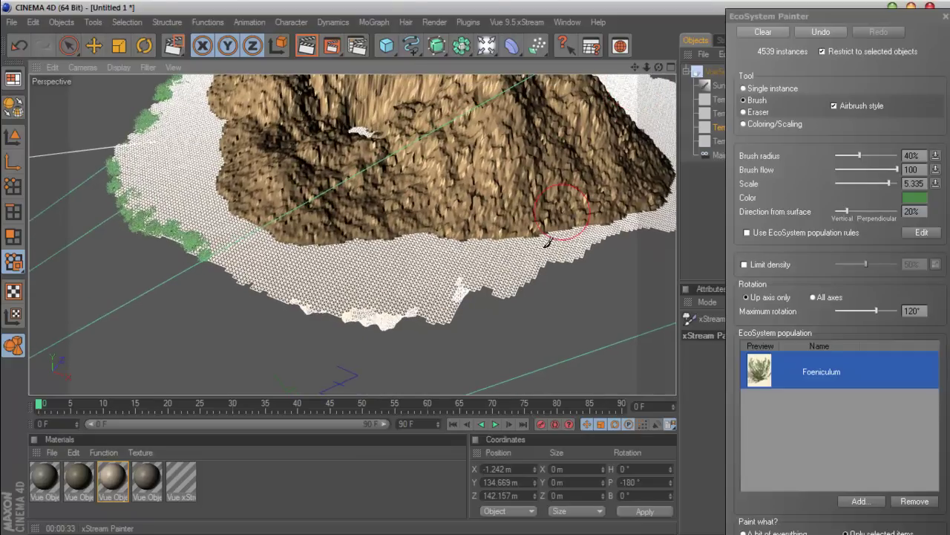
mouse_move(519, 276)
mouse_down()
mouse_move(423, 298)
mouse_move(327, 301)
mouse_move(201, 238)
mouse_move(174, 182)
mouse_move(190, 168)
mouse_up()
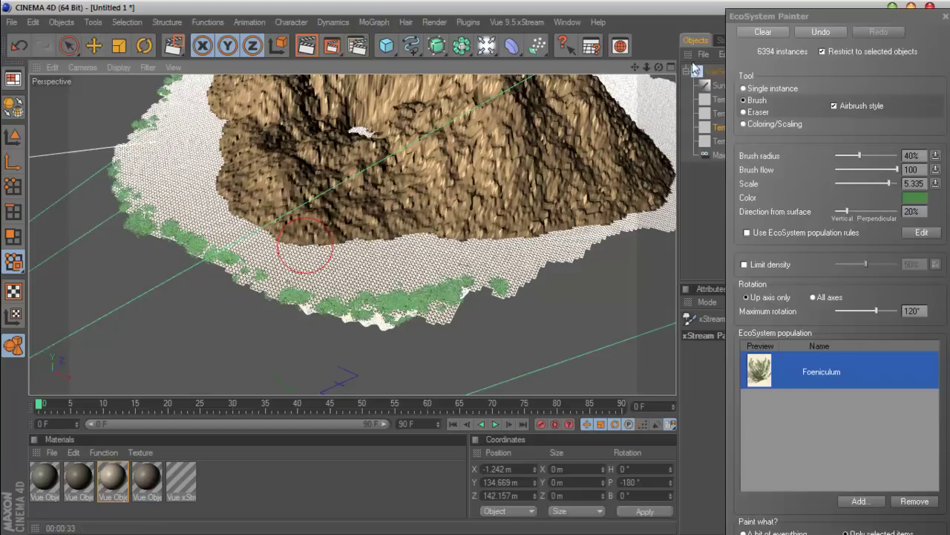
drag(659, 71, 659, 152)
mouse_move(505, 216)
mouse_down()
mouse_move(490, 206)
mouse_move(286, 195)
mouse_move(185, 169)
mouse_up()
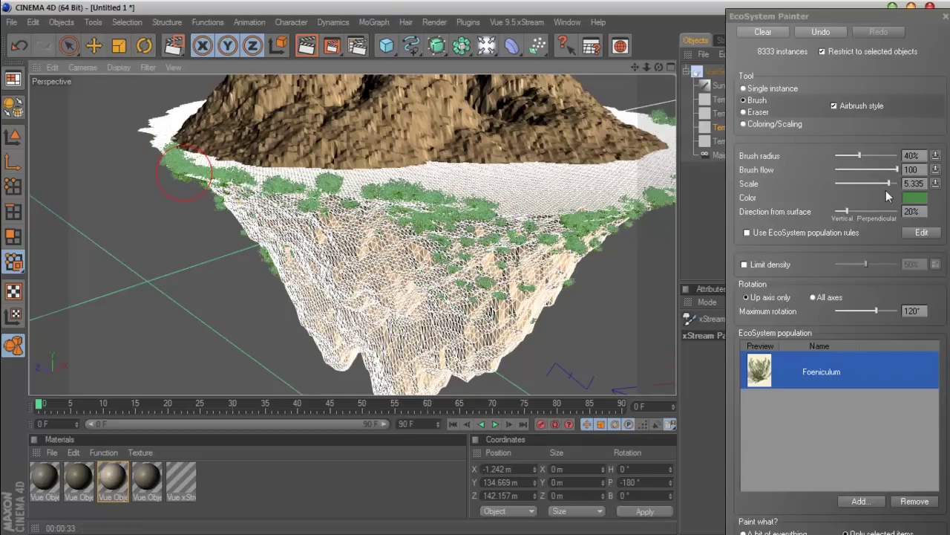
Raise scale to 6.937 and paint the right slope, lower rim, centre and rim, reaching 17778 plants
drag(893, 185, 895, 184)
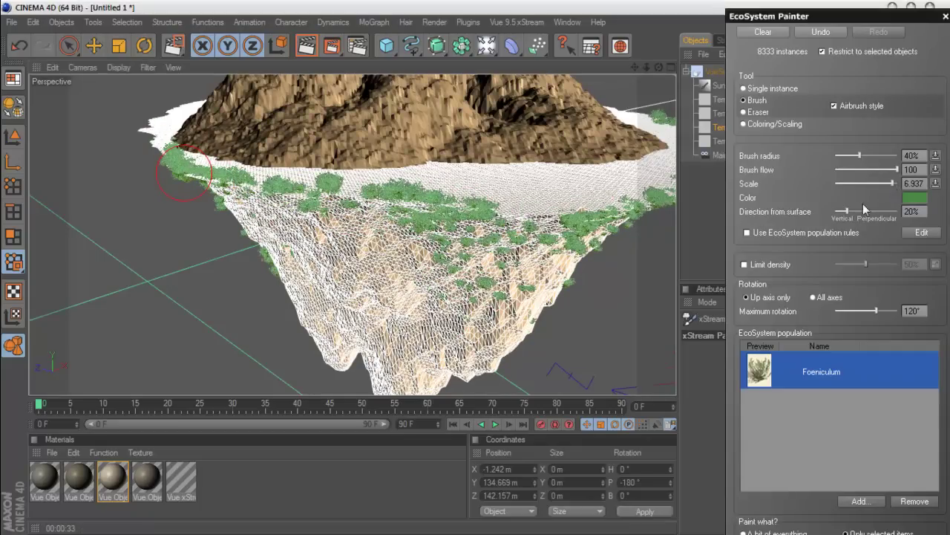
mouse_move(646, 186)
mouse_down()
mouse_move(604, 201)
mouse_move(428, 209)
mouse_move(175, 156)
mouse_move(270, 182)
mouse_up()
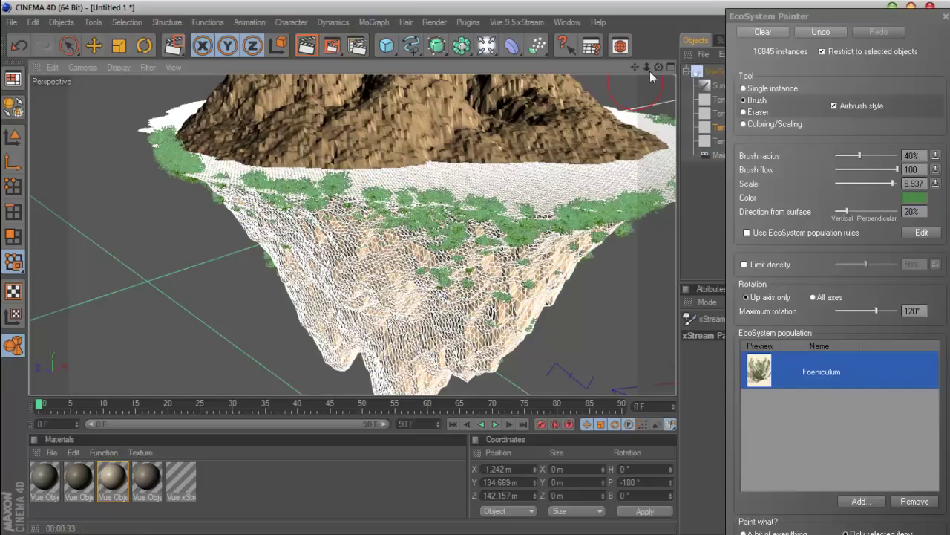
alt+drag(630, 83, 635, 93)
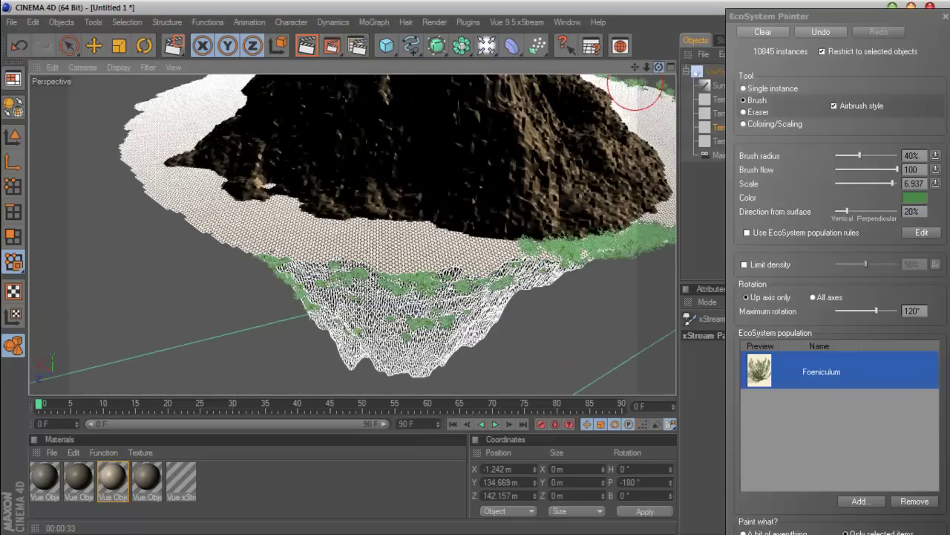
mouse_move(516, 264)
mouse_down()
mouse_move(349, 266)
mouse_move(244, 252)
mouse_move(212, 235)
mouse_move(145, 164)
mouse_move(144, 106)
mouse_up()
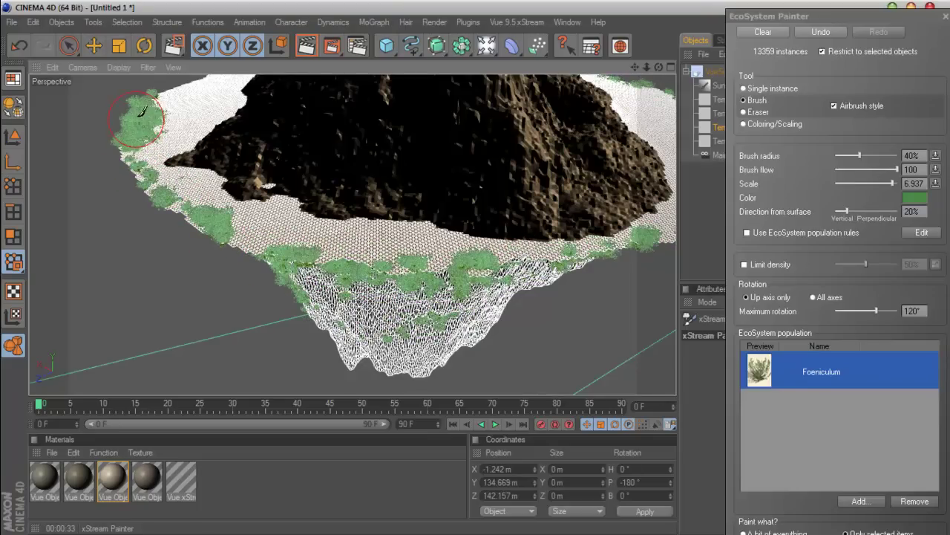
drag(658, 68, 659, 68)
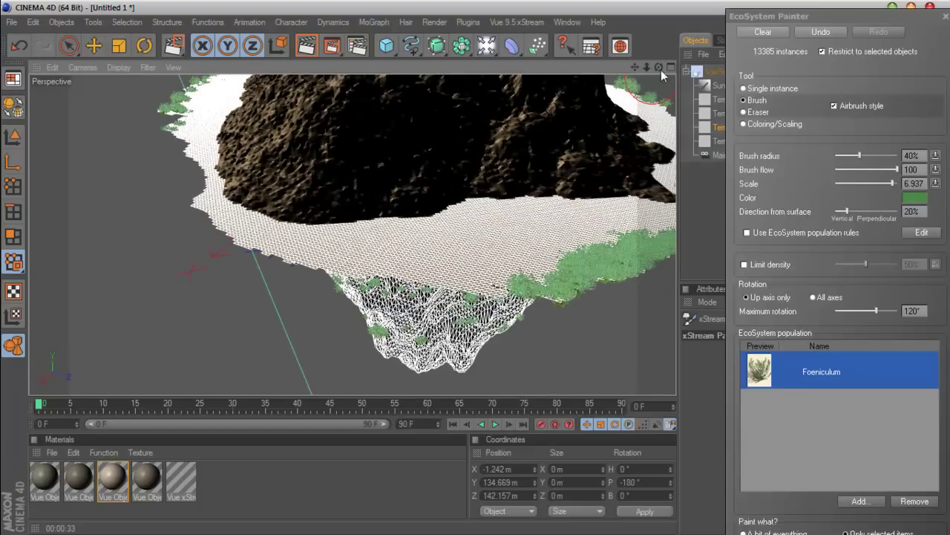
mouse_move(520, 281)
mouse_down()
mouse_move(442, 282)
mouse_move(265, 249)
mouse_move(191, 135)
mouse_up()
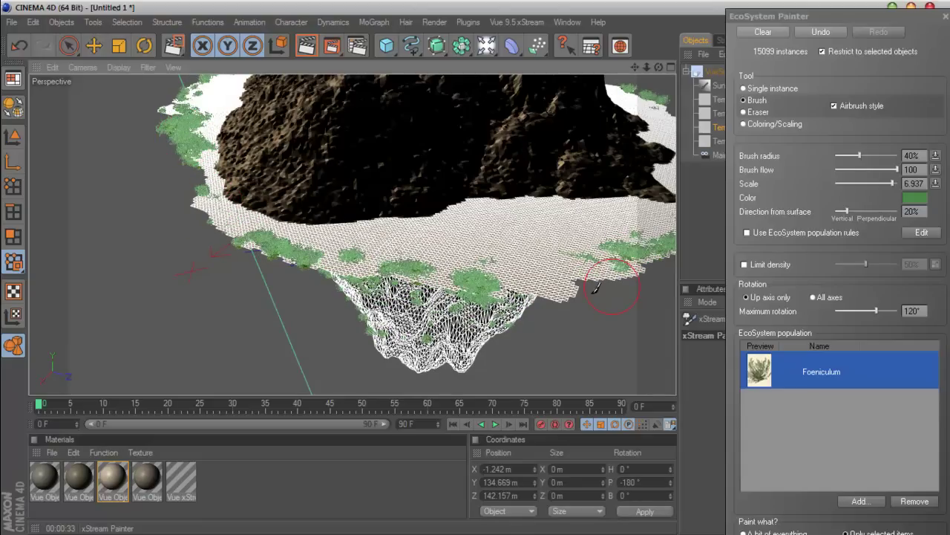
drag(581, 286, 546, 286)
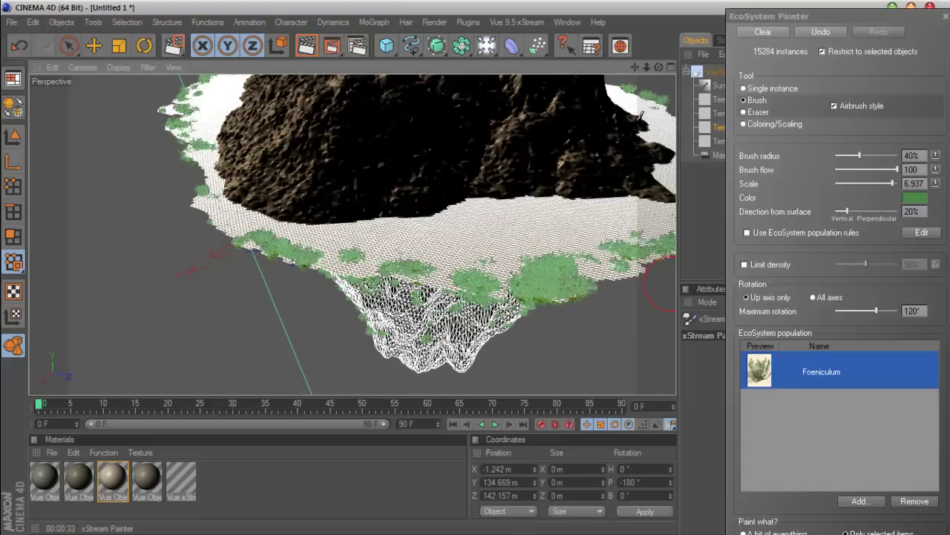
mouse_move(660, 67)
mouse_down()
mouse_move(659, 119)
mouse_move(659, 81)
mouse_move(659, 97)
mouse_up()
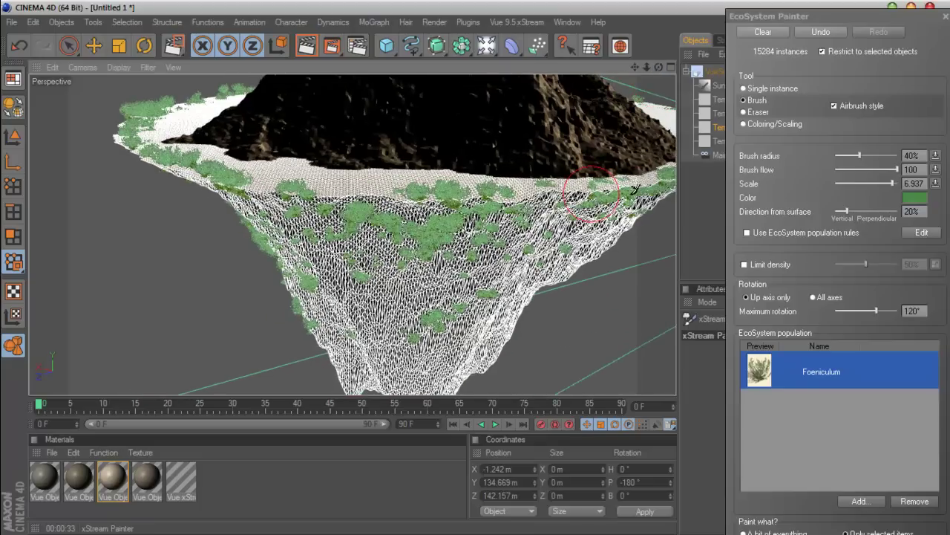
mouse_move(631, 185)
mouse_down()
mouse_move(316, 193)
mouse_move(185, 160)
mouse_up()
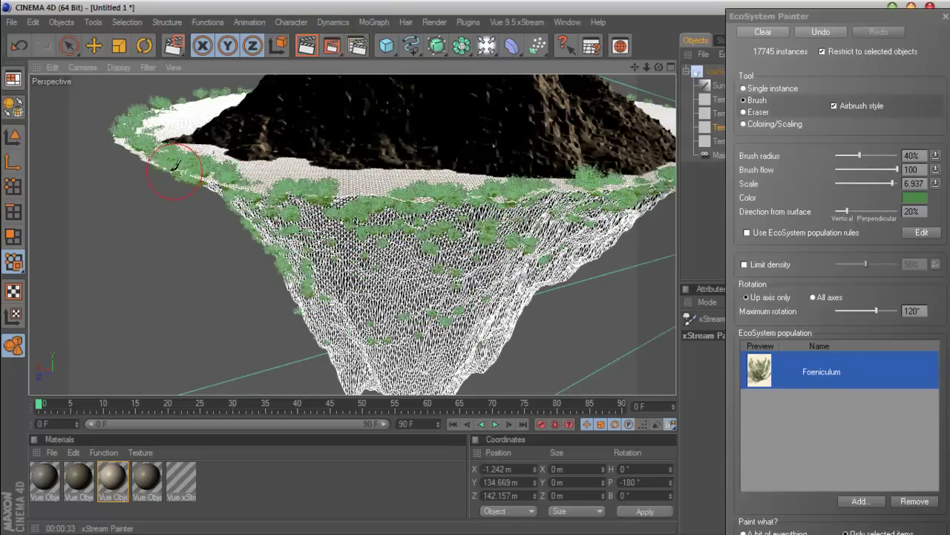
mouse_move(658, 67)
mouse_down()
mouse_move(658, 104)
mouse_move(659, 74)
mouse_up()
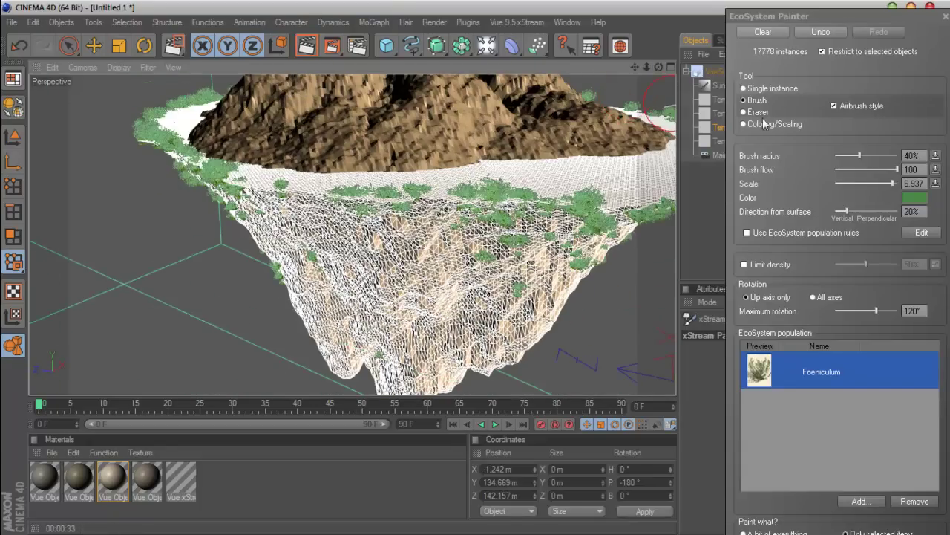
Close the EcoSystem Painter, look through the Main camera, and run Repeat Operation Subdivide
click(946, 16)
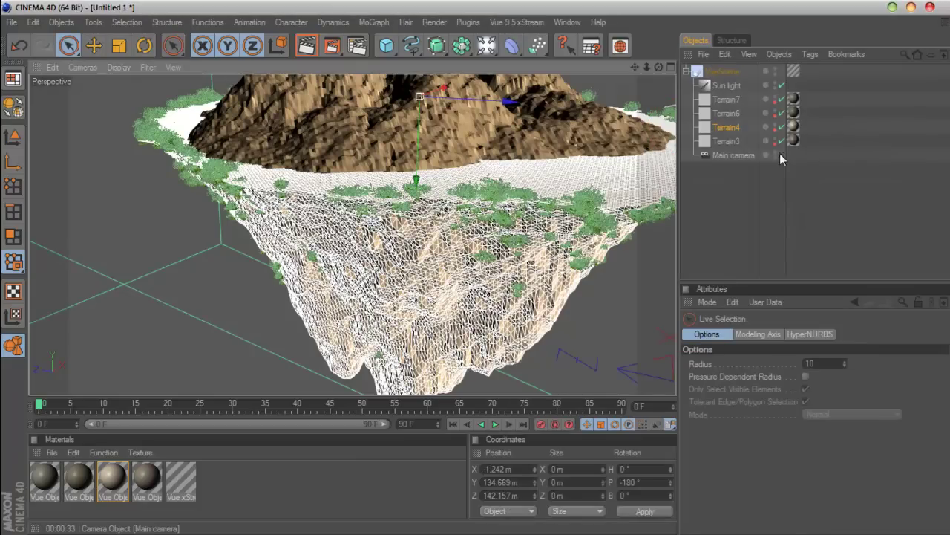
click(780, 154)
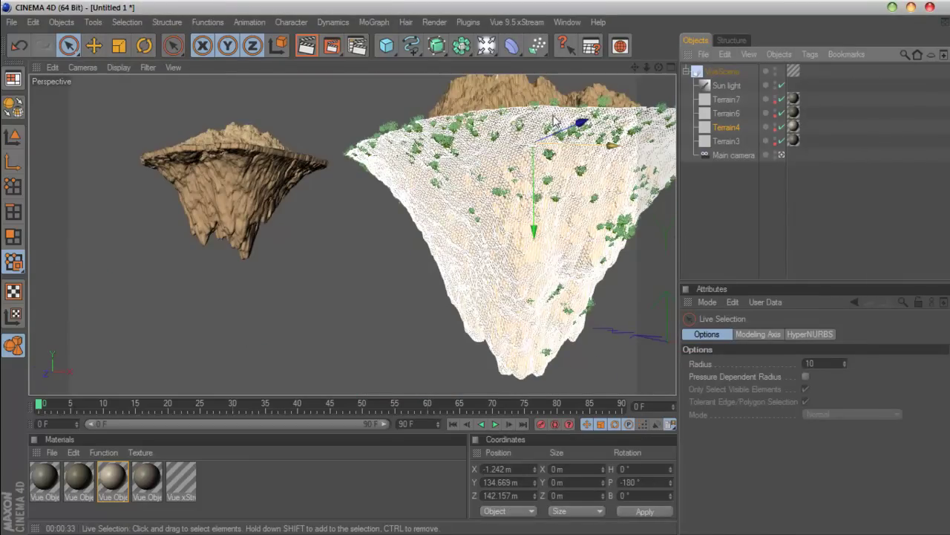
click(516, 21)
mouse_move(514, 95)
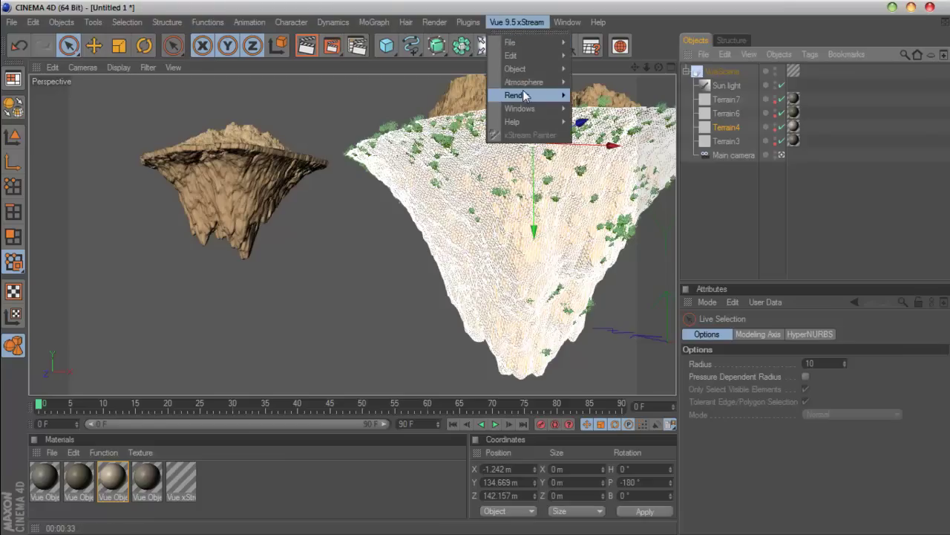
click(611, 193)
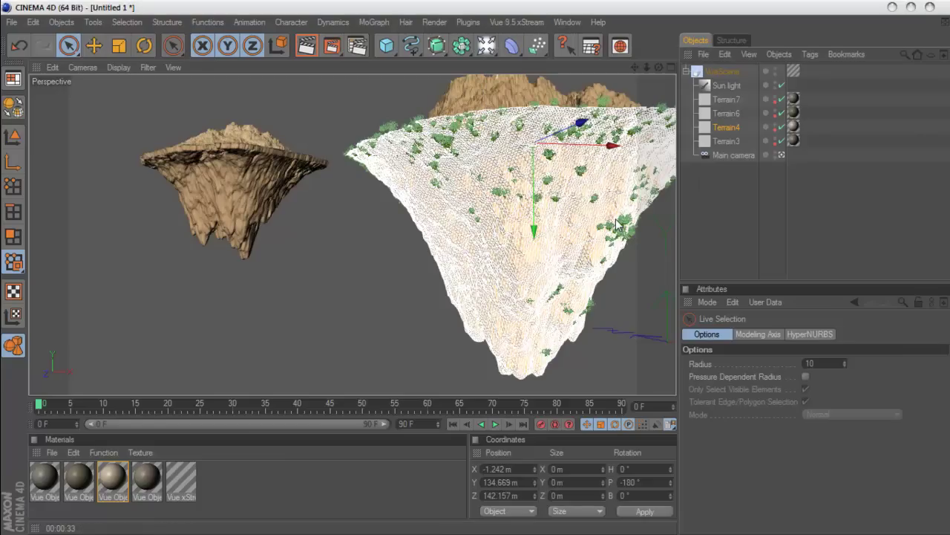
Shift the brush colour toward yellow-green and orbit around the islands to paint the upper rim
drag(599, 22, 789, 24)
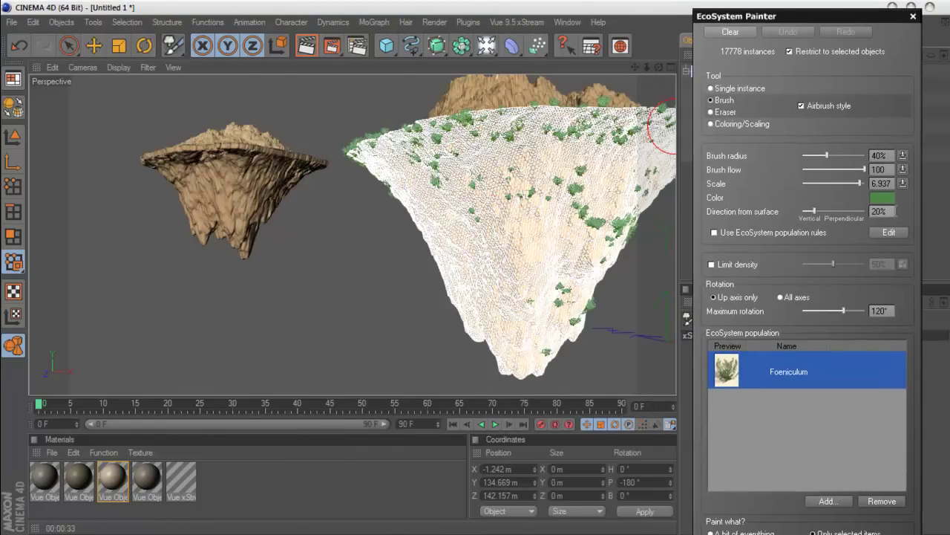
click(878, 198)
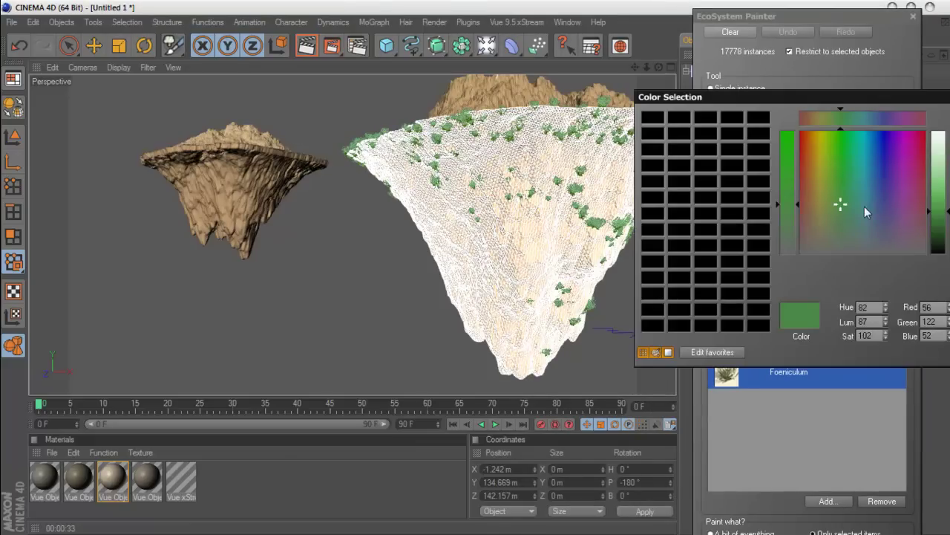
drag(879, 97, 837, 82)
drag(805, 193, 786, 181)
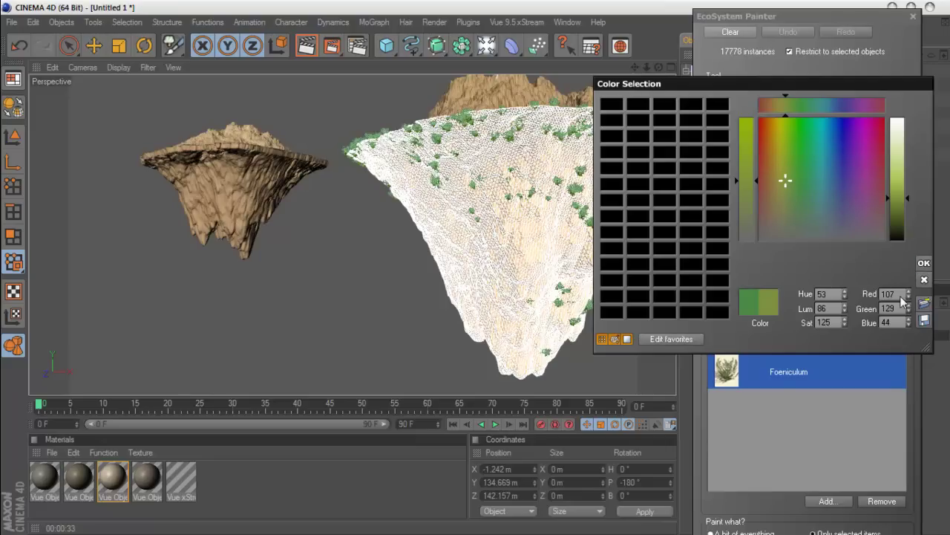
click(924, 263)
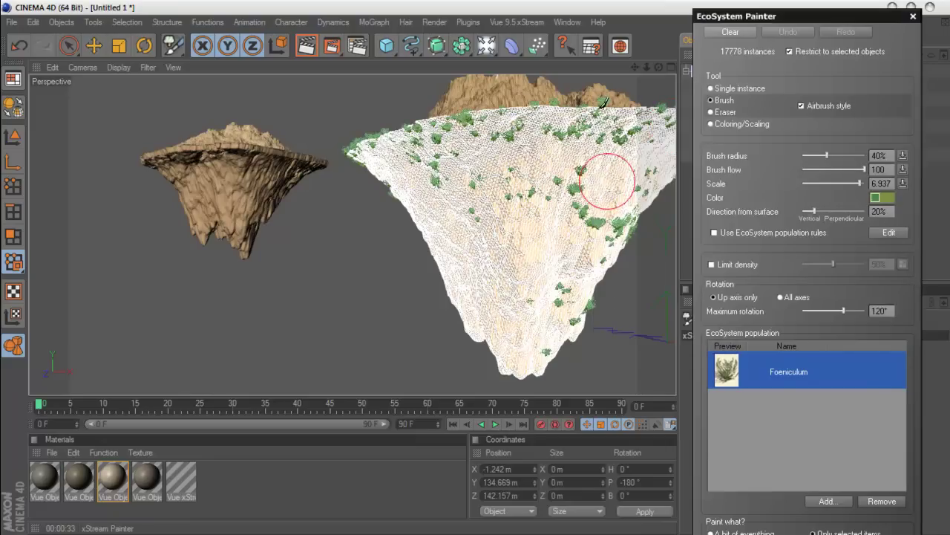
click(628, 104)
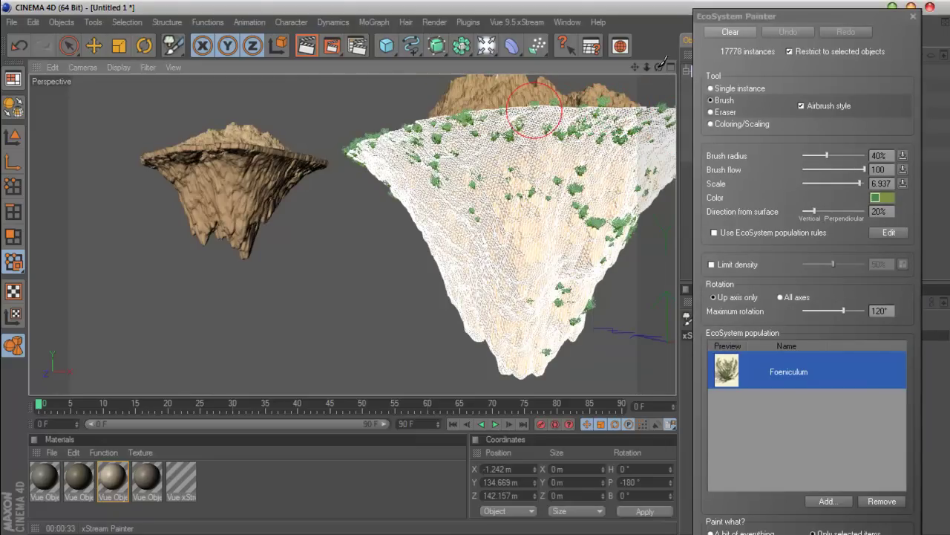
mouse_move(534, 108)
alt+mouse_down()
mouse_move(564, 115)
mouse_move(421, 136)
mouse_move(623, 134)
alt+mouse_up()
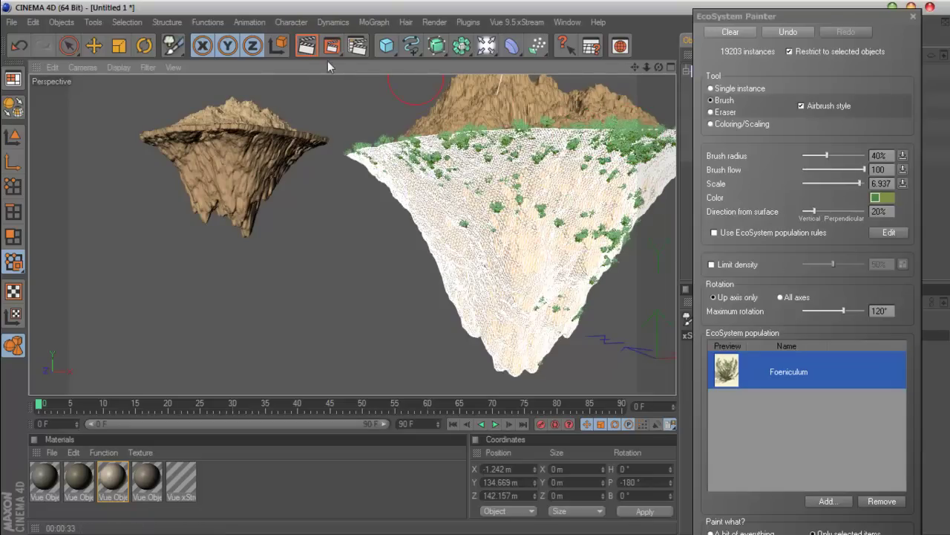
Render a Render View preview of the large island covered in Foeniculum
click(309, 51)
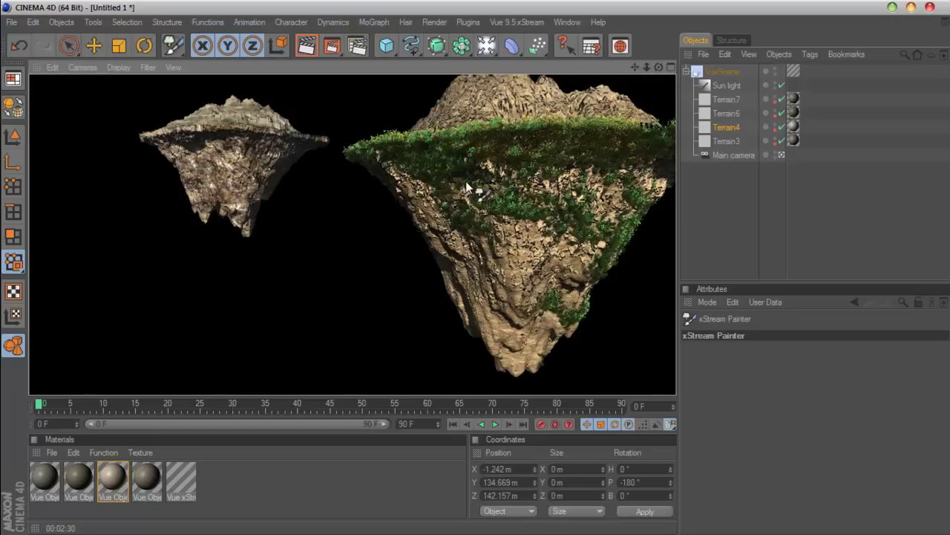
Return to the perspective view, zoom out and orbit the island, and reopen the EcoSystem Painter
click(780, 155)
click(503, 23)
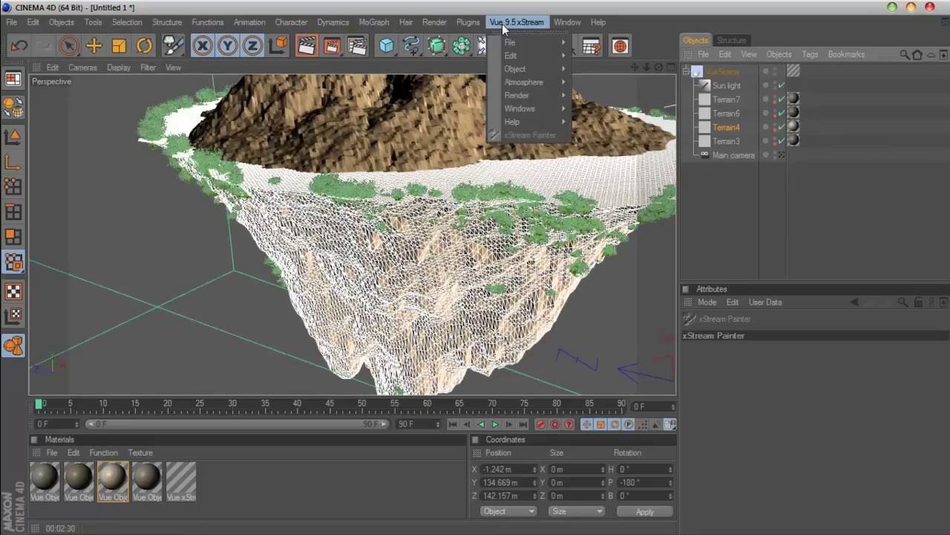
drag(649, 70, 565, 70)
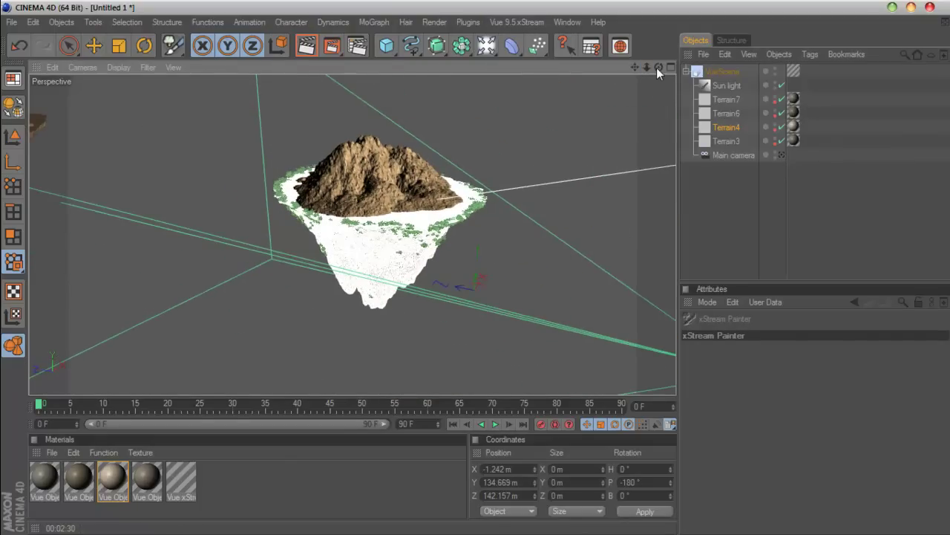
mouse_move(658, 68)
mouse_down()
mouse_move(616, 89)
mouse_move(677, 71)
mouse_move(633, 69)
mouse_move(661, 82)
mouse_up()
click(519, 23)
mouse_move(527, 56)
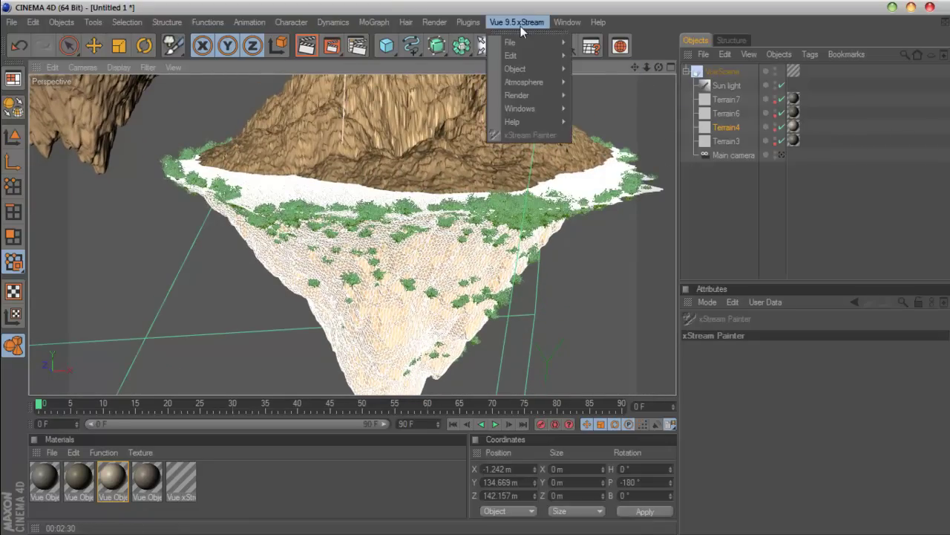
click(629, 216)
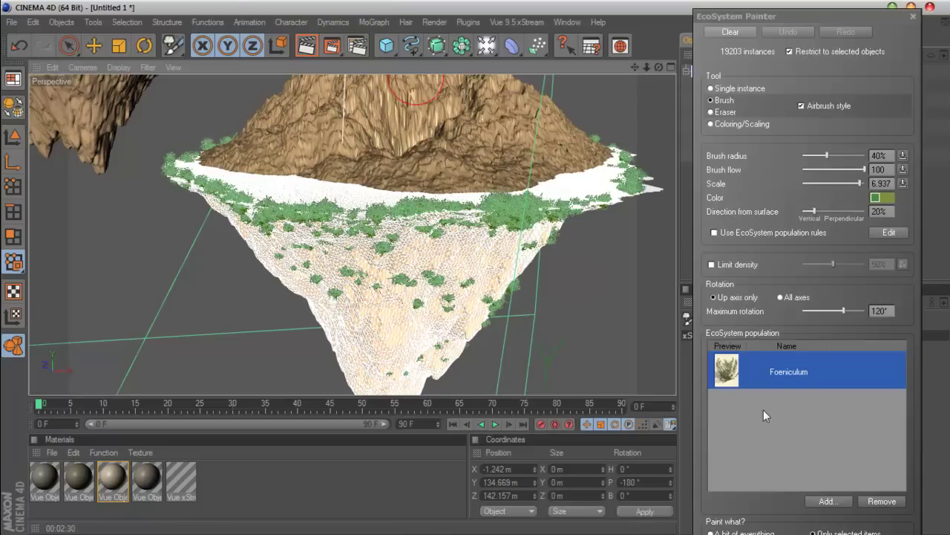
Open the plant library and browse Bushes, Sci-Fi and Prehistoric before returning to Grasses - Plants
click(824, 504)
click(848, 483)
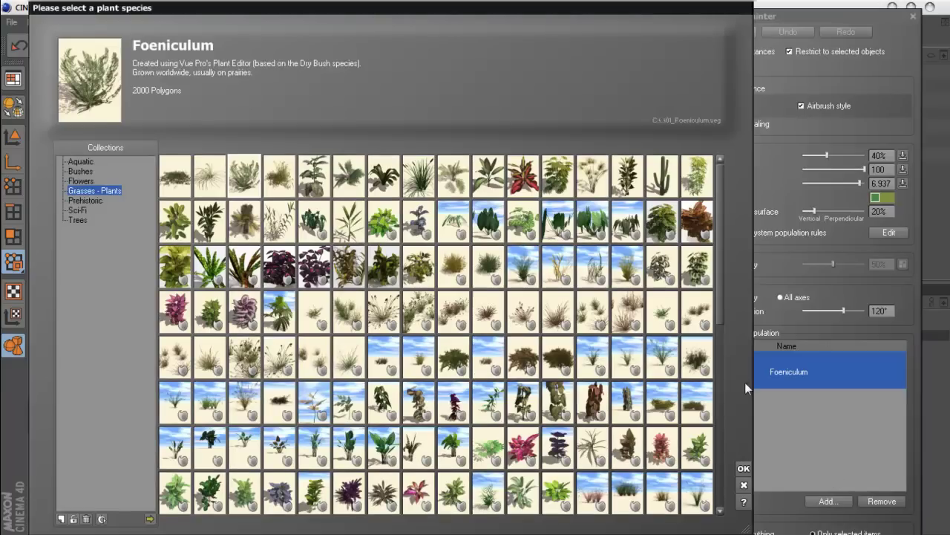
click(282, 185)
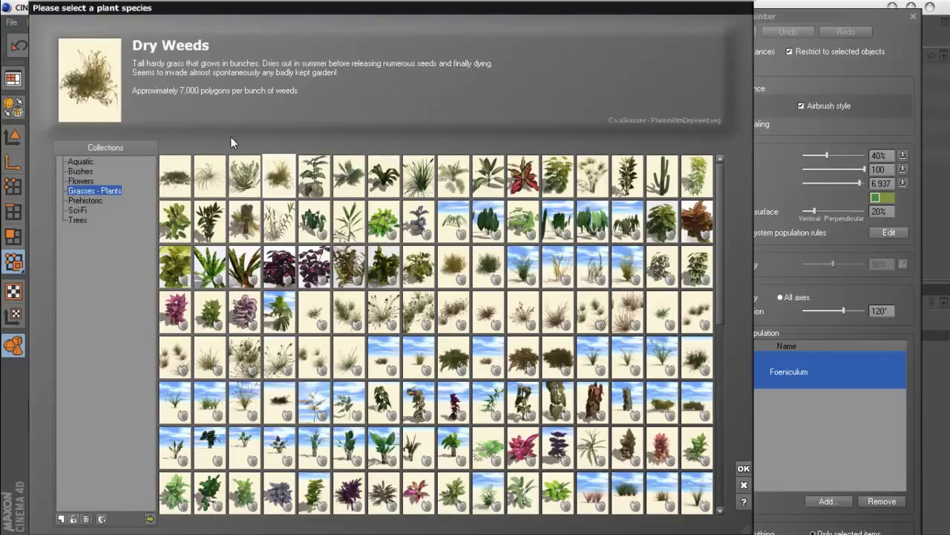
click(82, 171)
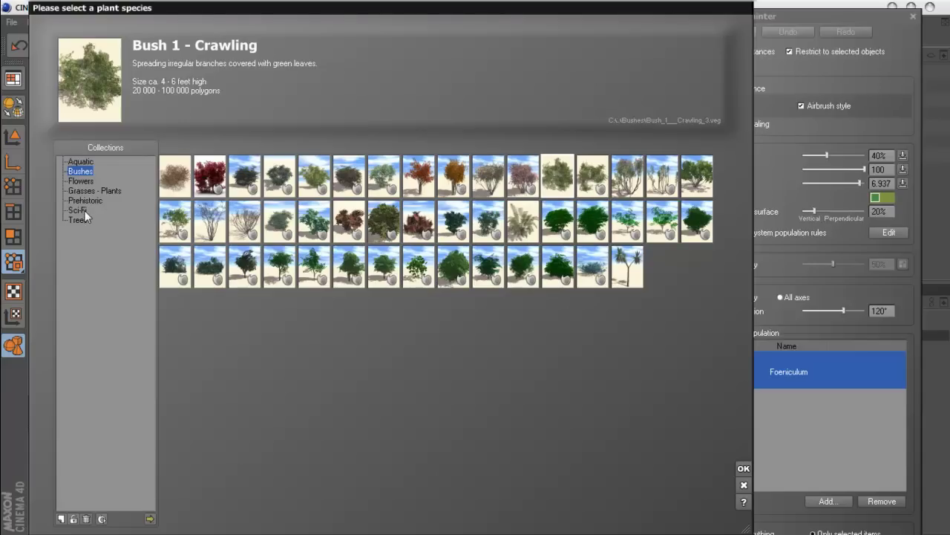
click(83, 212)
click(87, 202)
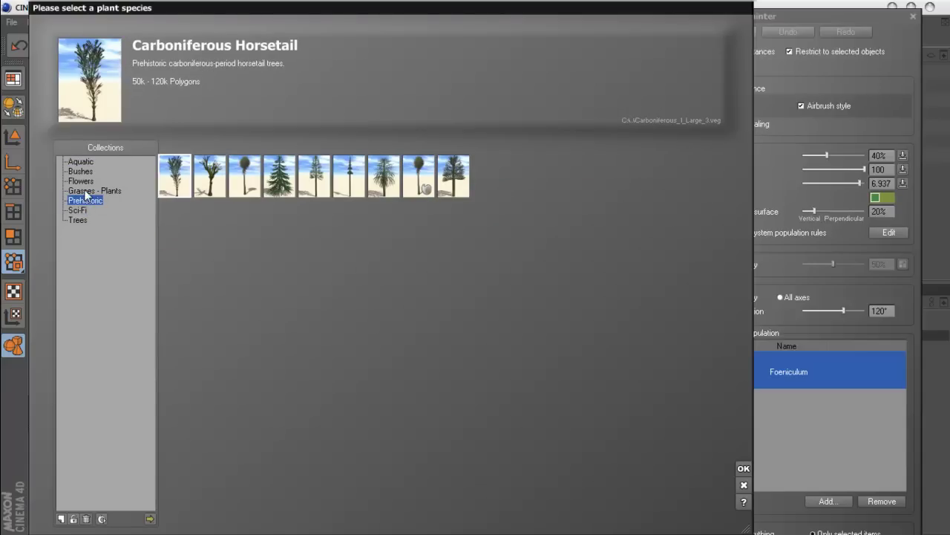
click(86, 191)
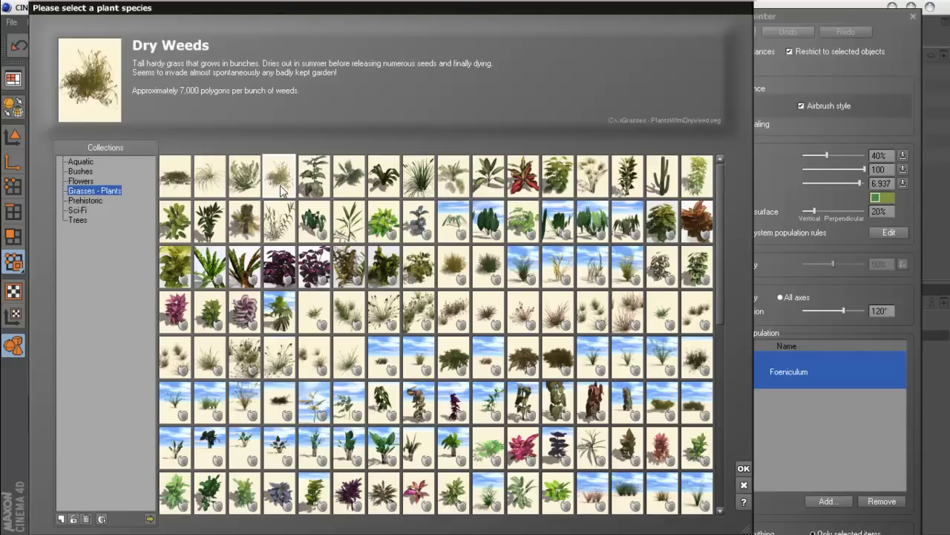
After comparing Dry Weeds with Patch of Grass, add Dry Weeds and select it for painting
click(181, 185)
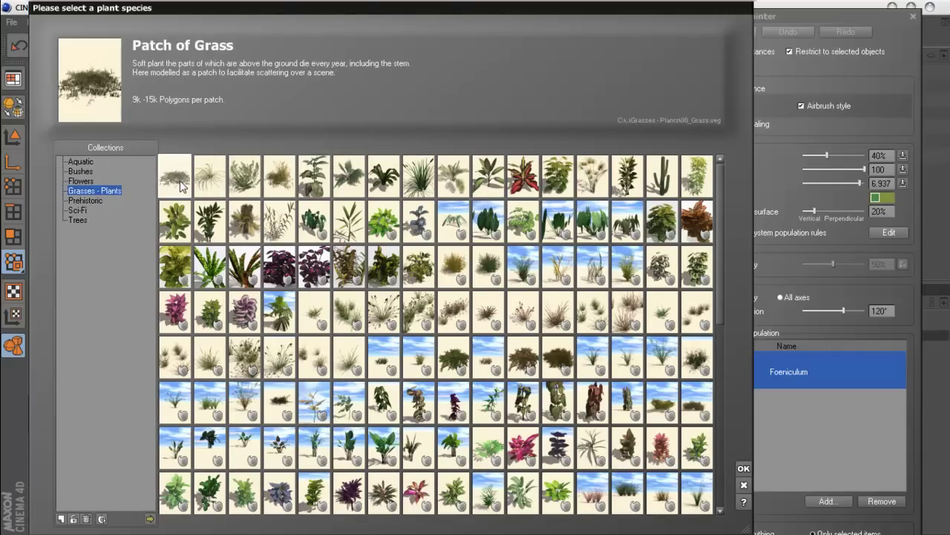
click(284, 184)
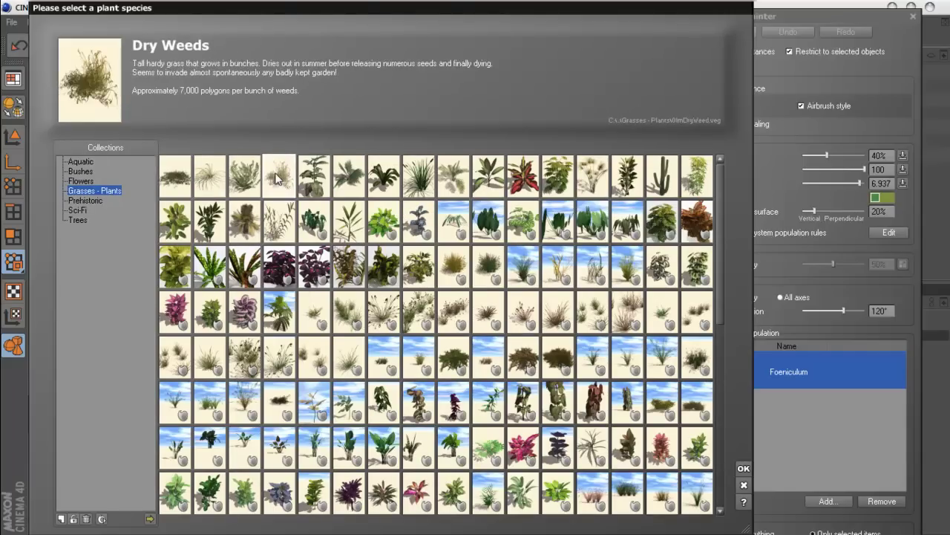
click(183, 188)
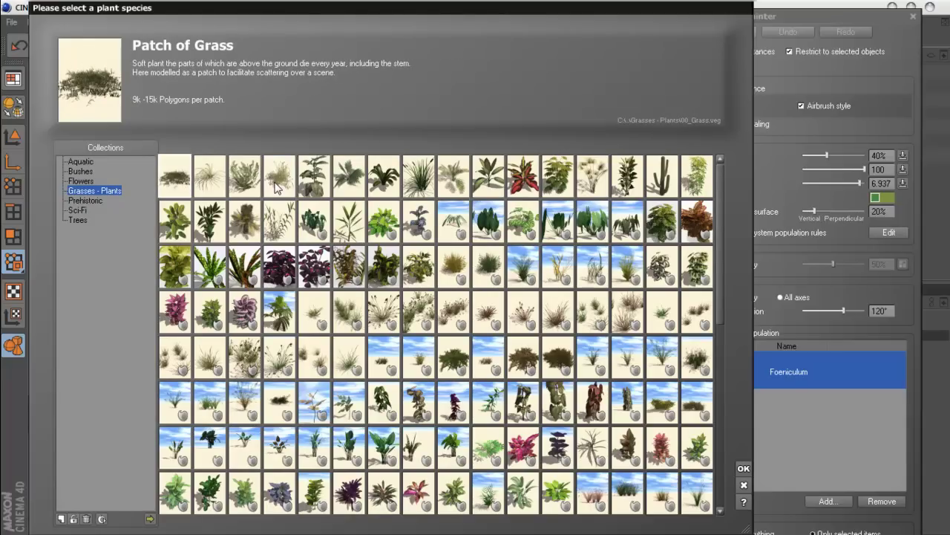
click(280, 182)
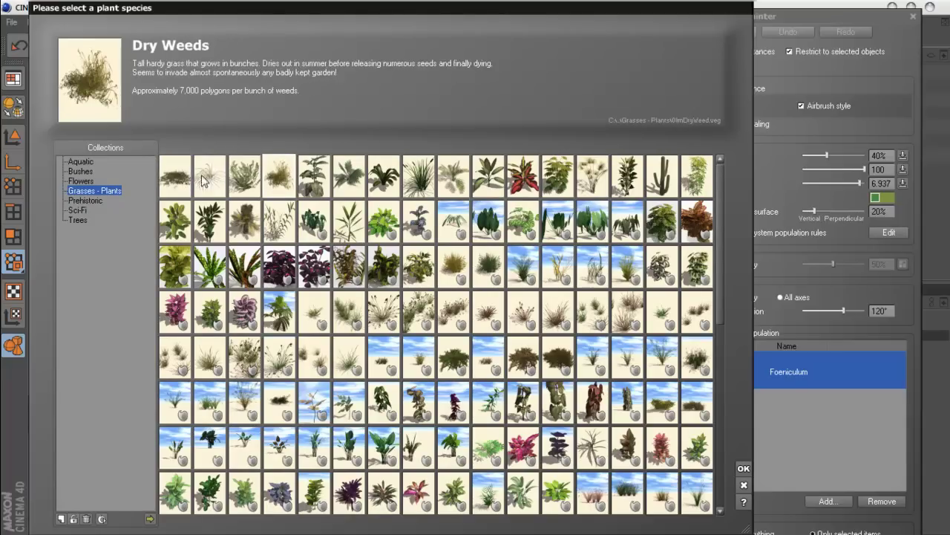
click(179, 168)
click(274, 184)
click(176, 175)
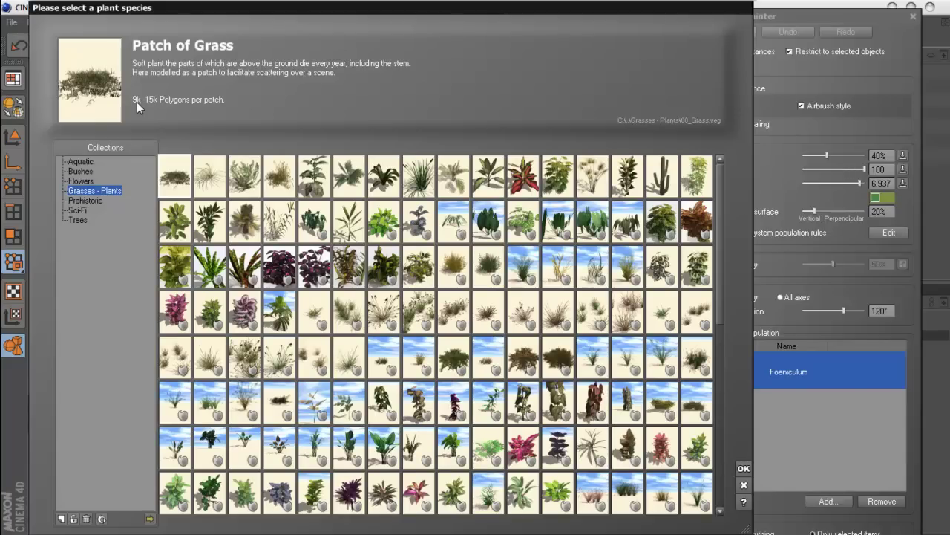
click(281, 178)
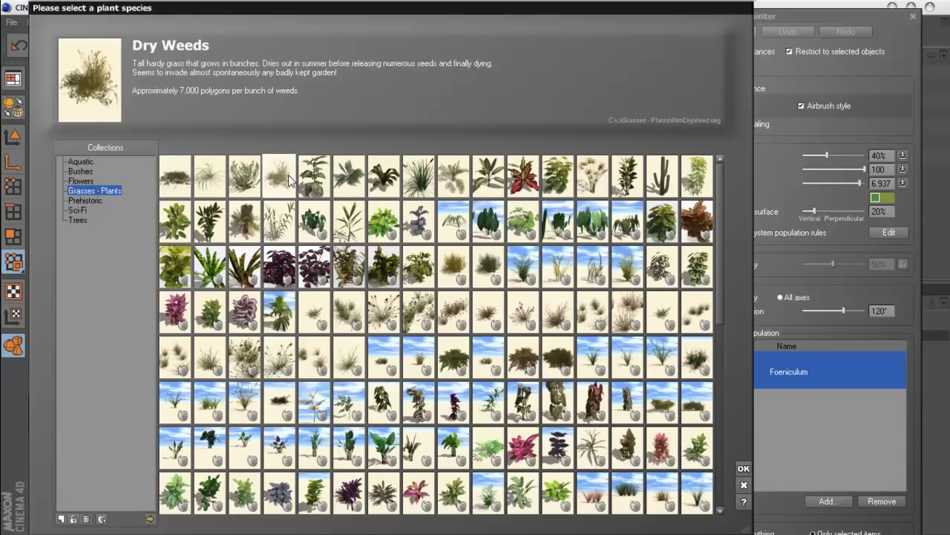
click(247, 184)
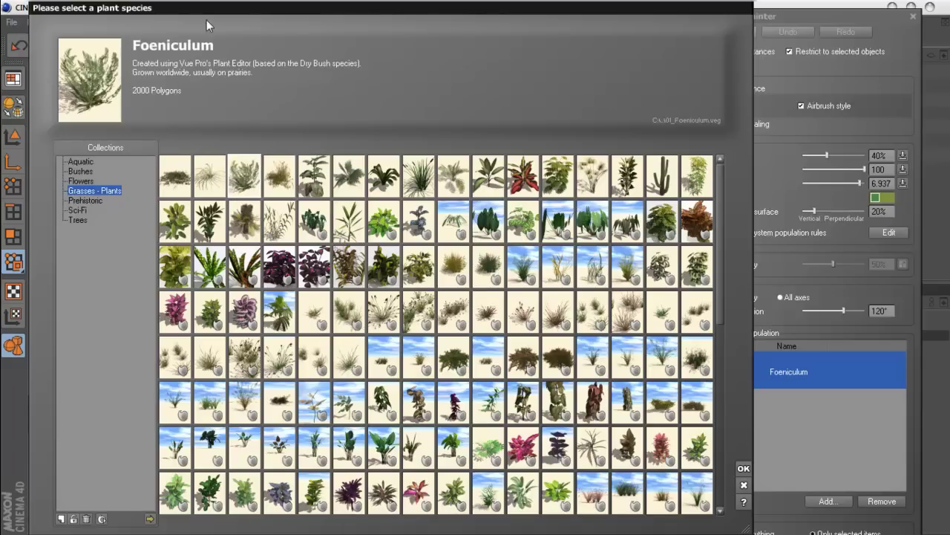
click(280, 179)
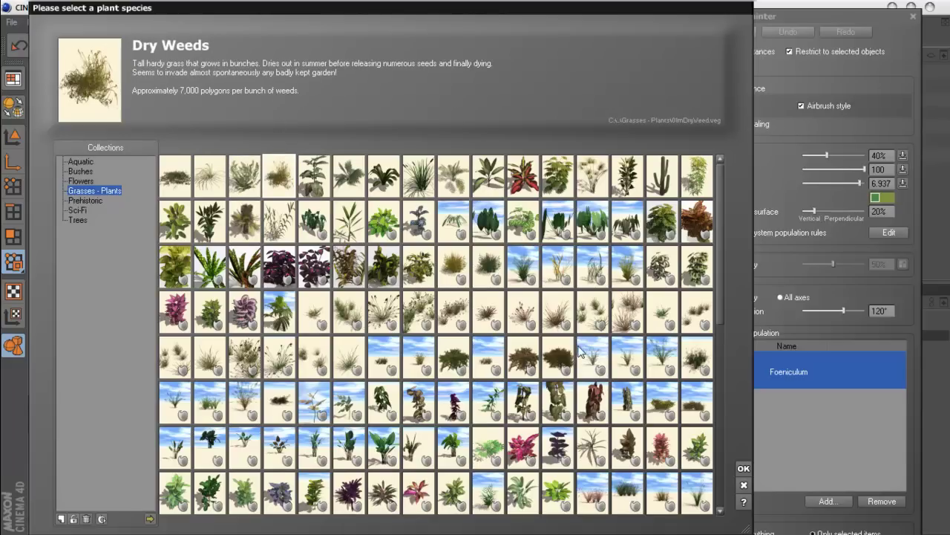
click(743, 469)
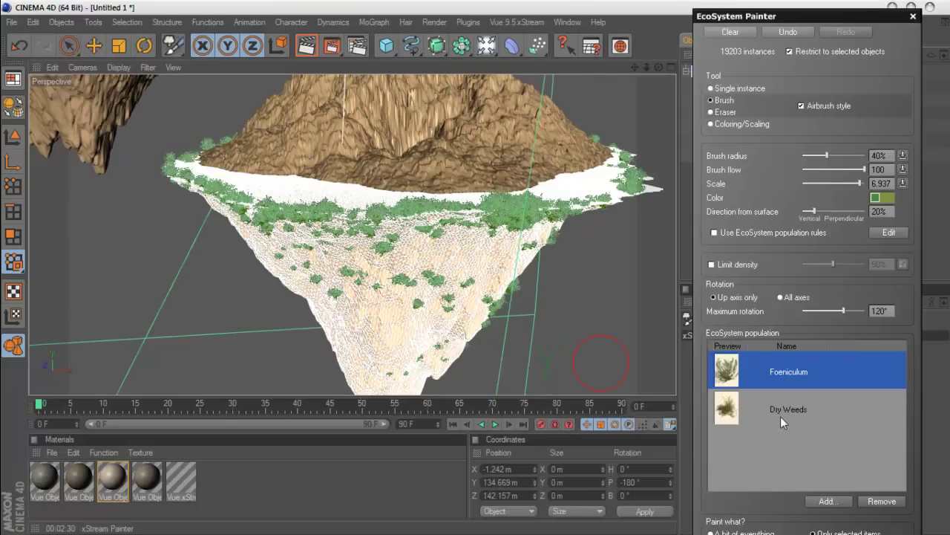
click(781, 410)
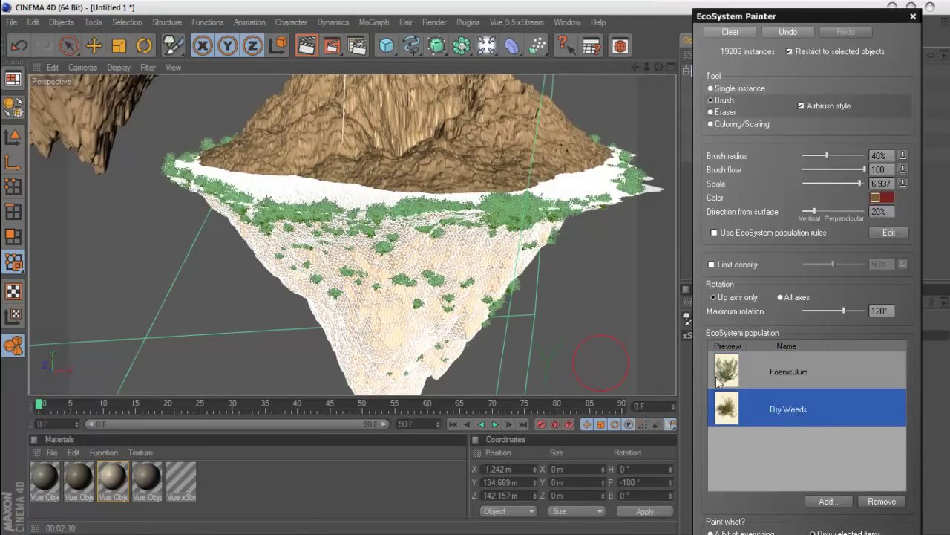
Paint a first Dry Weeds patch, undo it as oversized, and lower the Scale
click(483, 214)
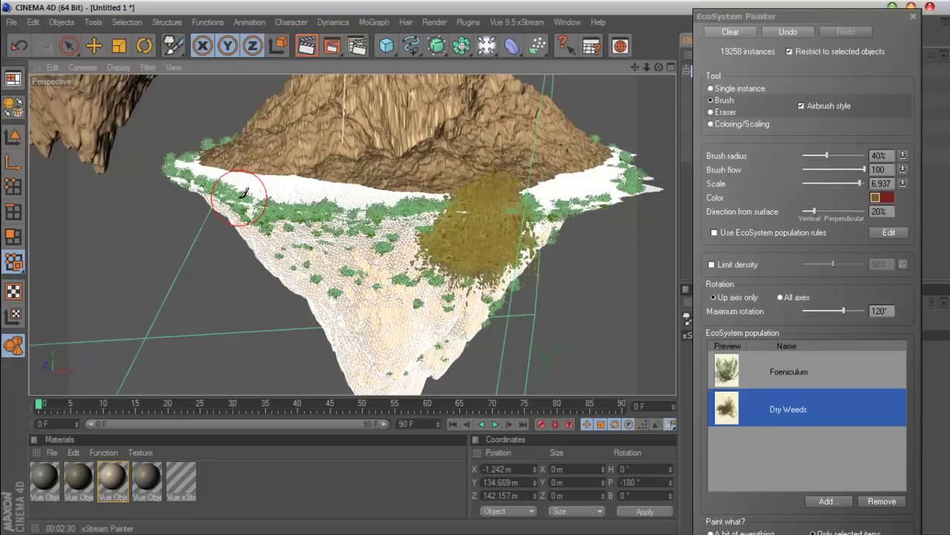
click(790, 31)
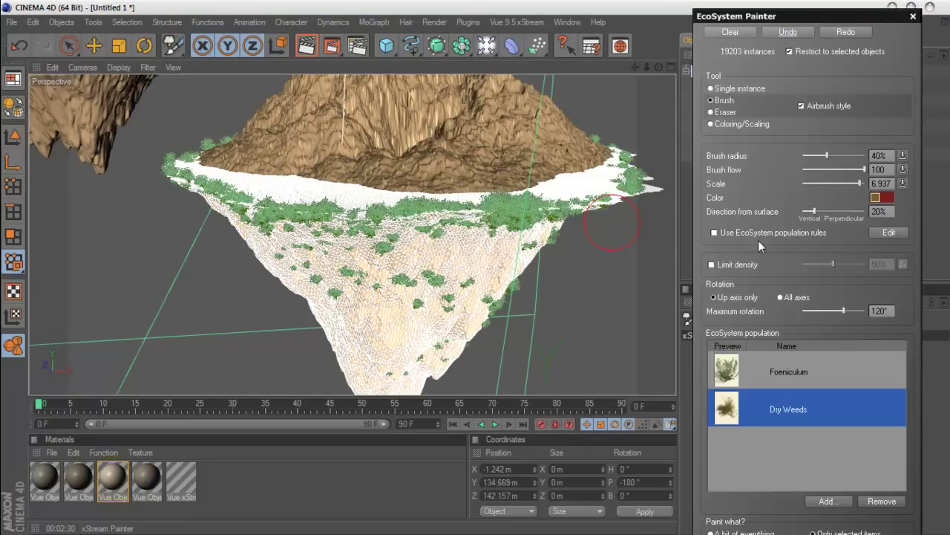
drag(858, 183, 837, 182)
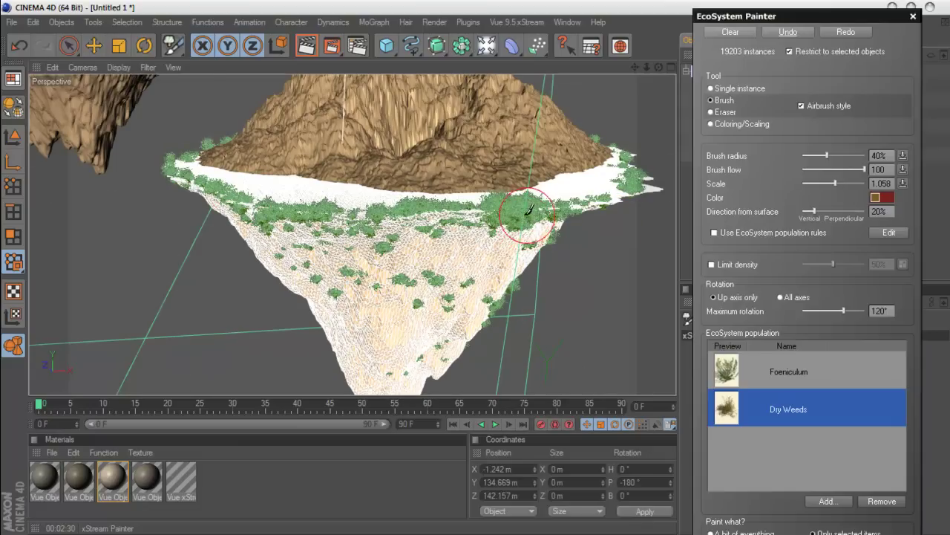
Brush Dry Weeds along the ridge and rim, then set Scale to about 2 and Direction from surface to 32%
mouse_move(483, 213)
mouse_down()
mouse_move(264, 204)
mouse_move(196, 149)
mouse_up()
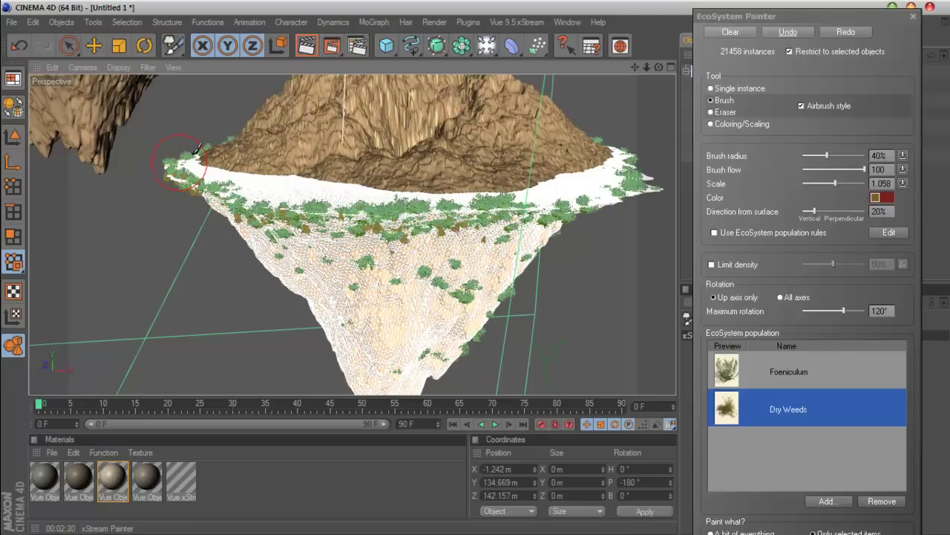
mouse_move(197, 149)
mouse_down()
mouse_move(203, 183)
mouse_move(548, 209)
mouse_move(652, 188)
mouse_up()
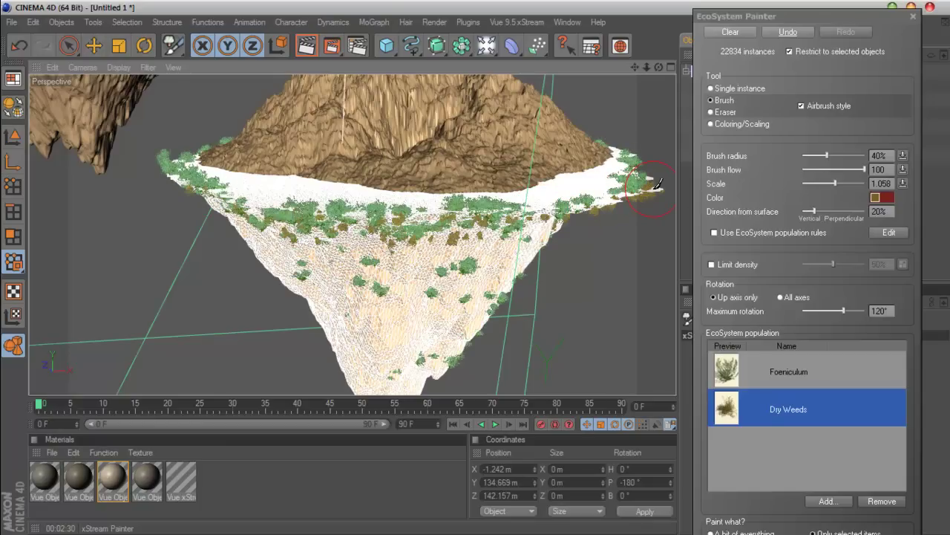
click(844, 185)
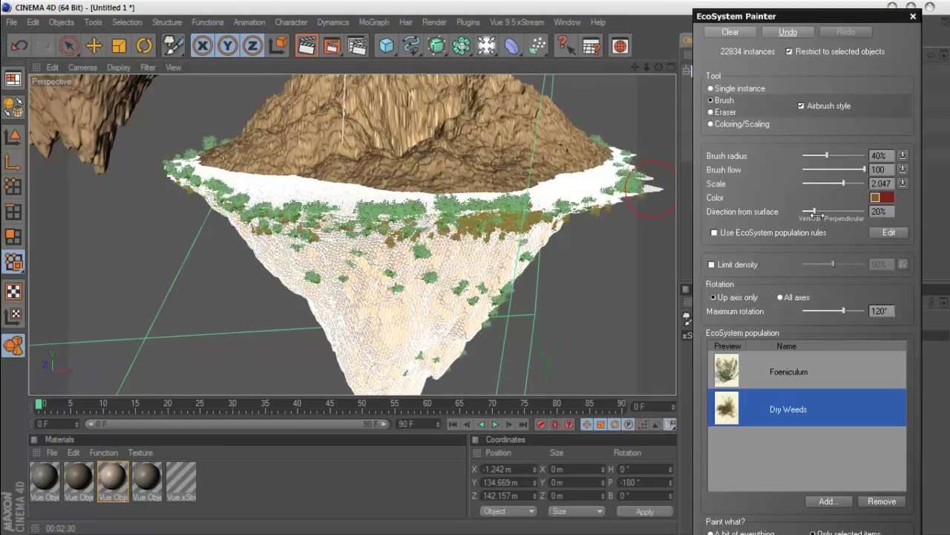
drag(822, 214, 824, 213)
Brush dense Dry Weeds strokes along the left and right top rim, reaching 26901 instances
click(605, 189)
mouse_move(605, 189)
mouse_down()
mouse_move(444, 206)
mouse_move(282, 204)
mouse_move(215, 197)
mouse_move(174, 165)
mouse_up()
mouse_move(638, 186)
mouse_down()
mouse_move(647, 178)
mouse_move(614, 208)
mouse_move(573, 191)
mouse_move(578, 183)
mouse_move(614, 192)
mouse_up()
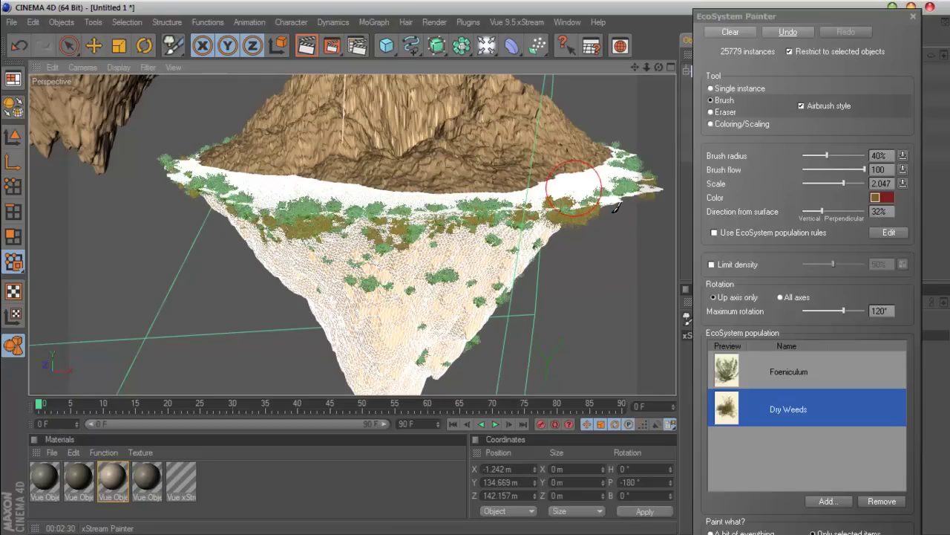
mouse_move(658, 68)
mouse_down()
mouse_move(646, 87)
mouse_move(652, 113)
mouse_move(525, 97)
mouse_move(321, 98)
mouse_move(171, 136)
mouse_up()
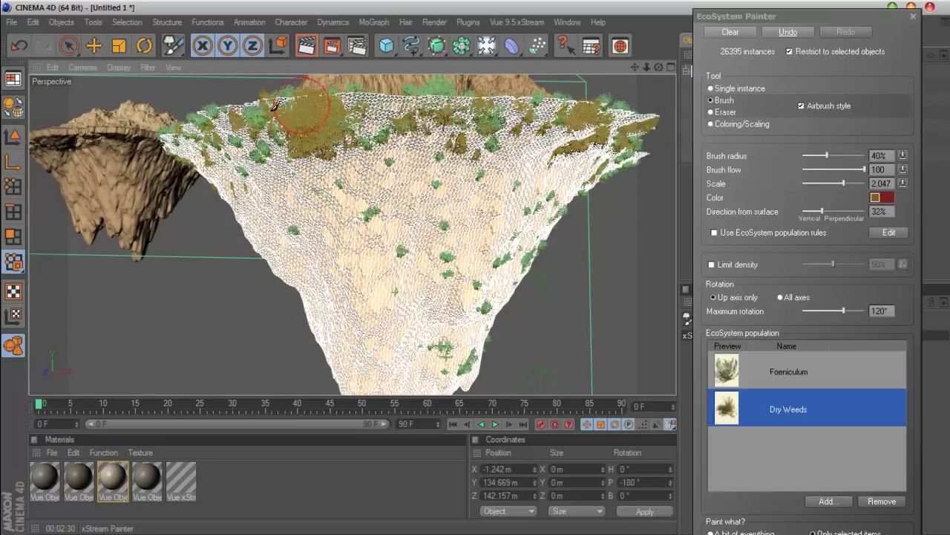
mouse_move(594, 160)
mouse_down()
mouse_move(642, 160)
mouse_move(656, 72)
mouse_up()
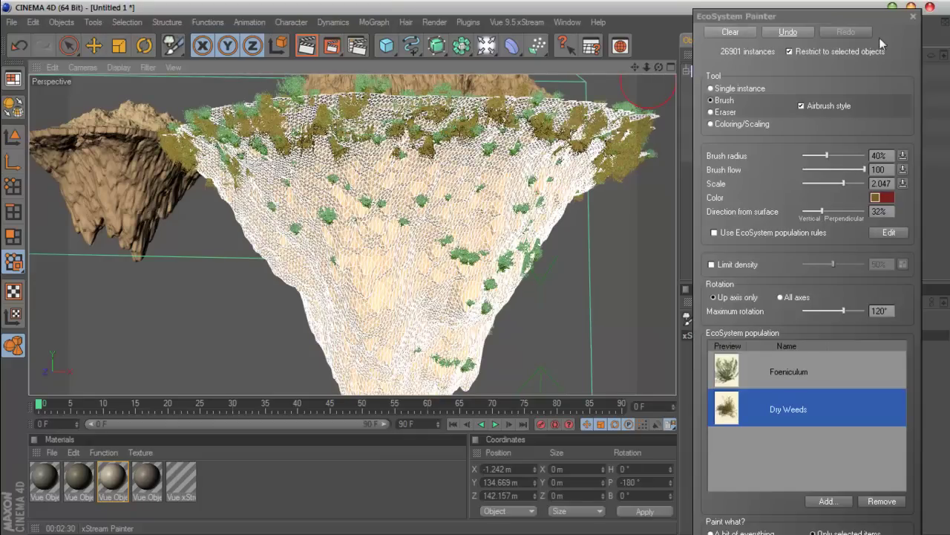
Close the EcoSystem Painter, view through the Main camera and render a region over both islands
click(912, 16)
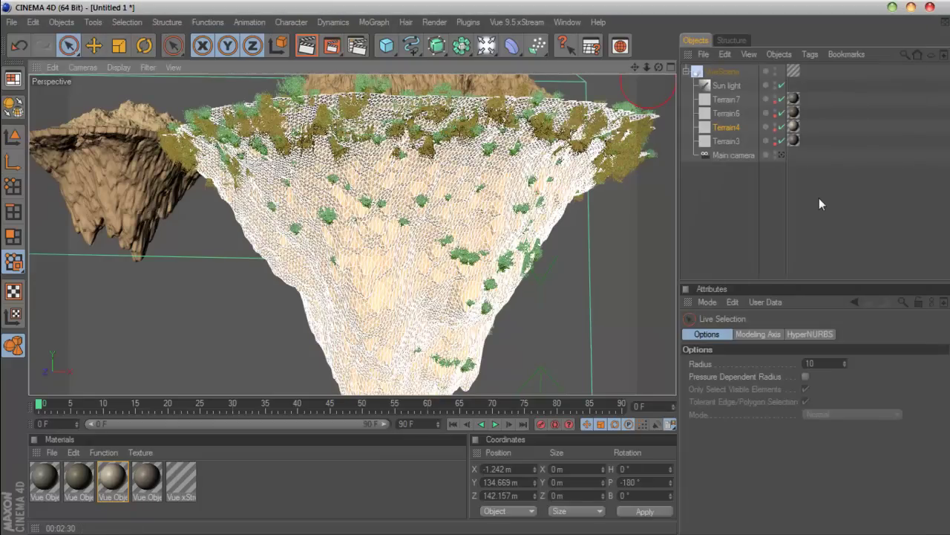
click(782, 155)
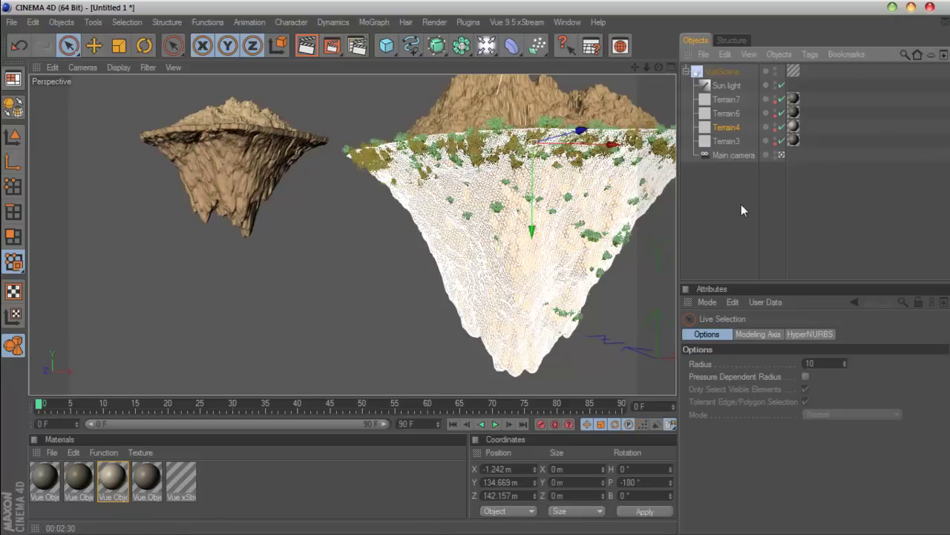
click(331, 45)
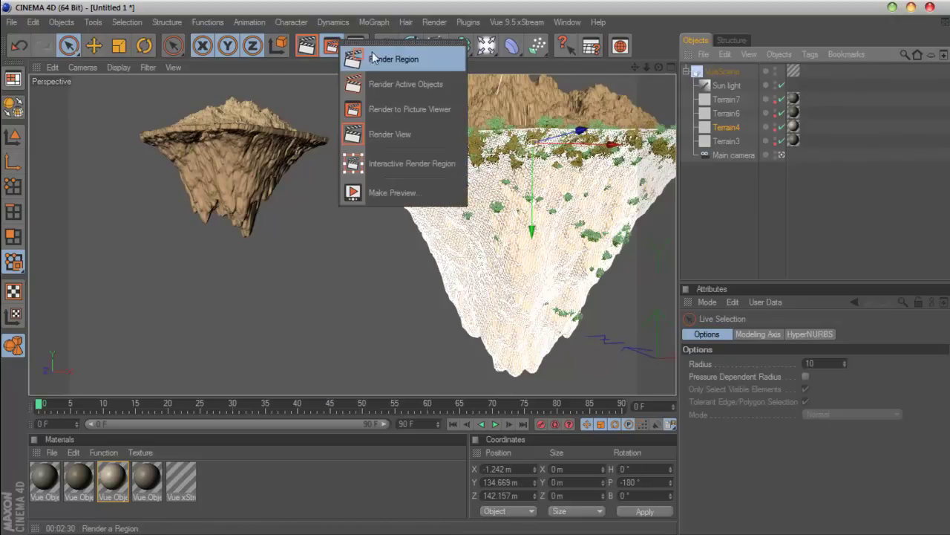
click(371, 51)
drag(290, 211, 672, 101)
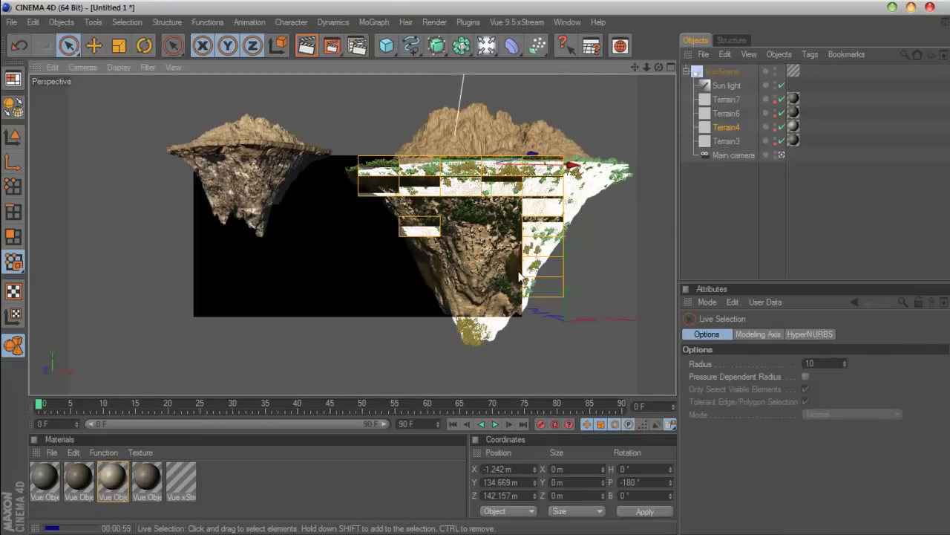
Remove Dry Weeds from the EcoSystem population, leaving only Foeniculum, and re-render the region
click(517, 22)
mouse_move(512, 56)
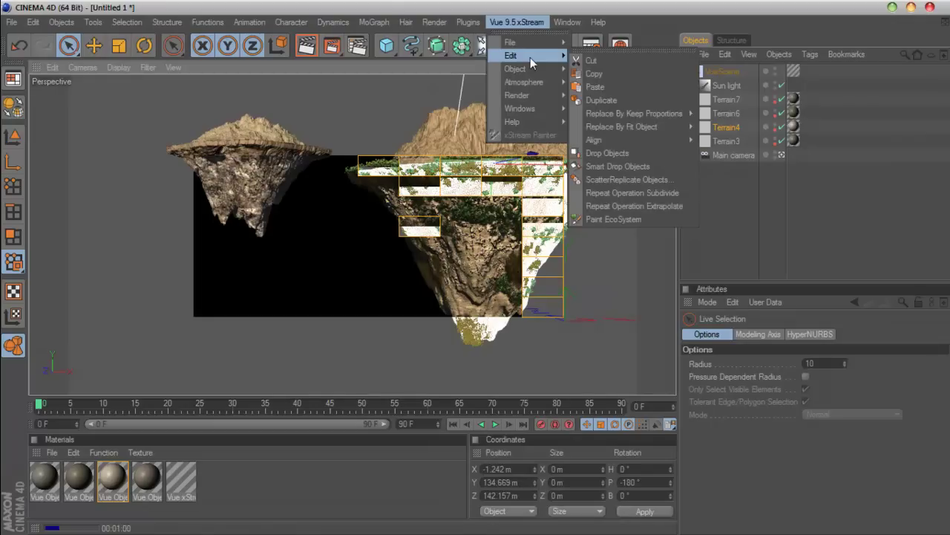
click(633, 218)
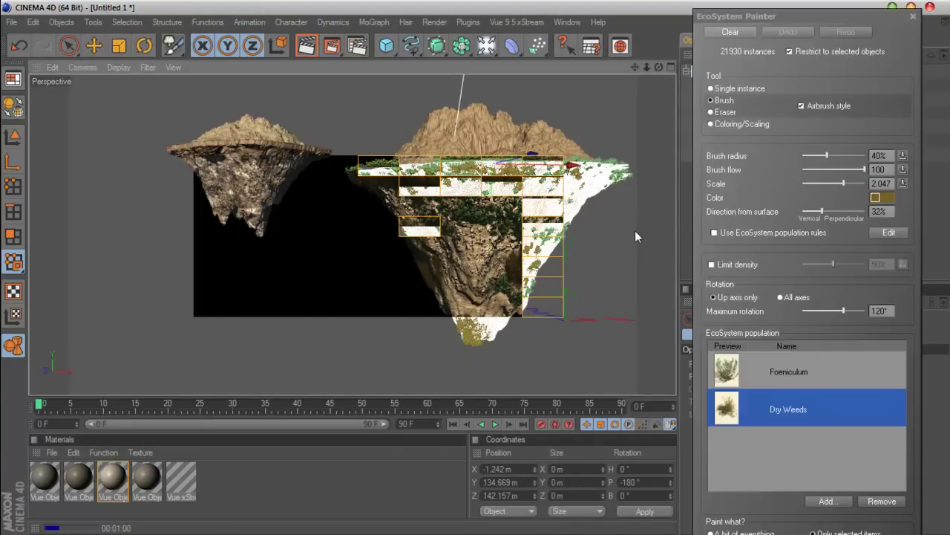
click(874, 505)
click(874, 502)
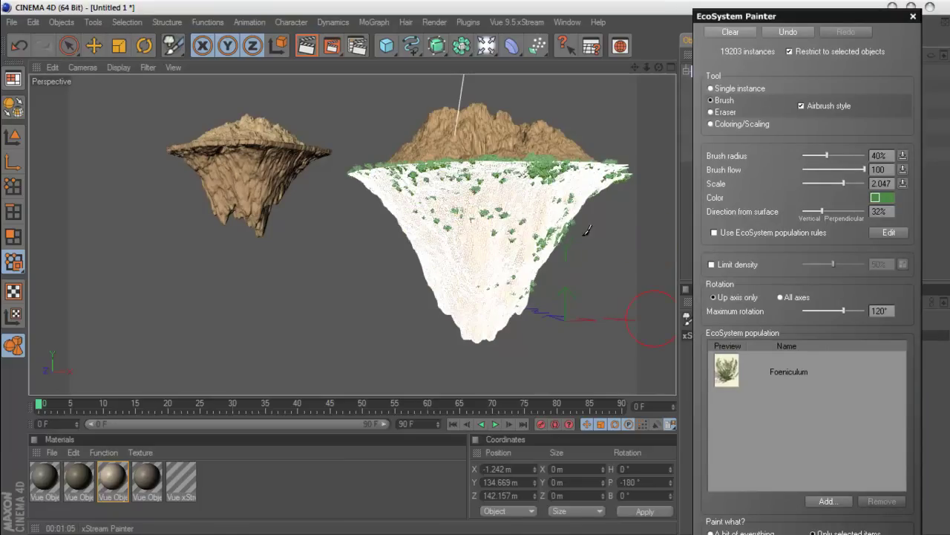
click(306, 46)
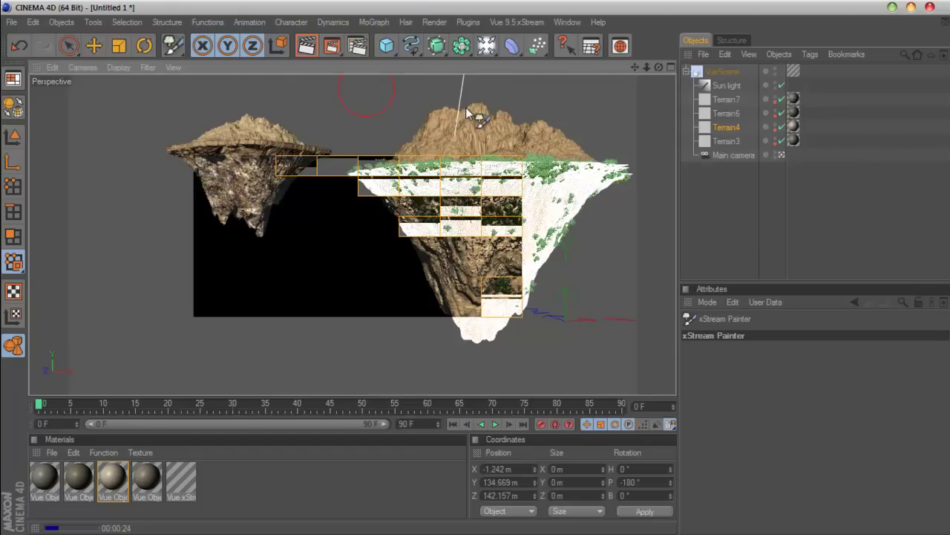
Reopen the EcoSystem painter and add Bush 1 - Crawling from the Bushes plant collection
click(503, 26)
mouse_move(511, 56)
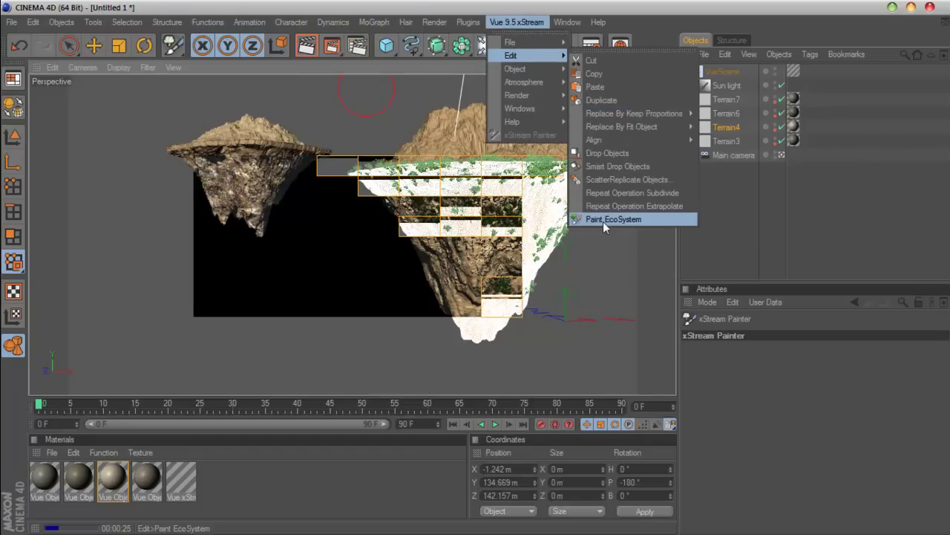
click(603, 220)
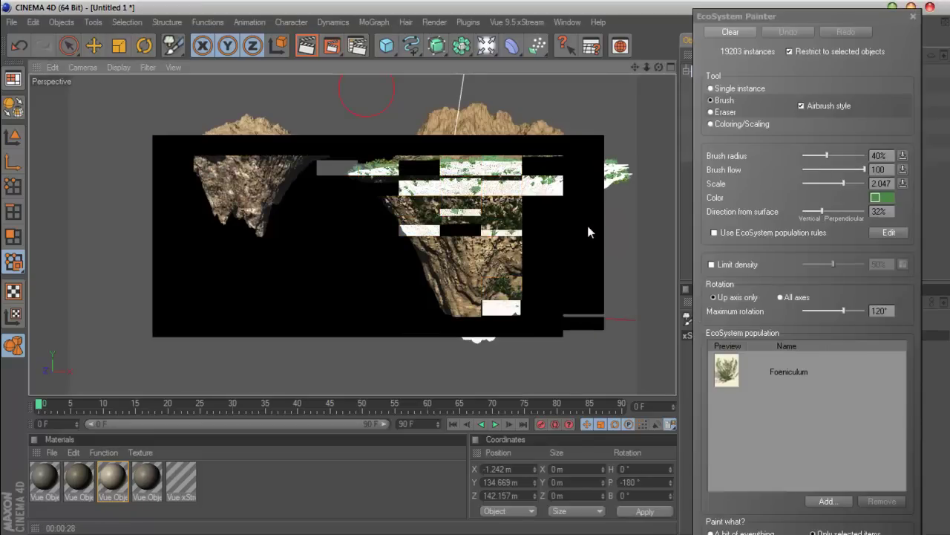
click(826, 501)
click(847, 482)
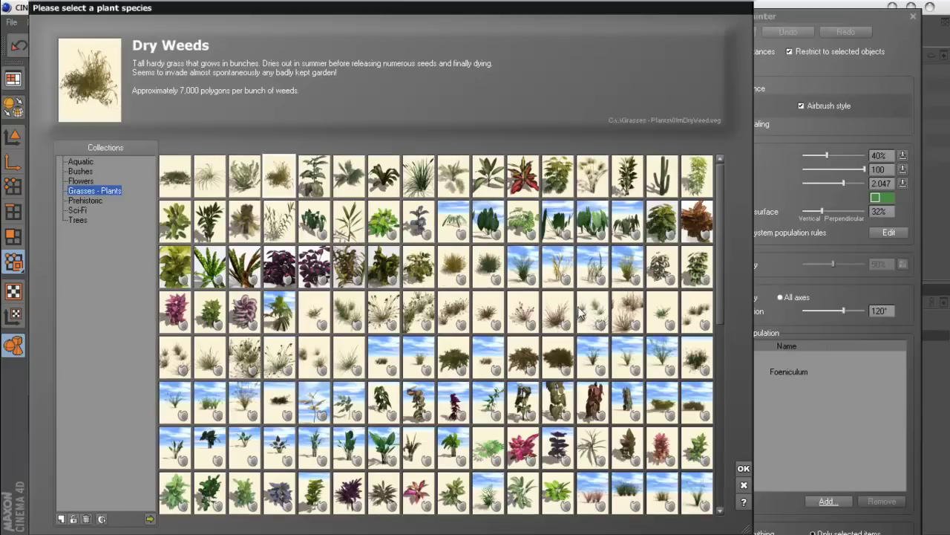
click(452, 178)
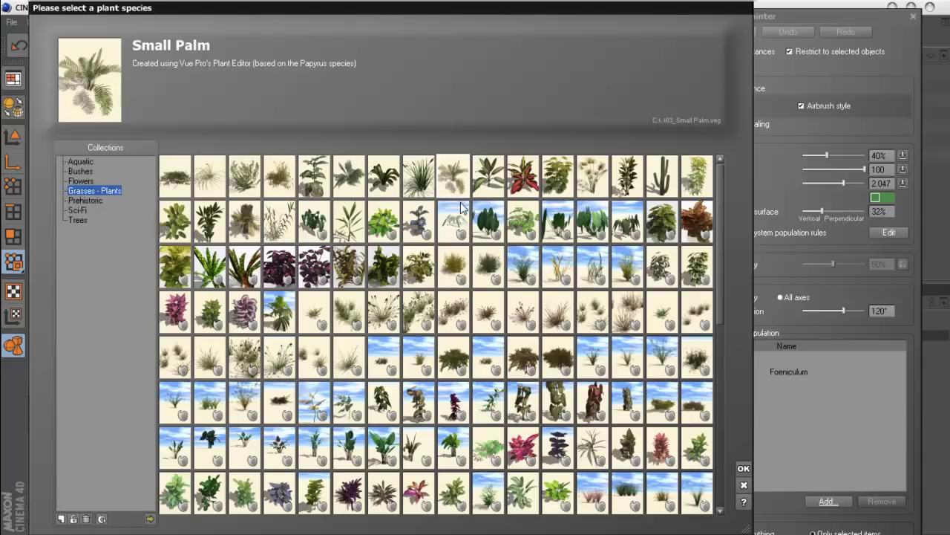
click(76, 172)
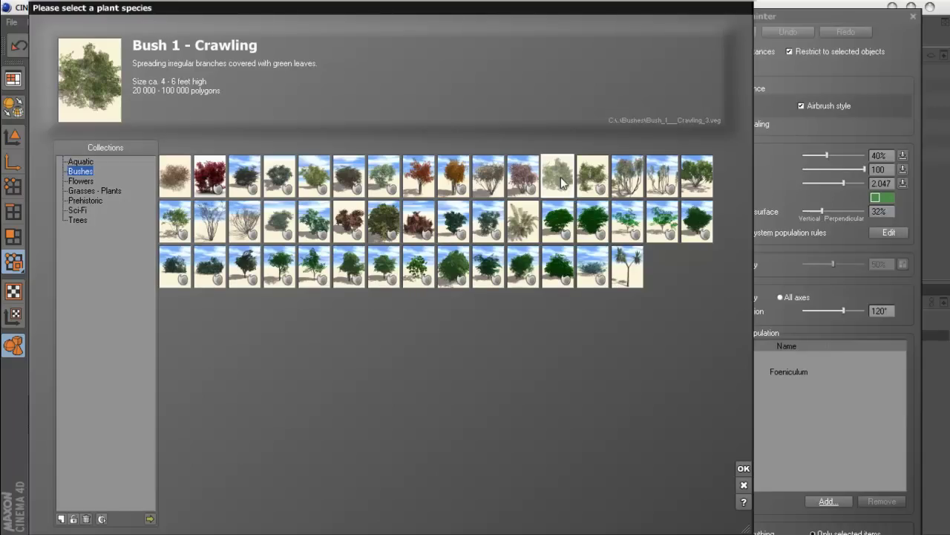
click(744, 468)
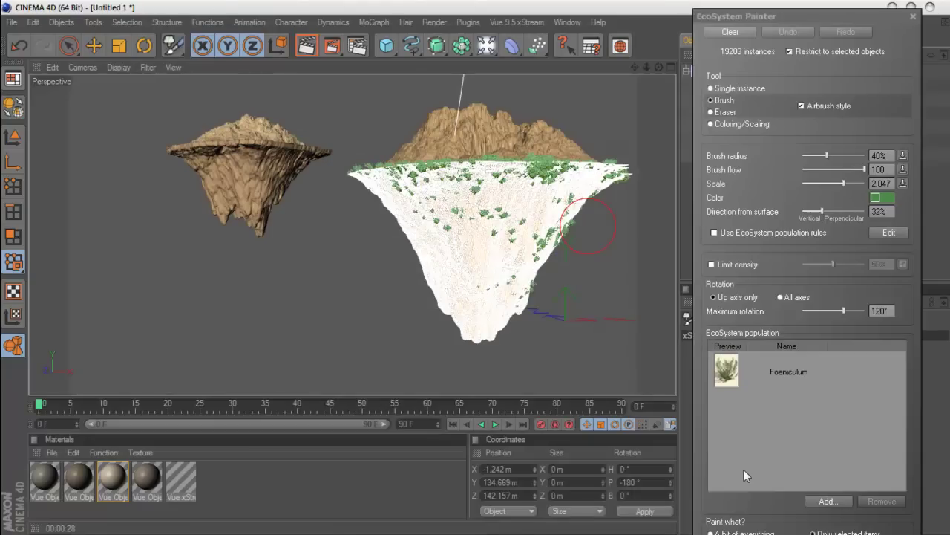
Paint Bush 1 - Crawling along the island's top edges with a 23% brush radius, then render
click(777, 421)
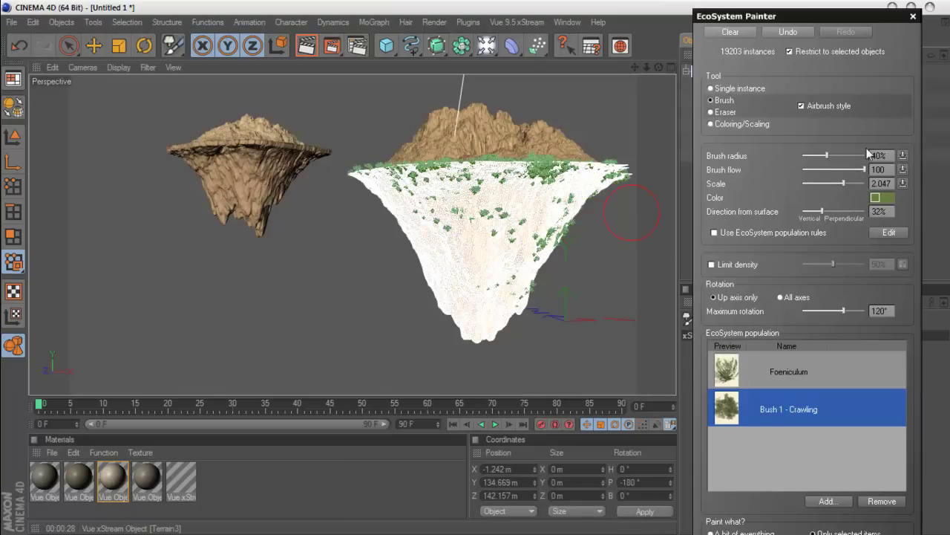
drag(830, 154, 820, 154)
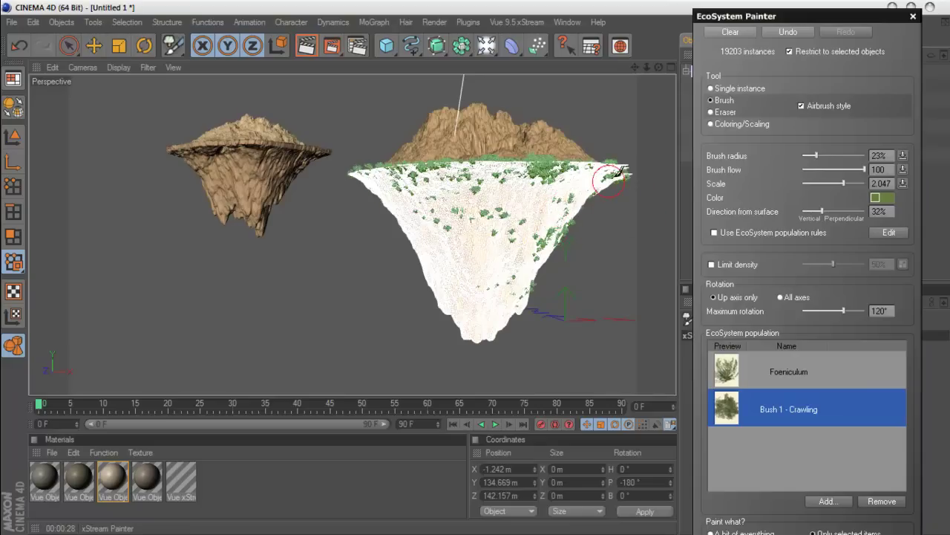
mouse_move(621, 169)
mouse_down()
mouse_move(505, 181)
mouse_move(375, 172)
mouse_up()
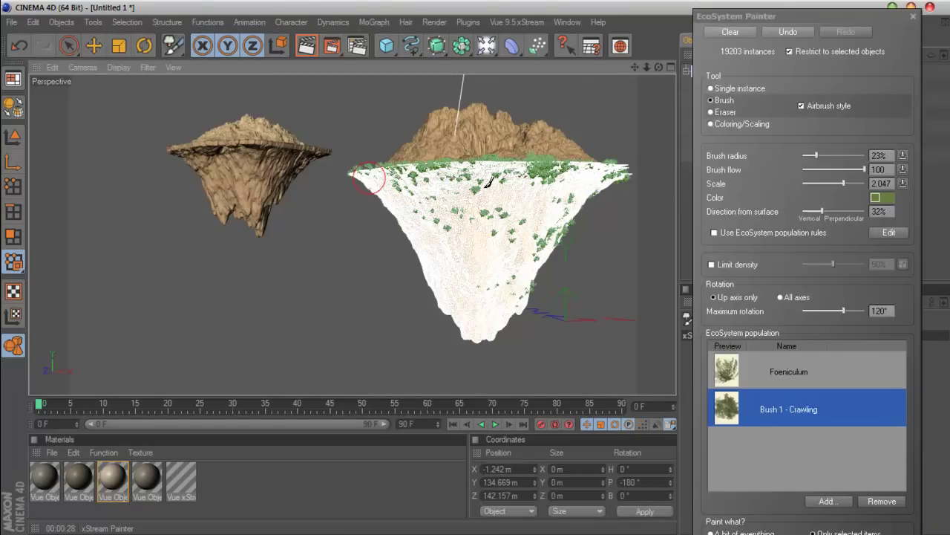
mouse_move(483, 187)
mouse_down()
mouse_move(600, 176)
mouse_move(584, 175)
mouse_move(539, 208)
mouse_move(519, 237)
mouse_move(516, 286)
mouse_move(490, 312)
mouse_move(457, 310)
mouse_move(405, 186)
mouse_move(378, 169)
mouse_move(367, 175)
mouse_up()
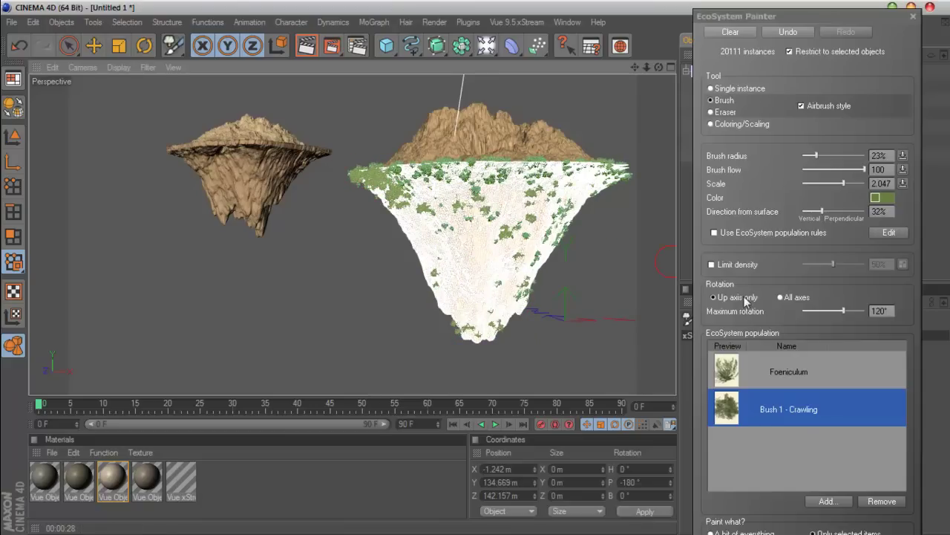
click(308, 46)
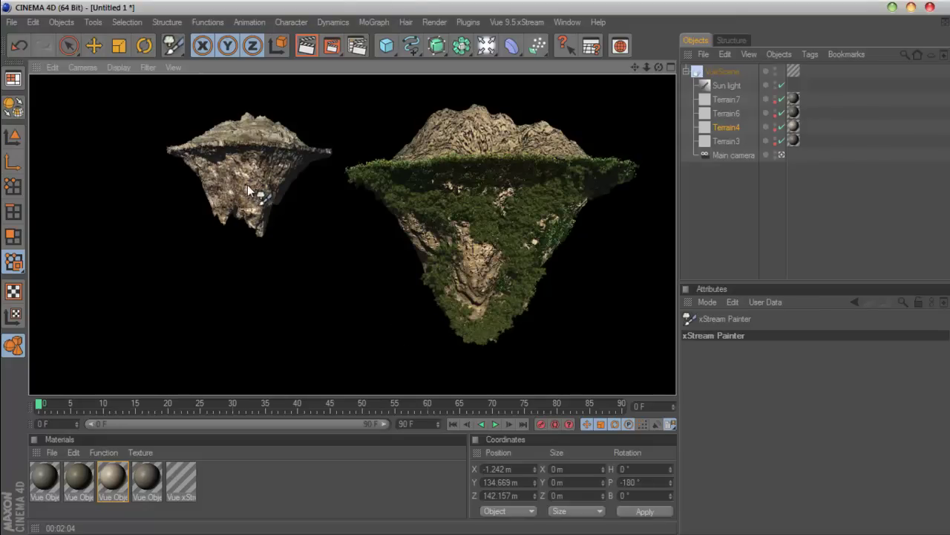
Select Terrain6, switch to the Main camera, and zoom out and pan to show the snowy peak
click(726, 114)
click(727, 140)
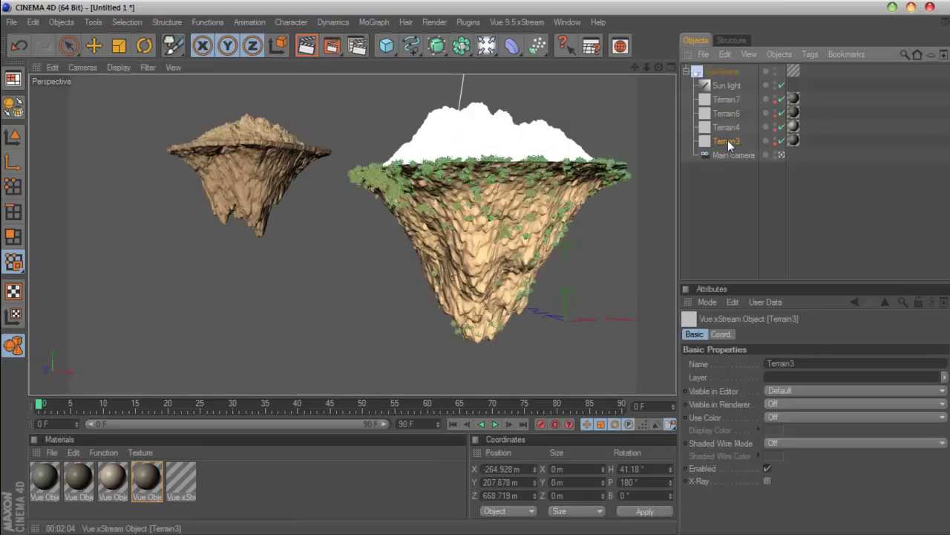
click(727, 114)
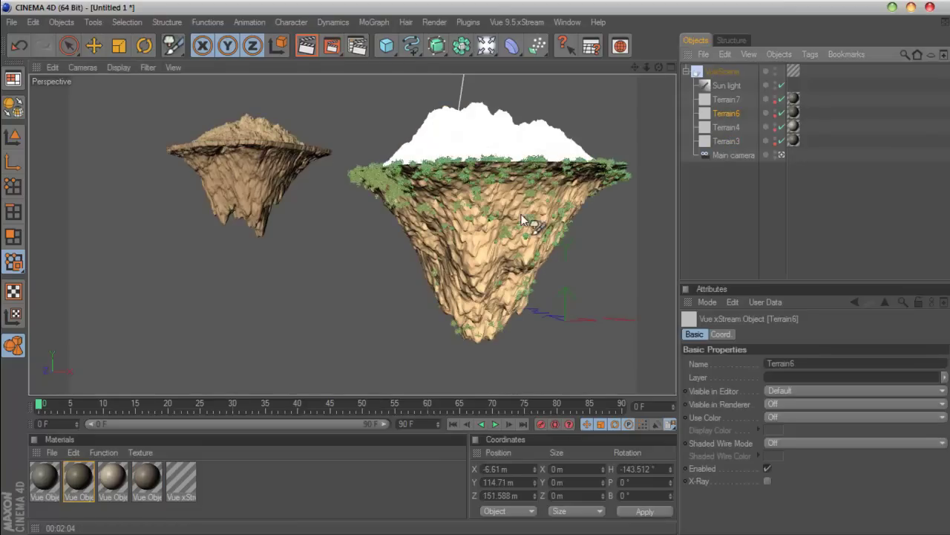
click(780, 155)
drag(647, 67, 557, 209)
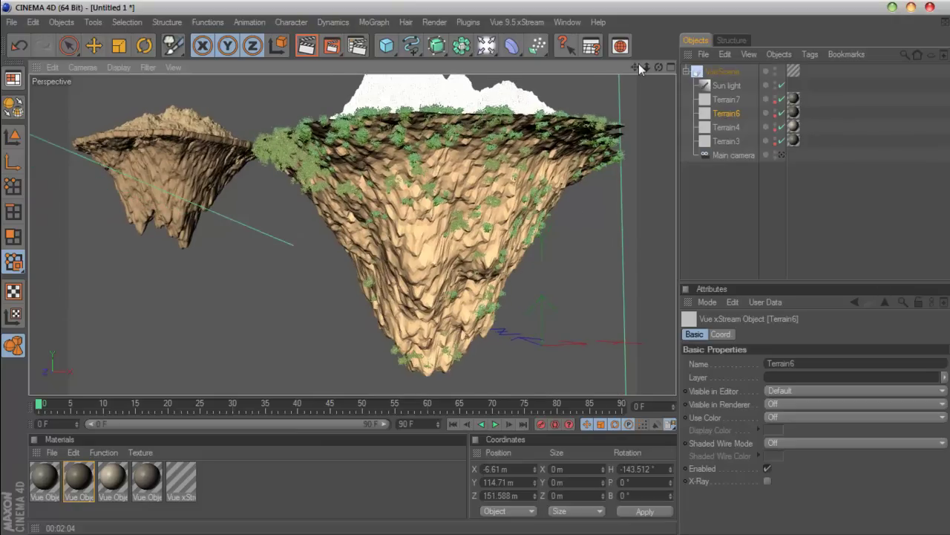
drag(632, 66, 505, 180)
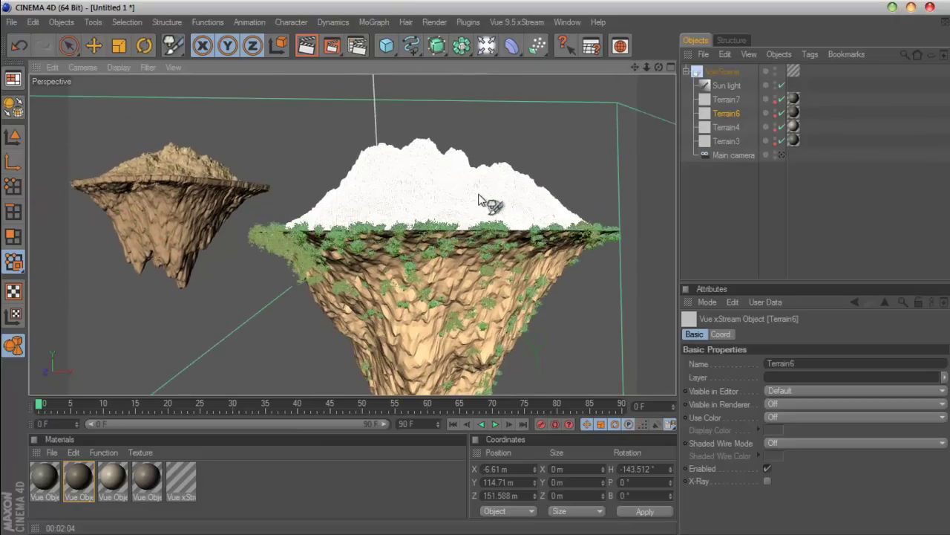
click(520, 23)
mouse_move(515, 69)
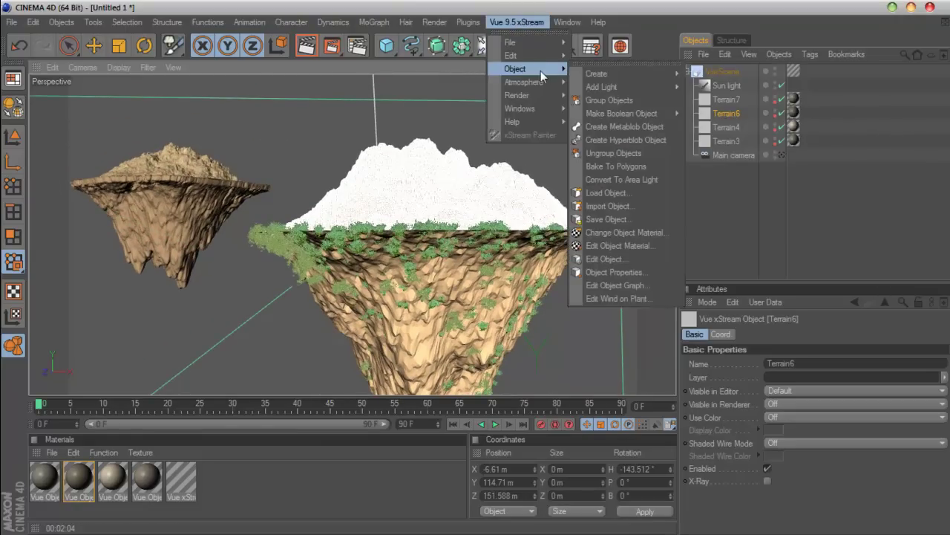
Edit the large island's Rock and Grass material and open the Landscapes material browser to add a layer
click(635, 247)
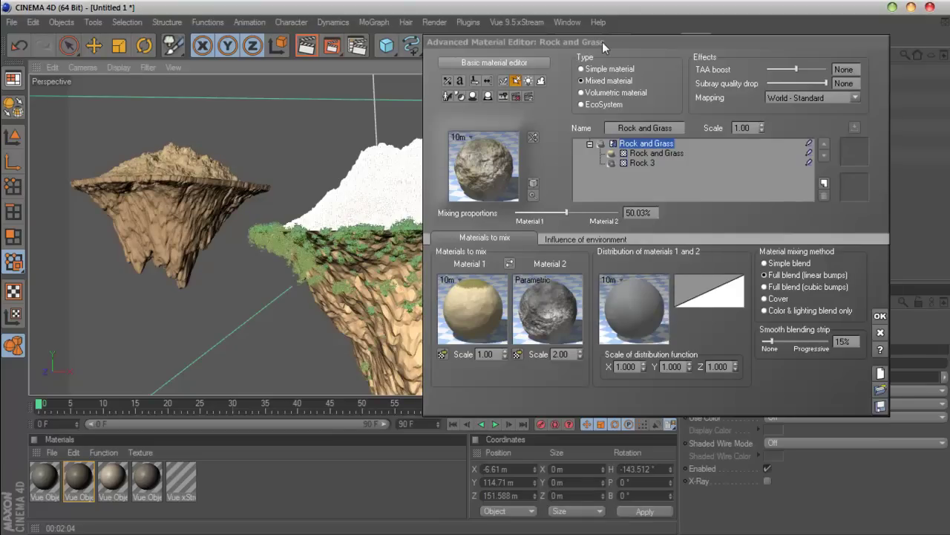
drag(602, 42, 587, 40)
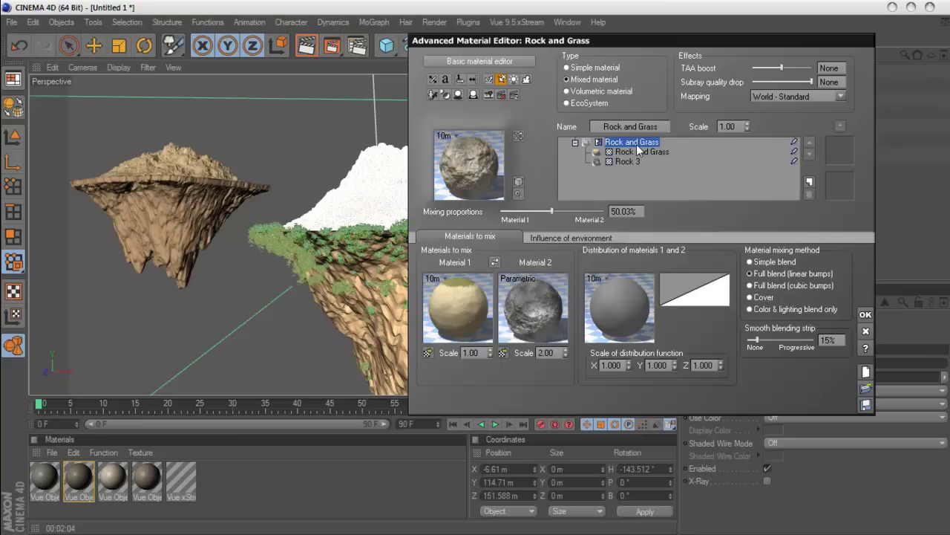
click(811, 182)
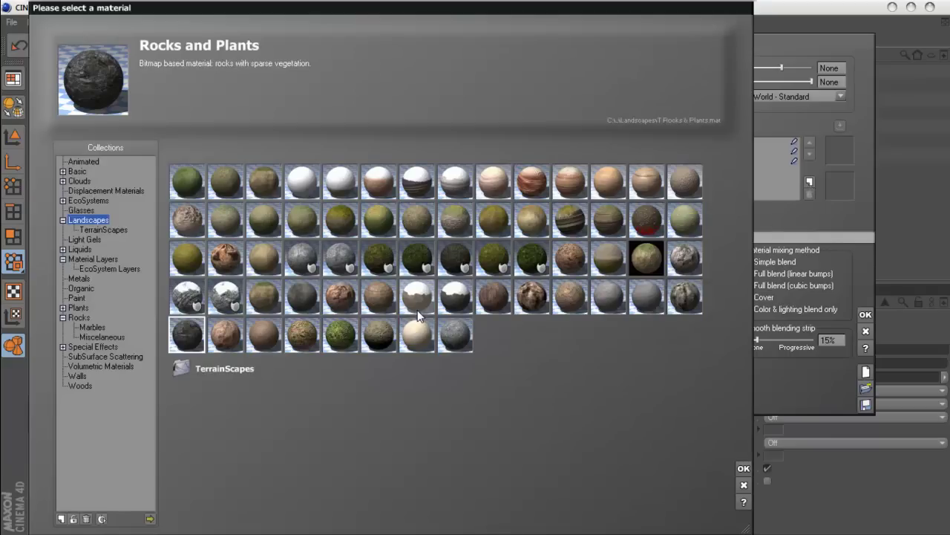
click(343, 338)
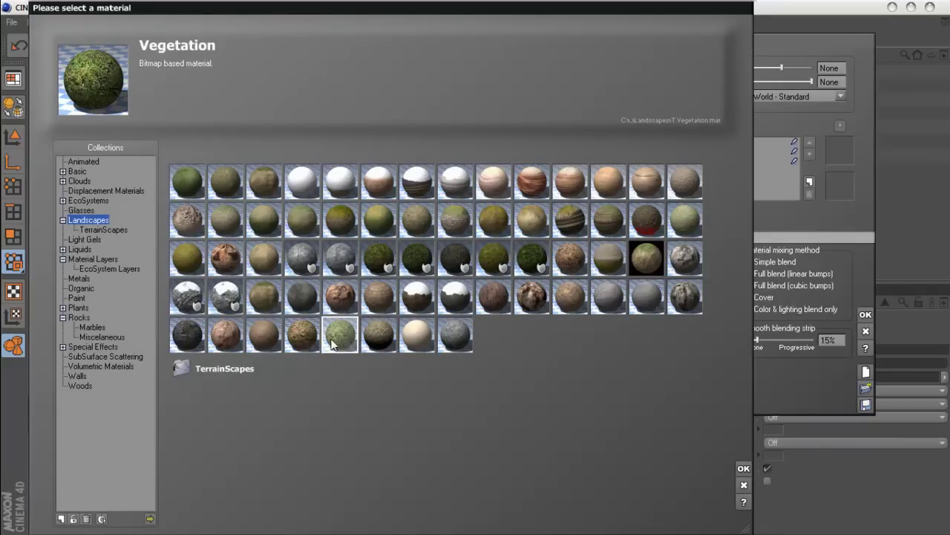
click(742, 471)
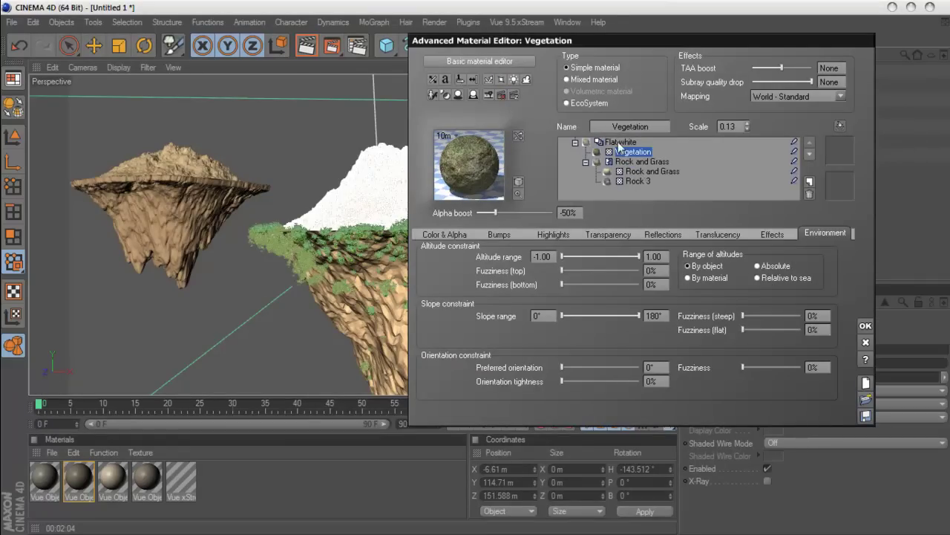
click(619, 143)
click(624, 151)
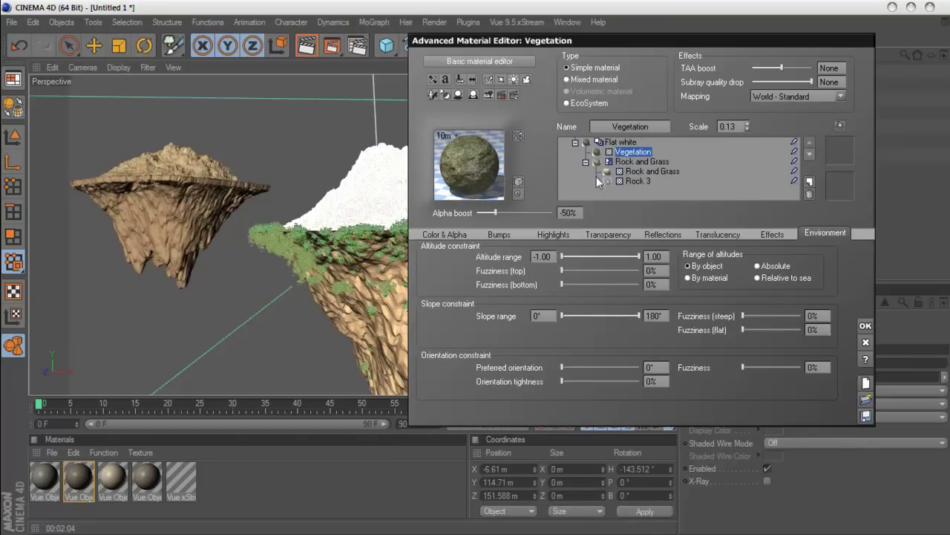
click(586, 163)
click(625, 161)
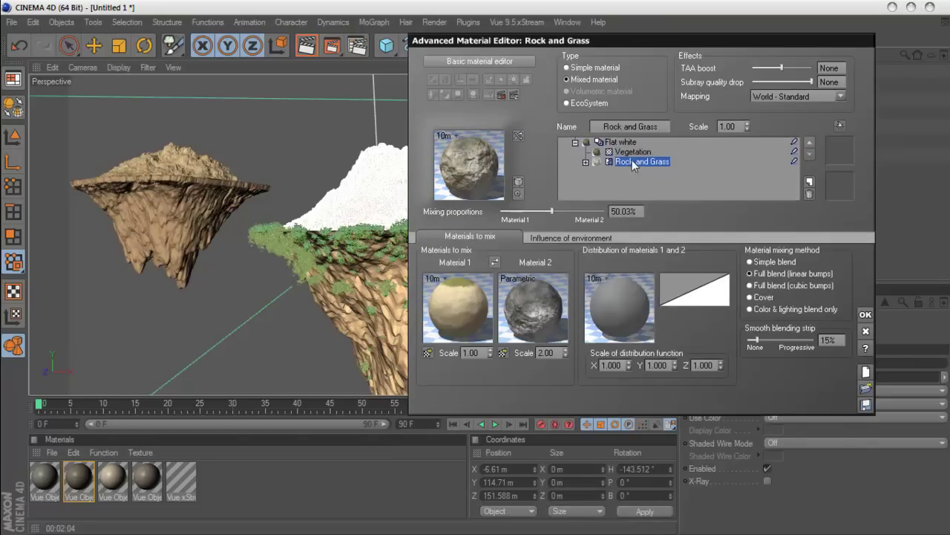
click(629, 151)
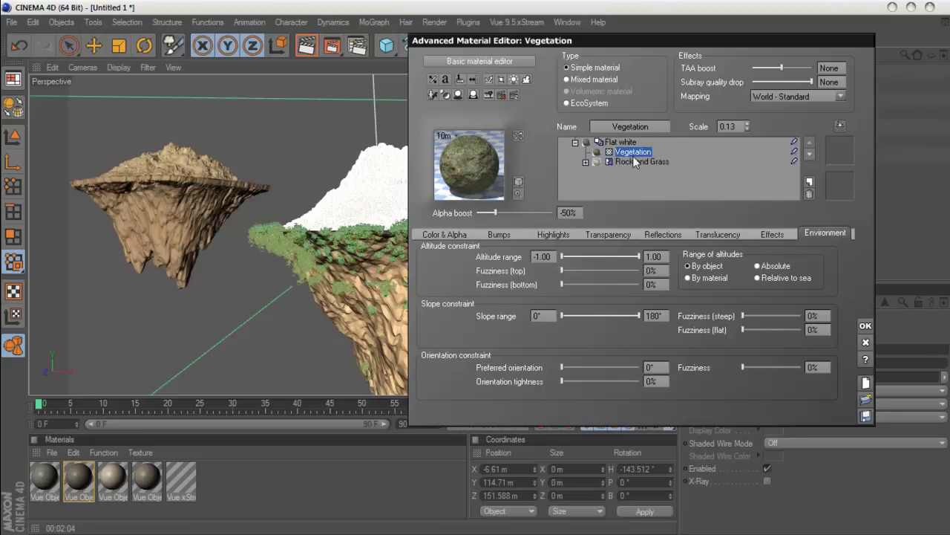
click(593, 104)
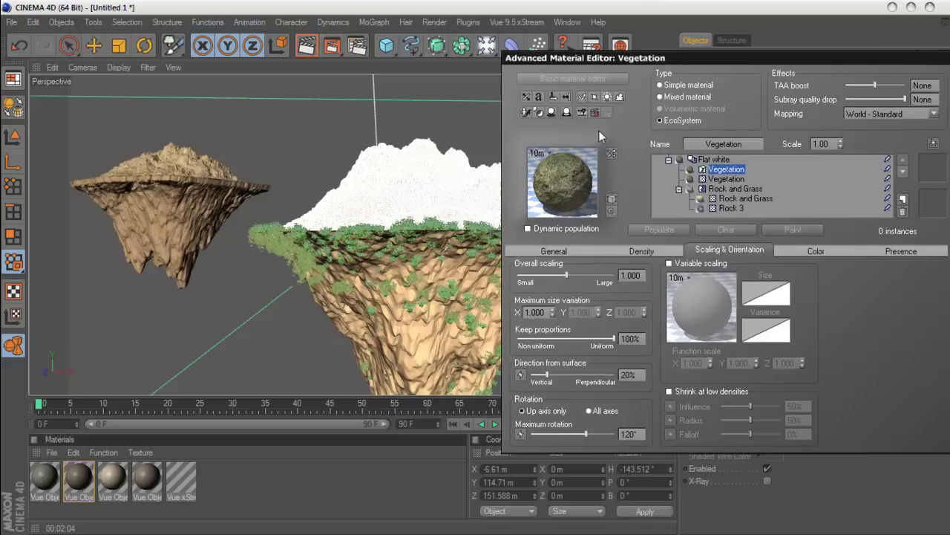
mouse_move(554, 42)
mouse_down()
mouse_move(592, 60)
mouse_move(559, 53)
mouse_up()
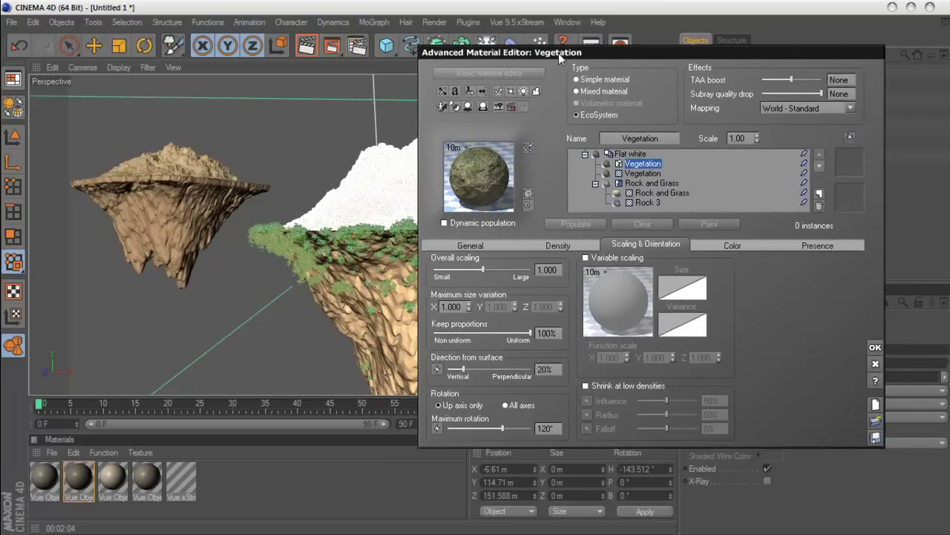
Add Rural Maple Tree from the Trees collection to the Vegetation population and select its entry
click(479, 247)
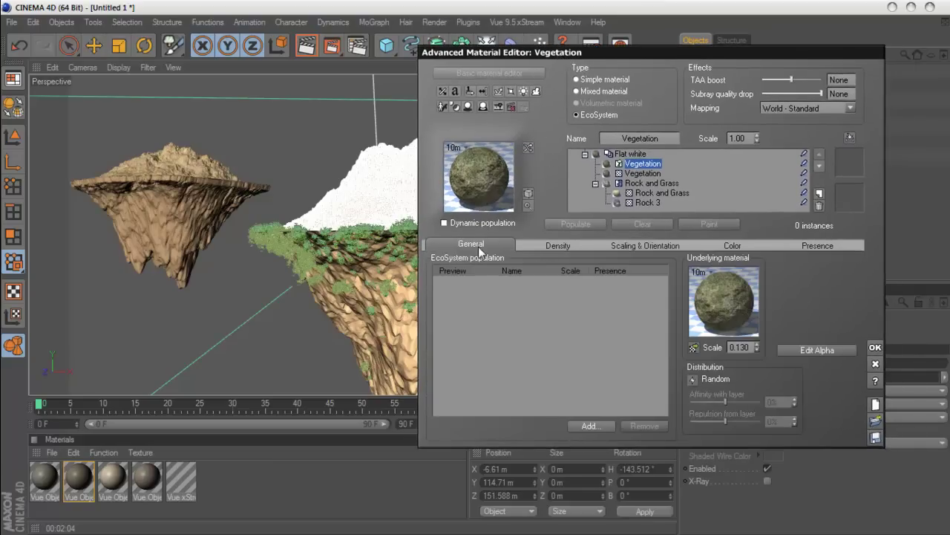
click(596, 425)
click(606, 446)
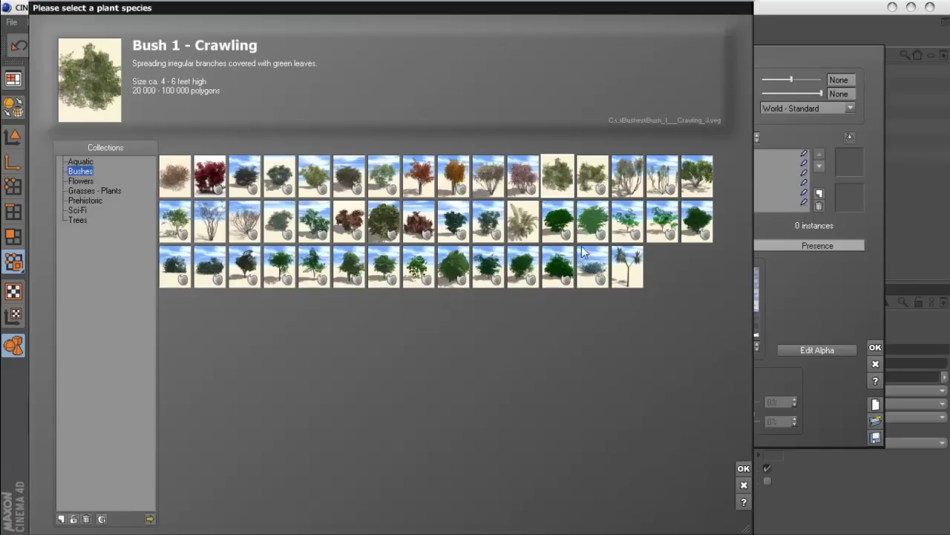
click(77, 220)
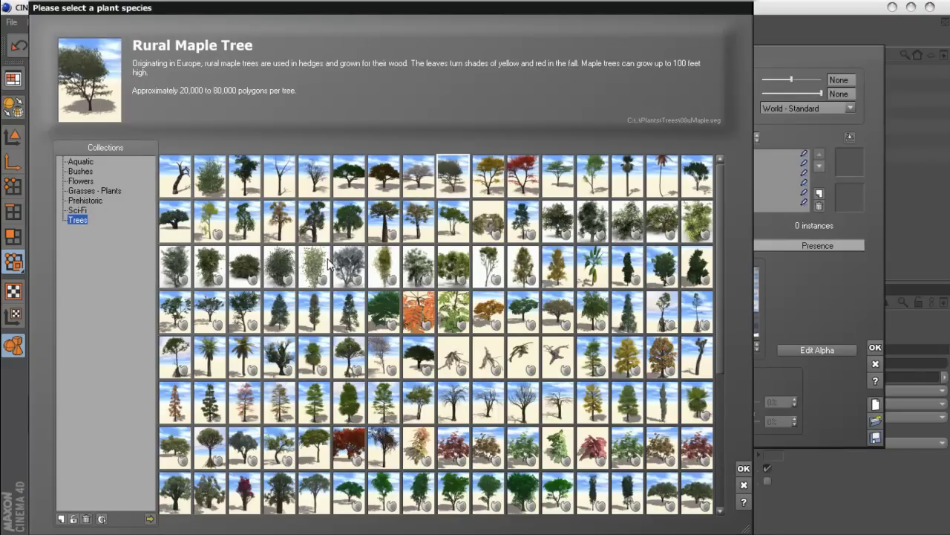
click(213, 191)
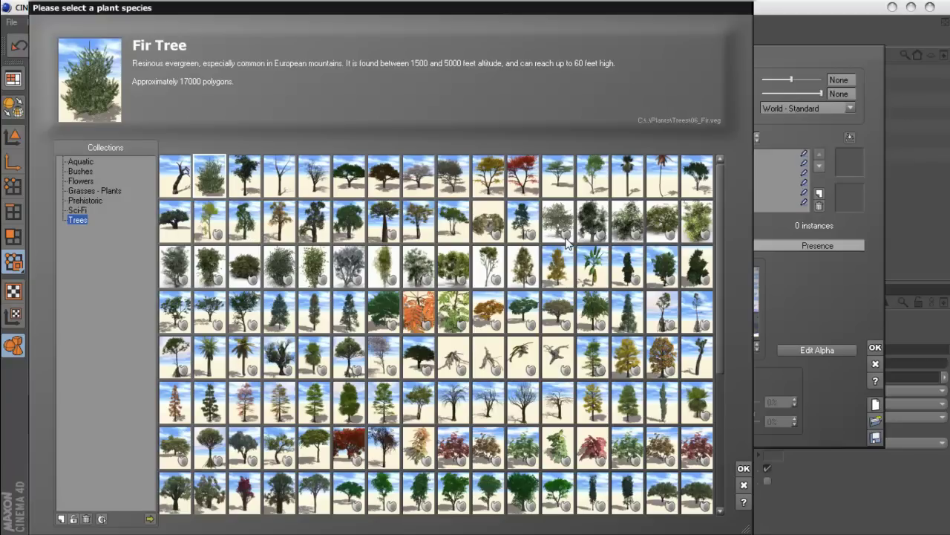
click(449, 178)
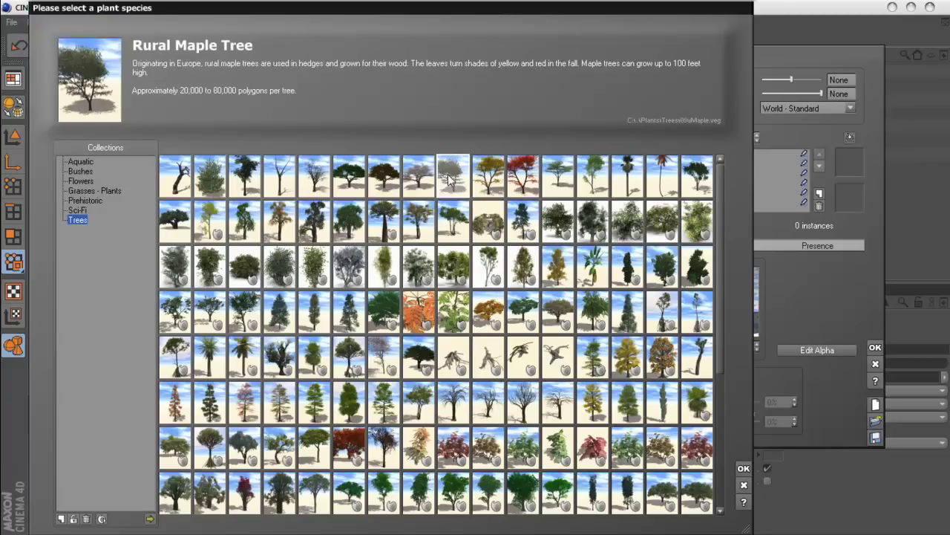
click(744, 468)
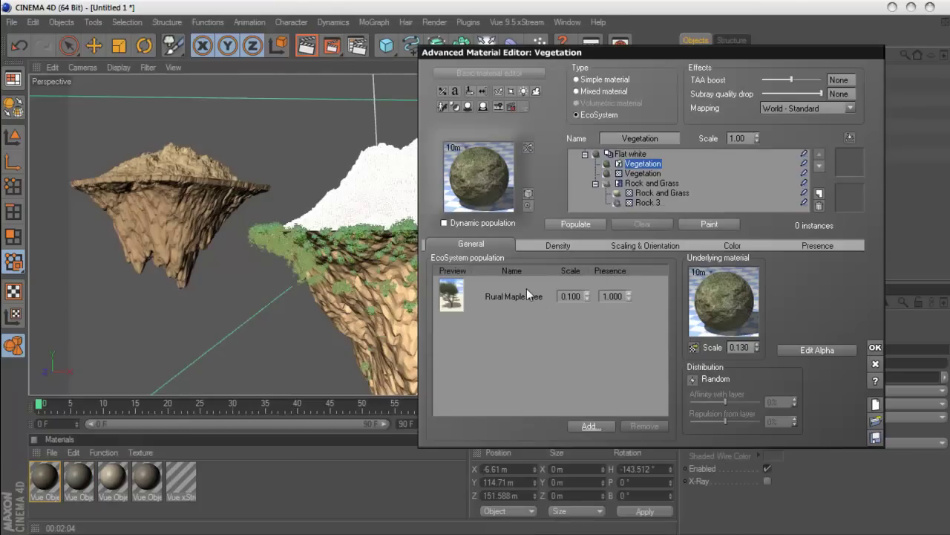
click(527, 289)
Populate the large island's top with 262 Rural Maple Tree instances and move the editor aside to view them
mouse_move(550, 51)
mouse_down()
mouse_move(685, 29)
mouse_move(649, 28)
mouse_up()
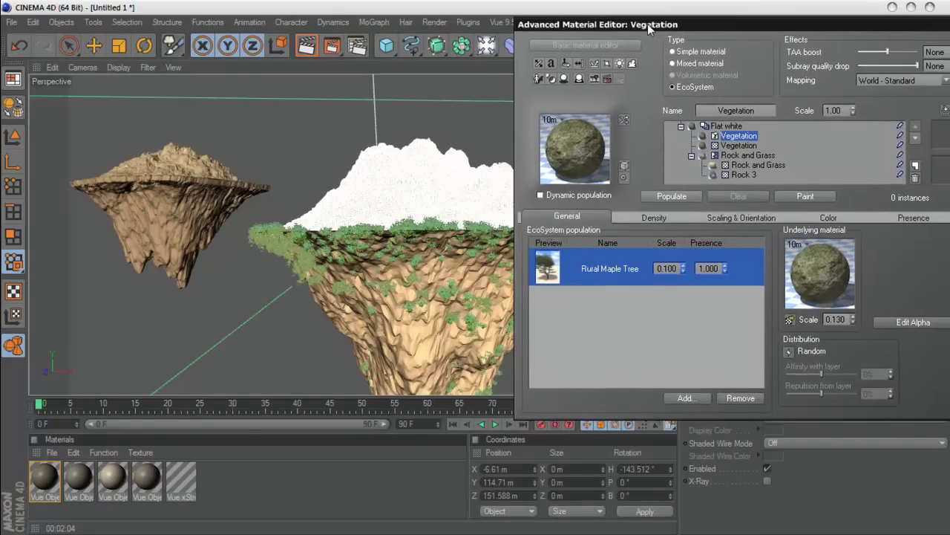
click(669, 197)
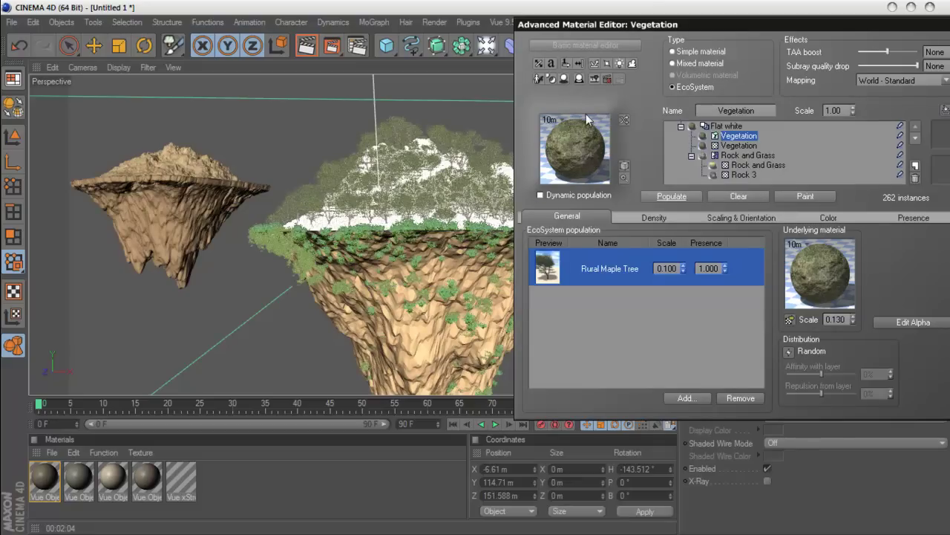
mouse_move(596, 26)
mouse_down()
mouse_move(759, 47)
mouse_move(664, 60)
mouse_up()
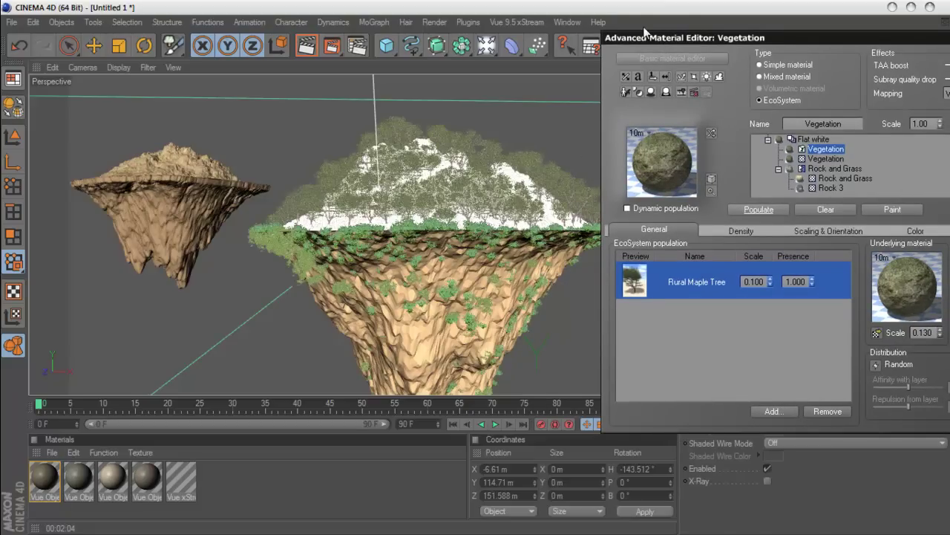
drag(645, 33, 724, 49)
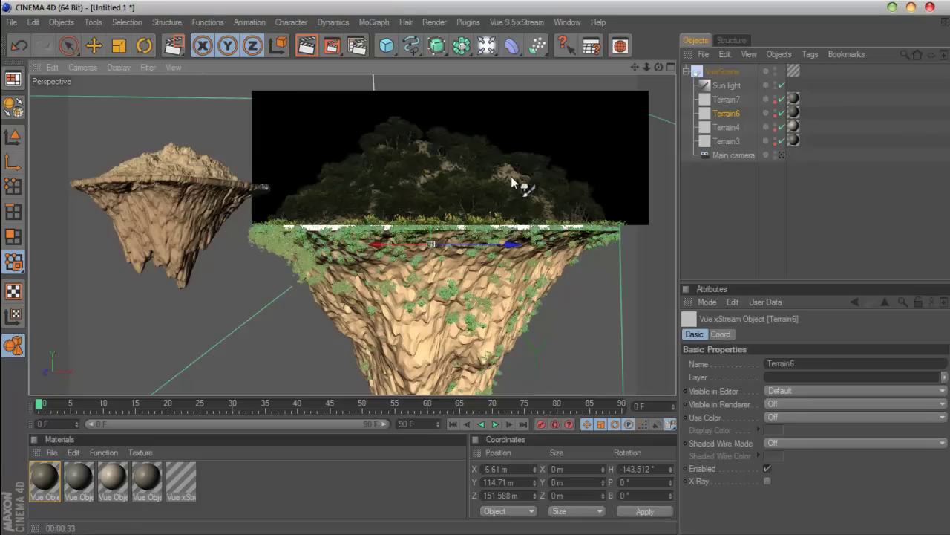
Reopen the Vegetation material for editing through the Vue 9.5 xStream Object menu
click(532, 27)
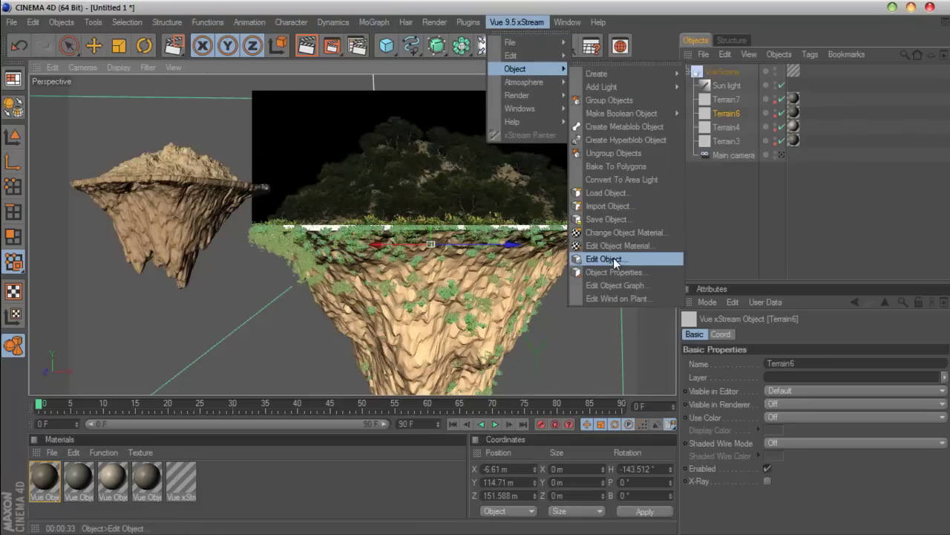
click(613, 258)
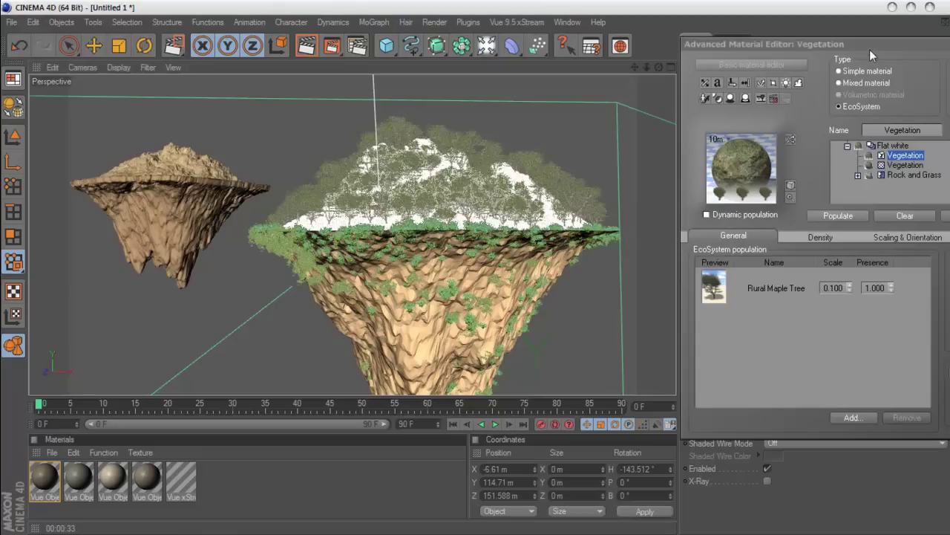
drag(869, 49, 684, 25)
Set overall density to 85% and turn off Decay near foreign objects
click(628, 214)
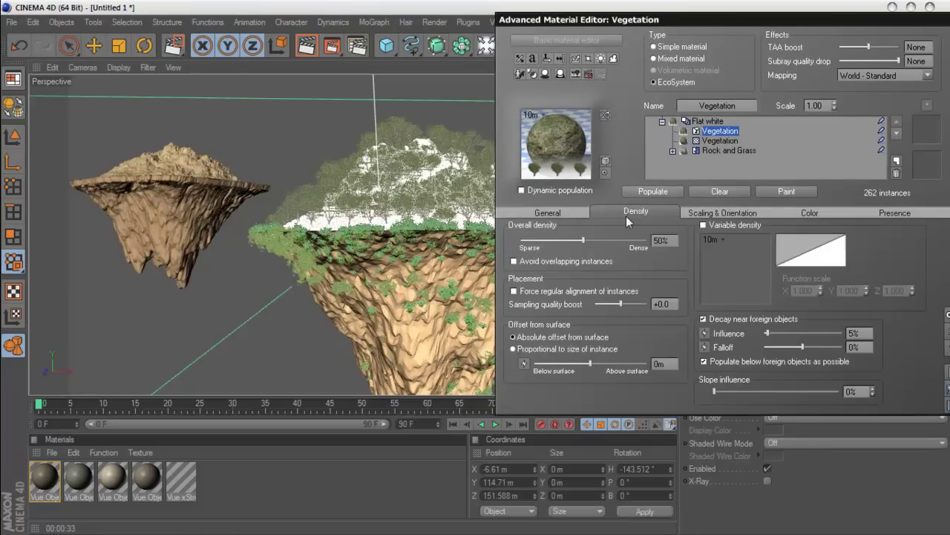
drag(585, 240, 628, 243)
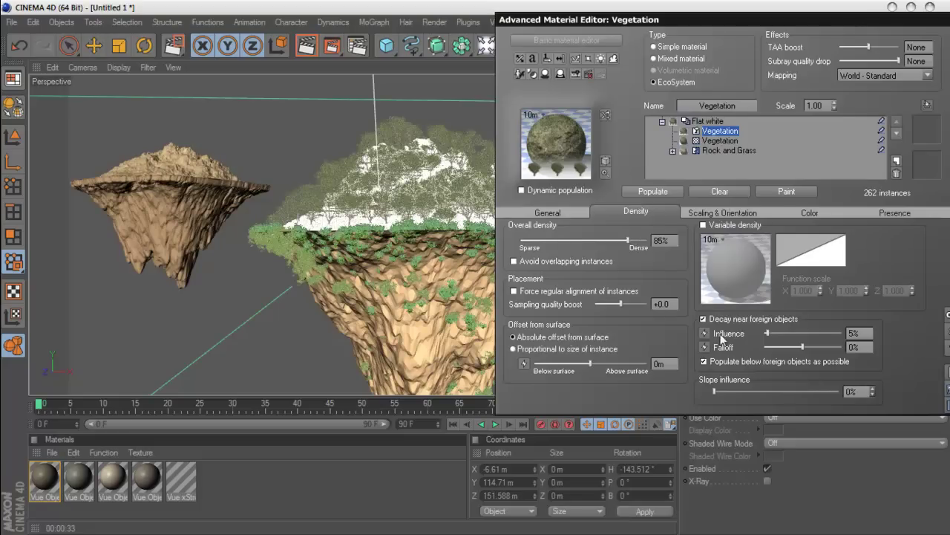
drag(705, 23, 643, 21)
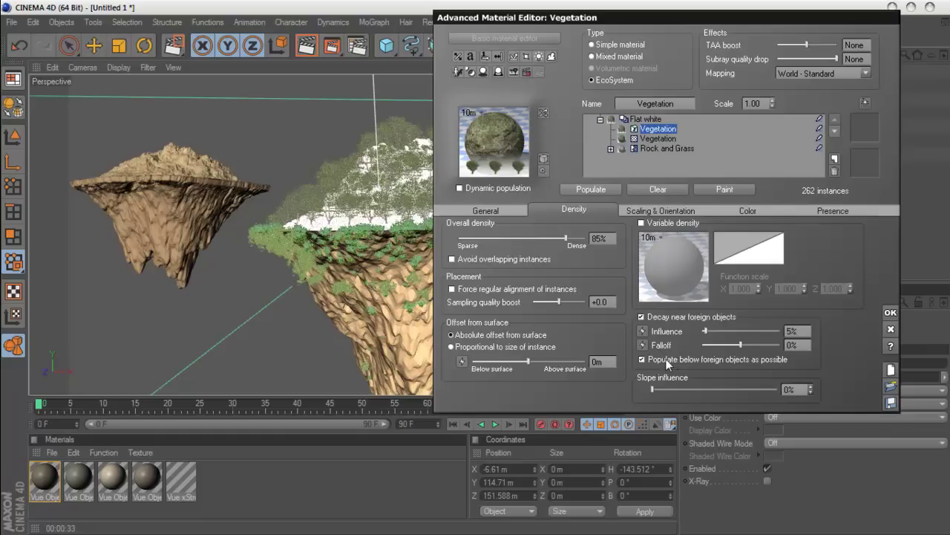
click(698, 317)
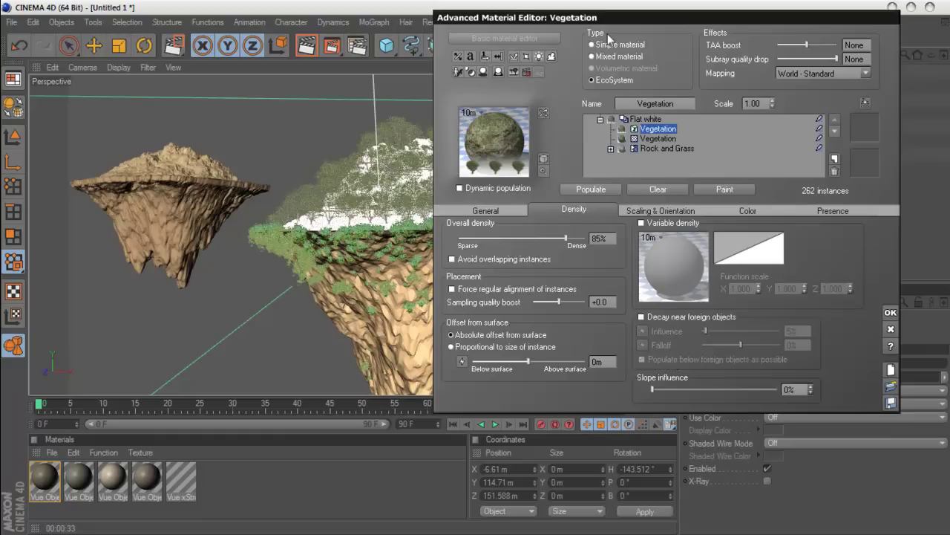
drag(605, 16, 641, 26)
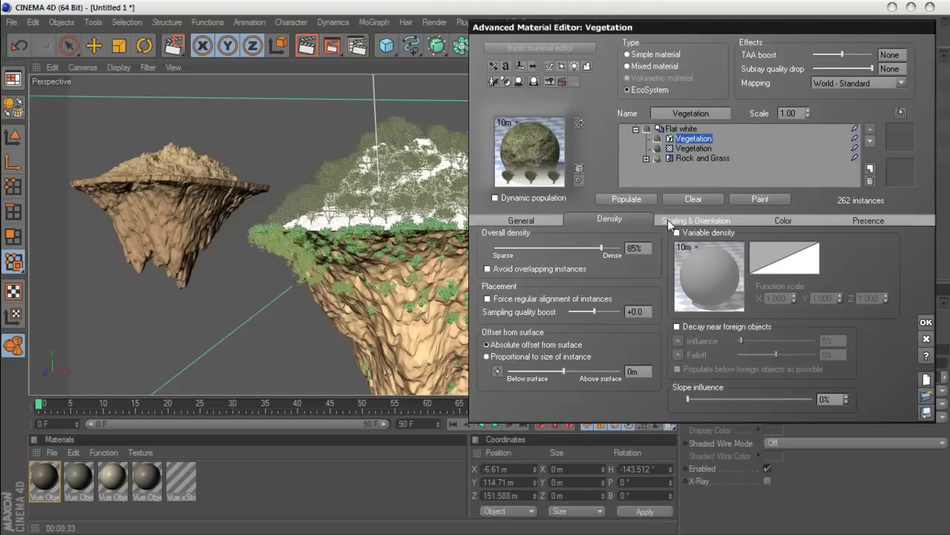
Enable variable scaling with overall scaling about 2.491, and turn on variable colour
click(667, 219)
click(630, 221)
click(690, 220)
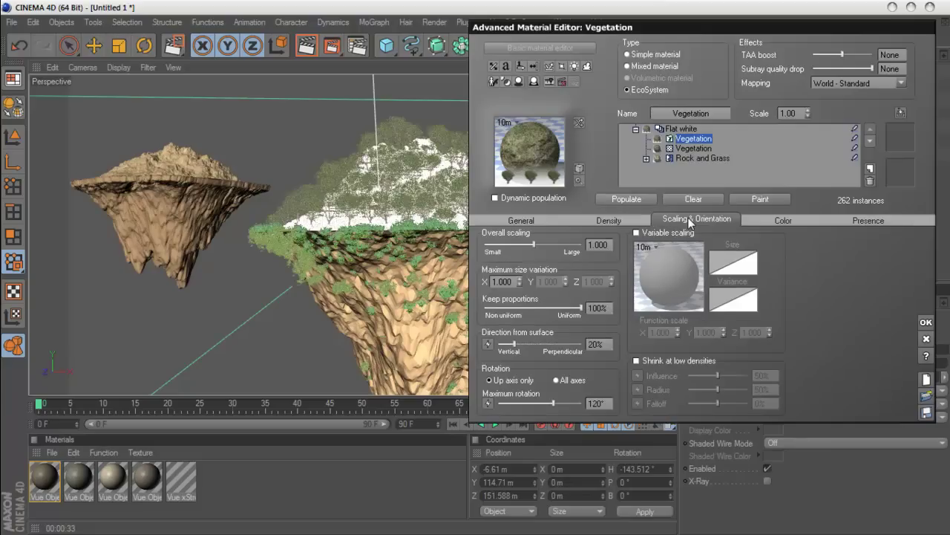
click(636, 232)
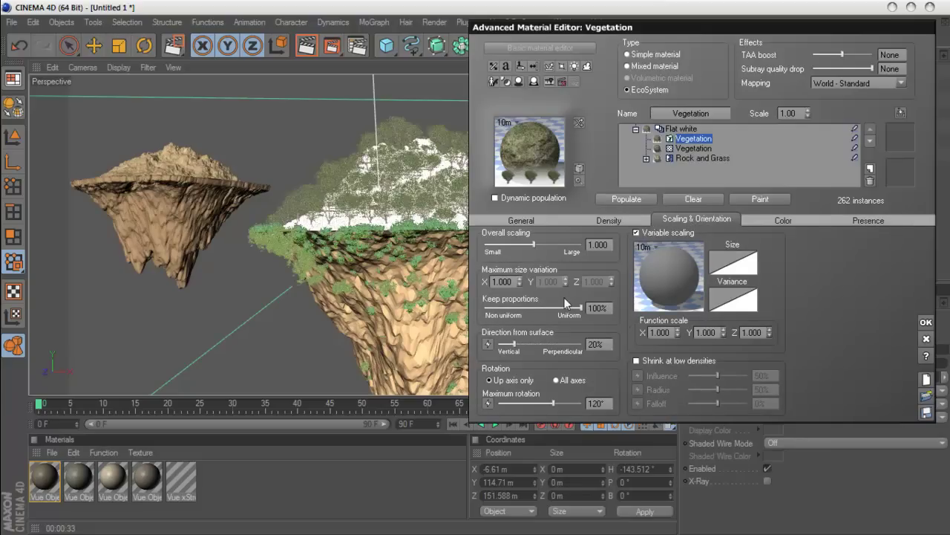
drag(533, 245, 554, 246)
click(804, 220)
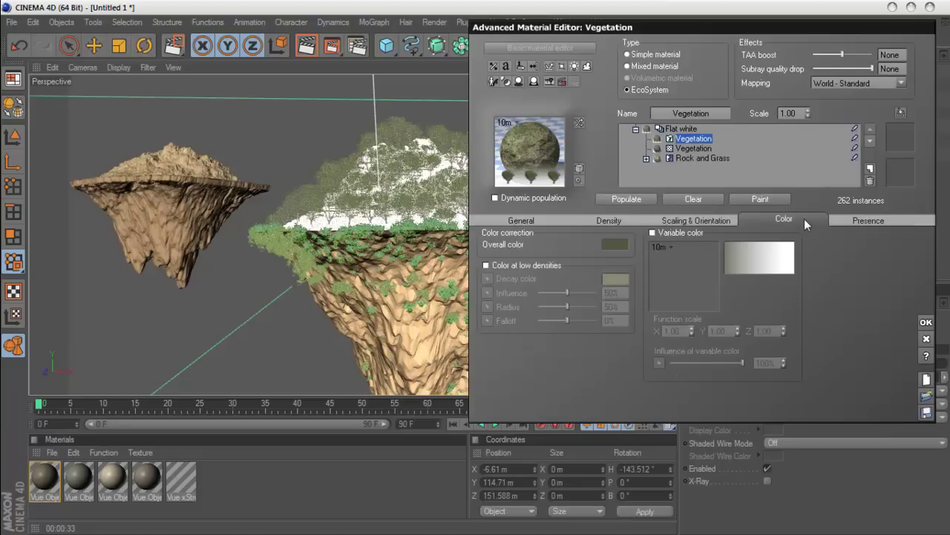
click(652, 232)
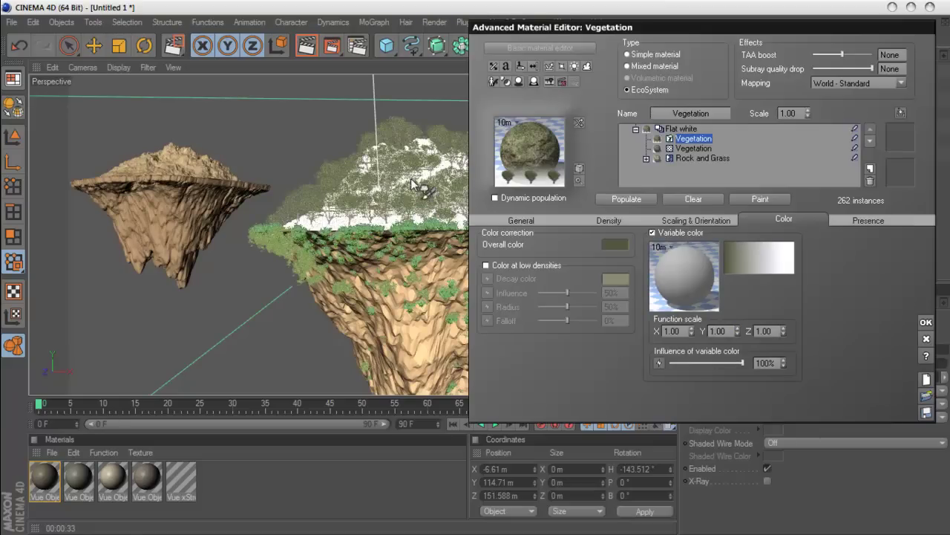
Edit the variable colour gradient, setting its dark end to a deep olive green
right_click(759, 268)
click(773, 276)
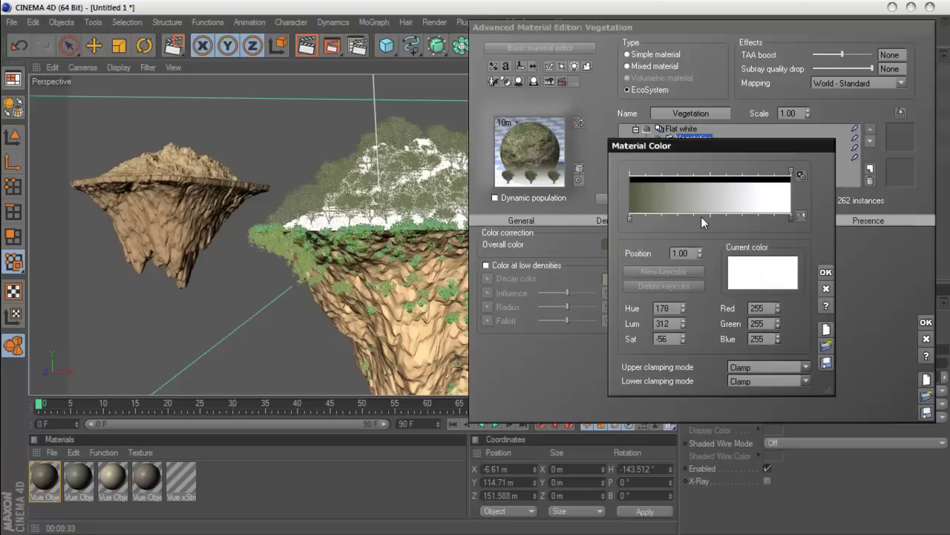
click(710, 216)
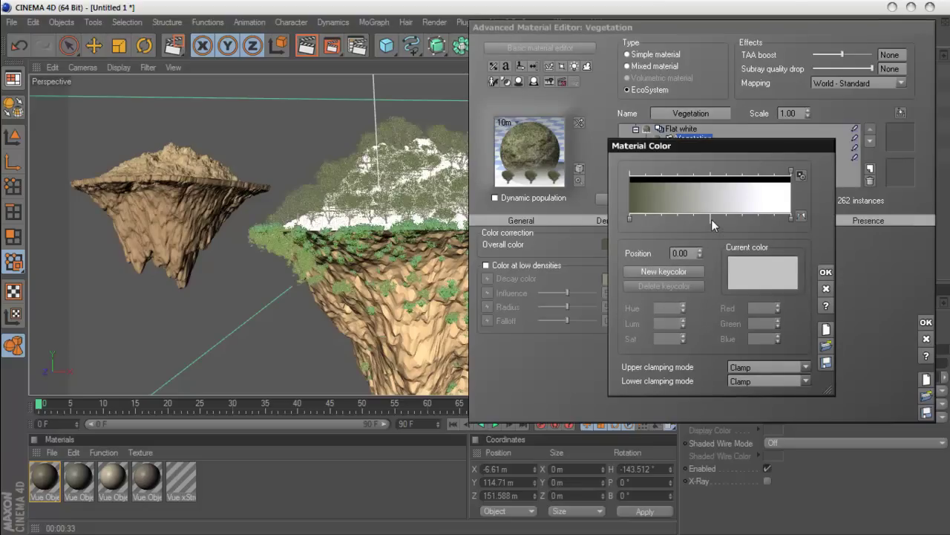
double_click(710, 218)
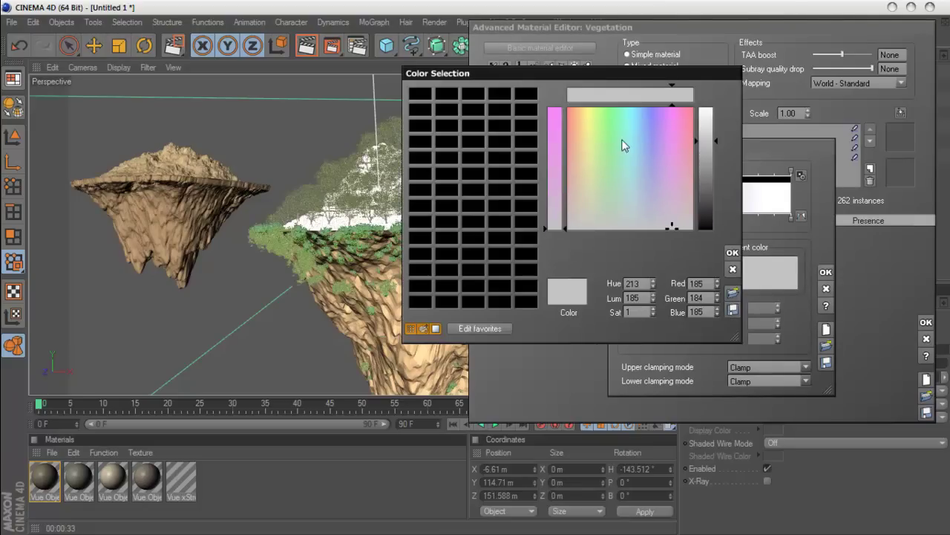
click(599, 179)
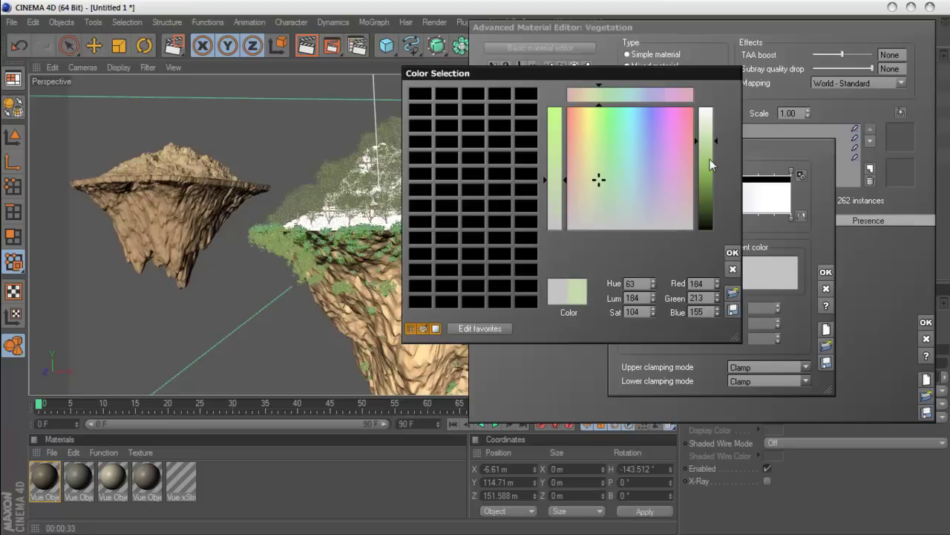
click(709, 152)
drag(708, 156, 707, 162)
click(597, 178)
drag(597, 178, 592, 193)
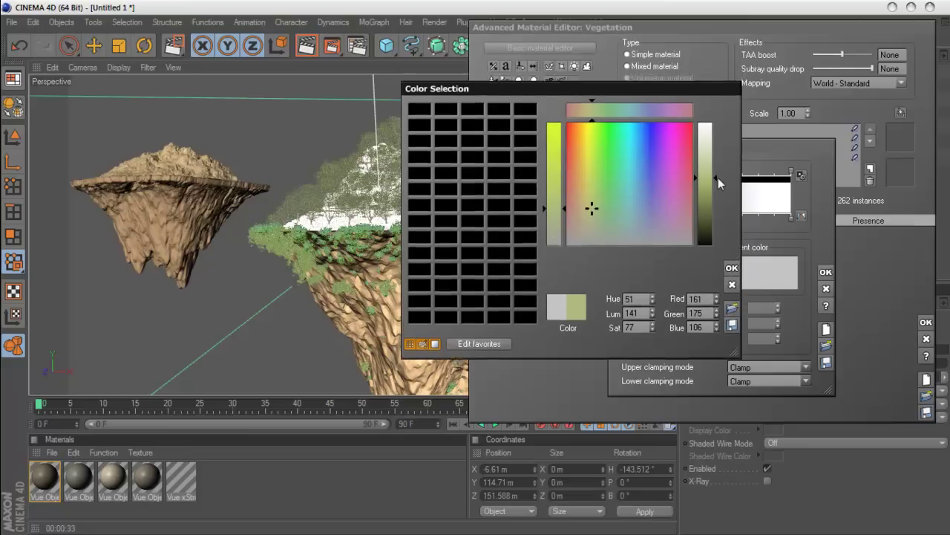
drag(717, 166, 717, 206)
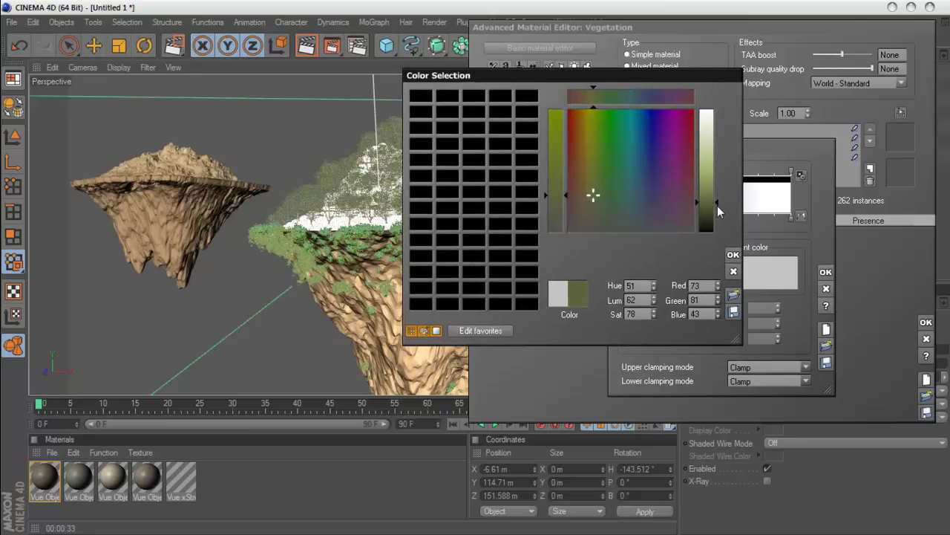
click(733, 256)
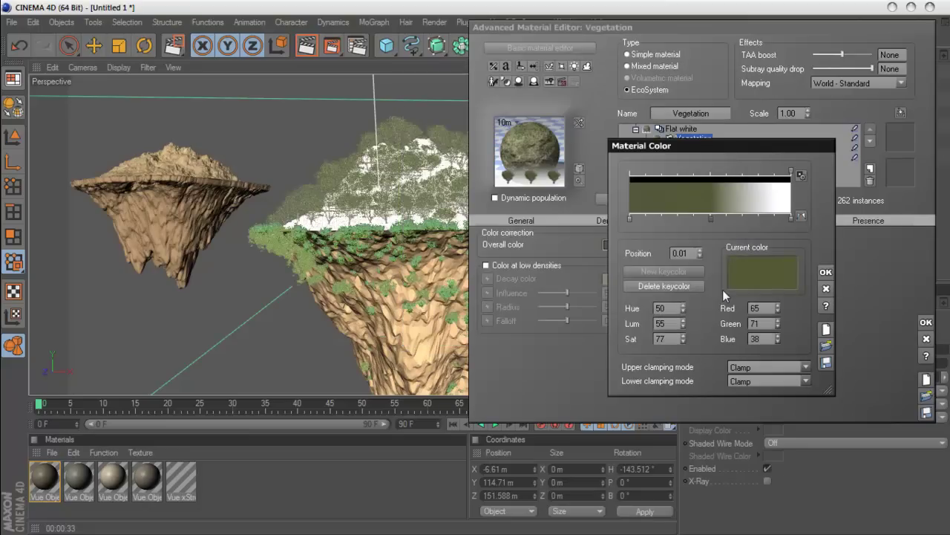
Change the gradient's white end to olive green (RGB 84, 101, 11) and confirm
double_click(792, 221)
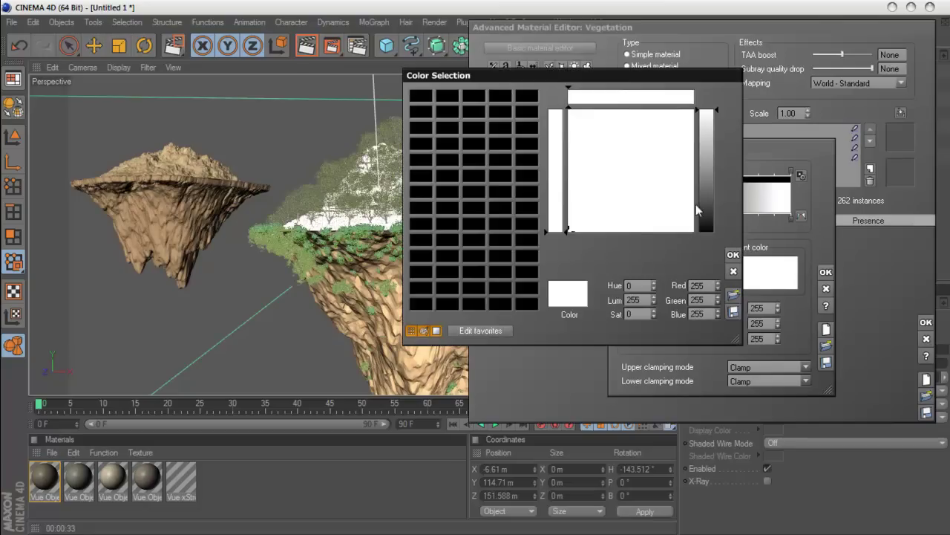
drag(616, 98, 601, 98)
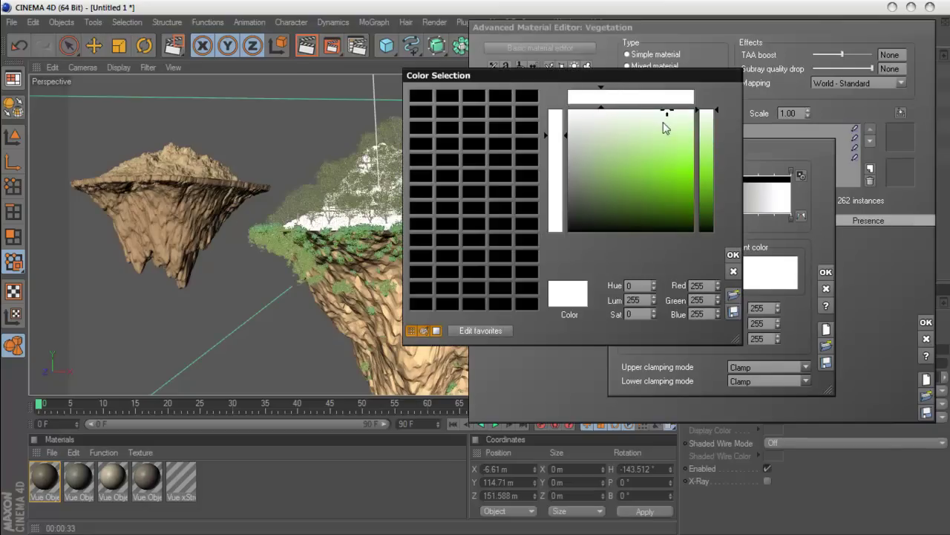
drag(711, 120, 713, 206)
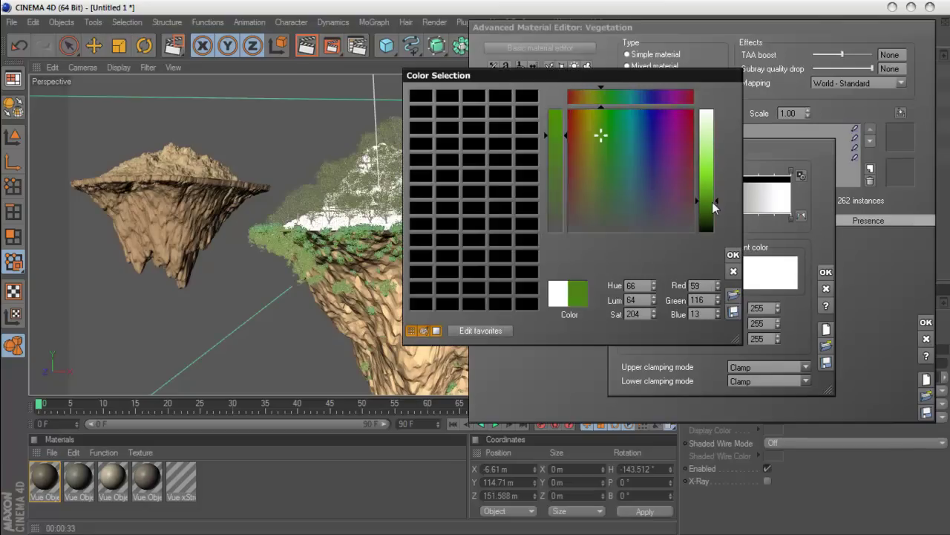
drag(599, 133, 593, 134)
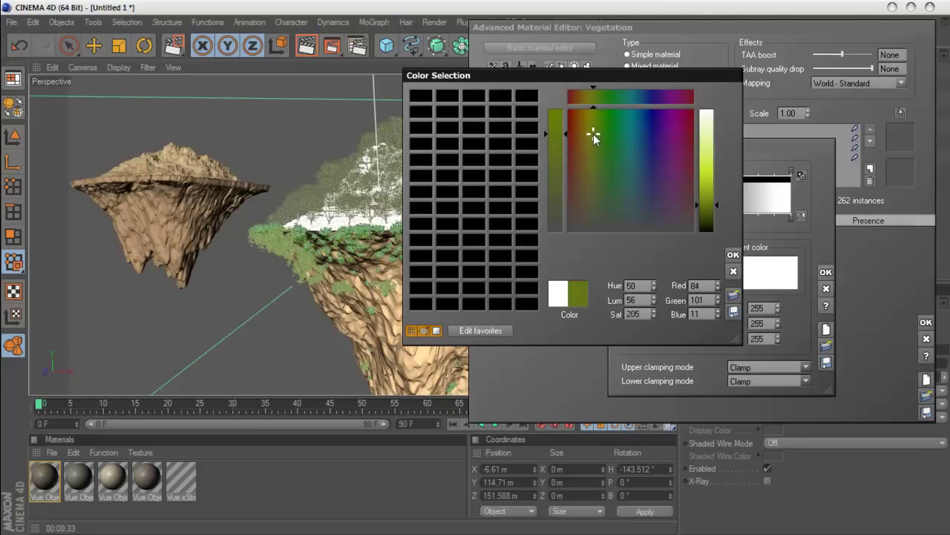
click(732, 255)
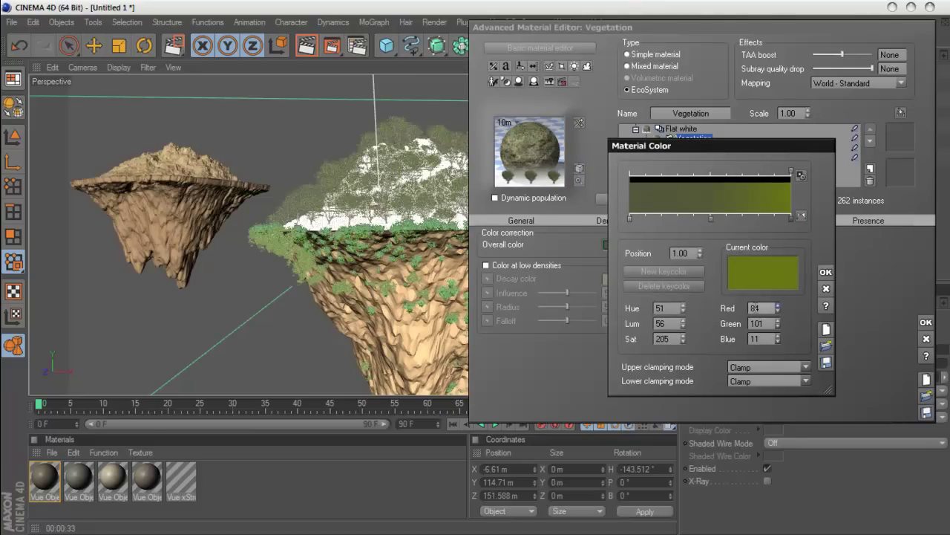
click(825, 272)
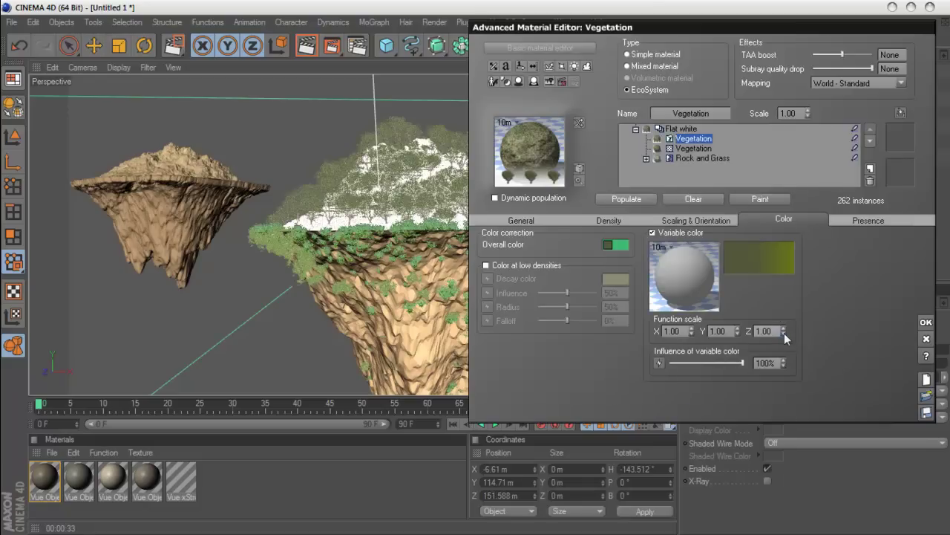
Enable colour at low densities and repopulate, leaving 144 larger Rural Maple Trees on the island
click(504, 268)
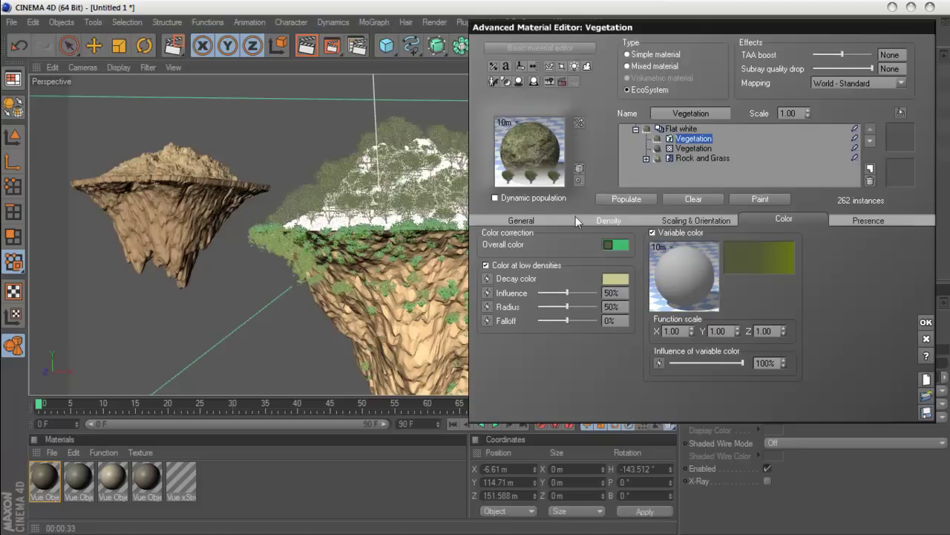
click(530, 219)
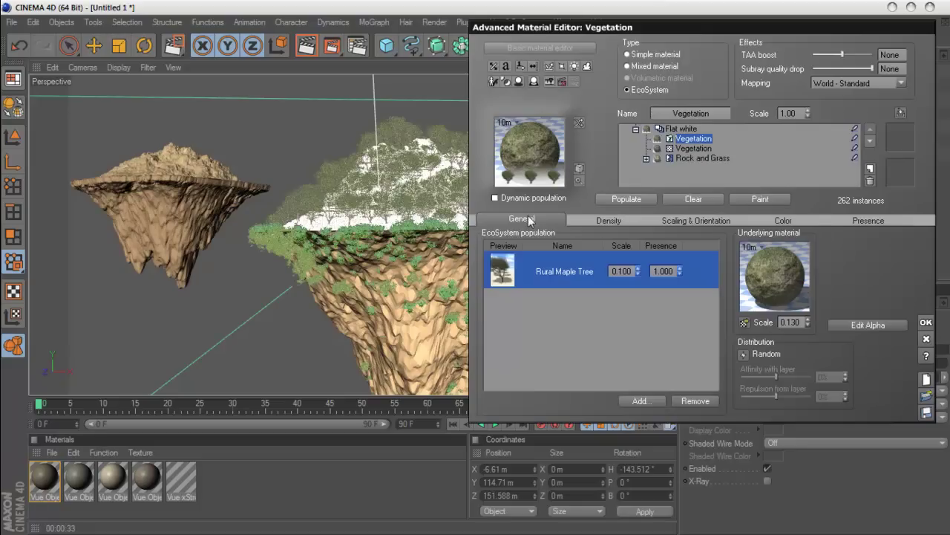
click(625, 199)
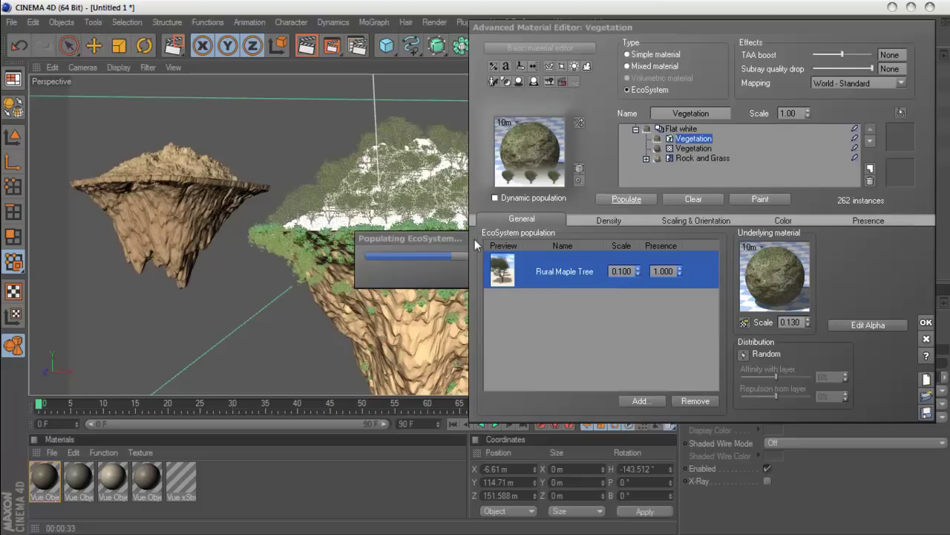
mouse_move(573, 33)
mouse_down()
mouse_move(718, 125)
mouse_move(729, 98)
mouse_move(765, 98)
mouse_up()
mouse_move(332, 45)
mouse_down()
mouse_move(768, 106)
mouse_move(279, 78)
mouse_up()
Close the material editor and render a region around the island
click(627, 366)
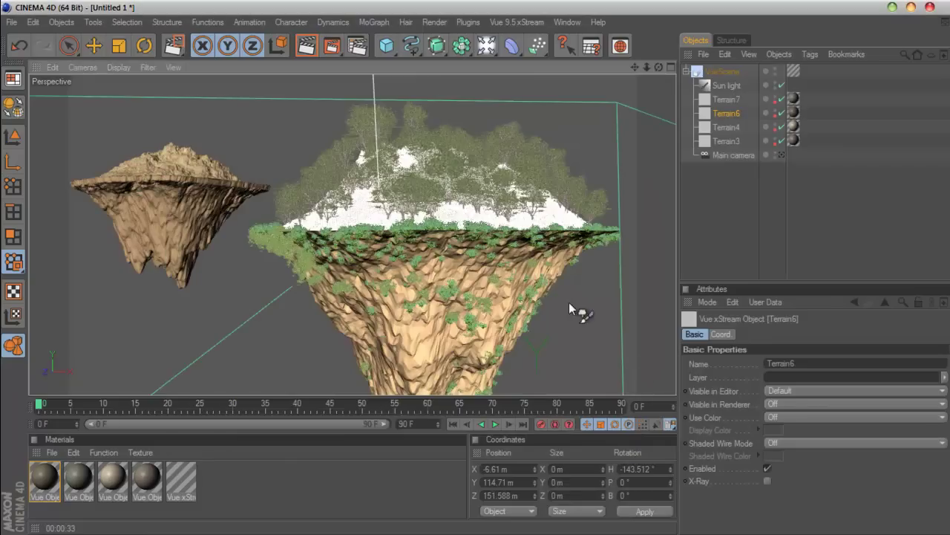
key(e)
drag(609, 105, 261, 254)
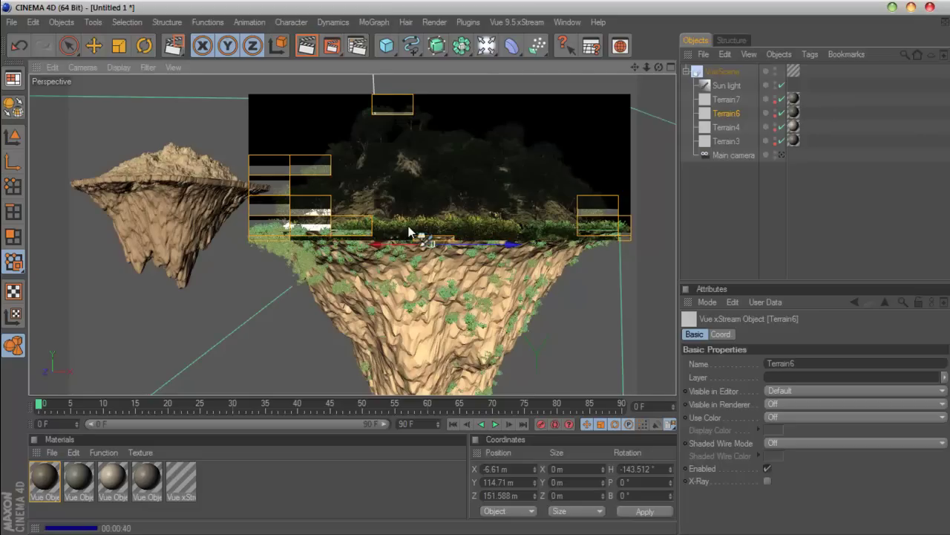
Reopen the Vegetation material, set overall density to 97%, and repopulate to 523 instances
click(510, 23)
mouse_move(516, 69)
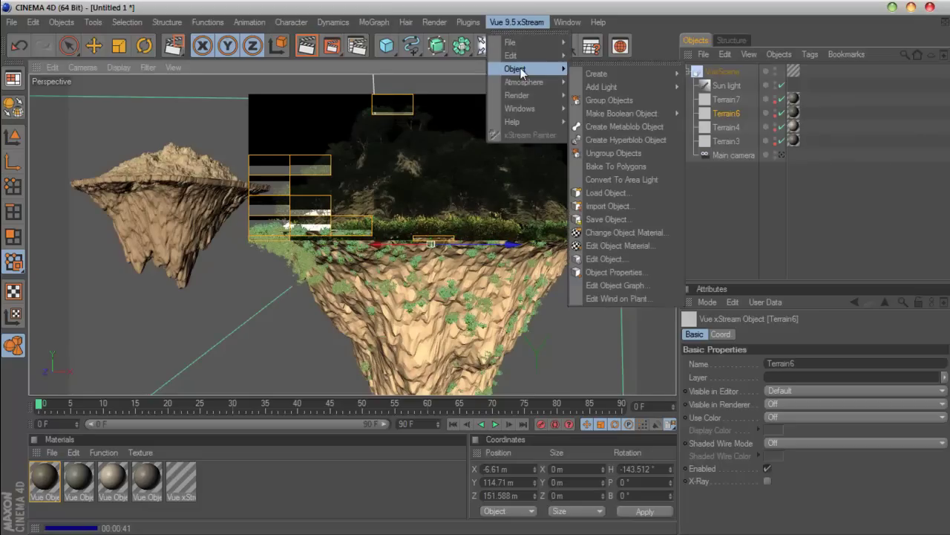
click(609, 247)
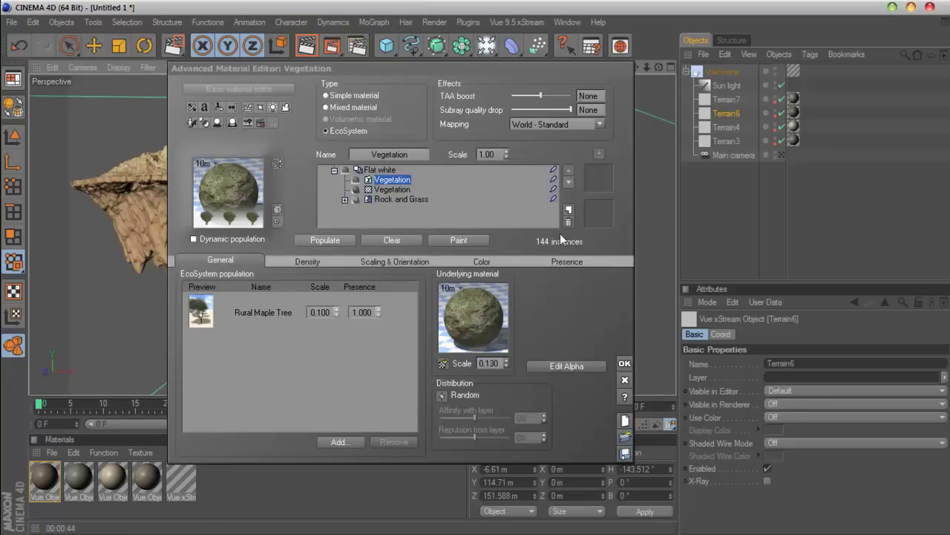
click(308, 261)
drag(298, 291, 315, 291)
click(337, 239)
drag(364, 72, 733, 37)
click(676, 203)
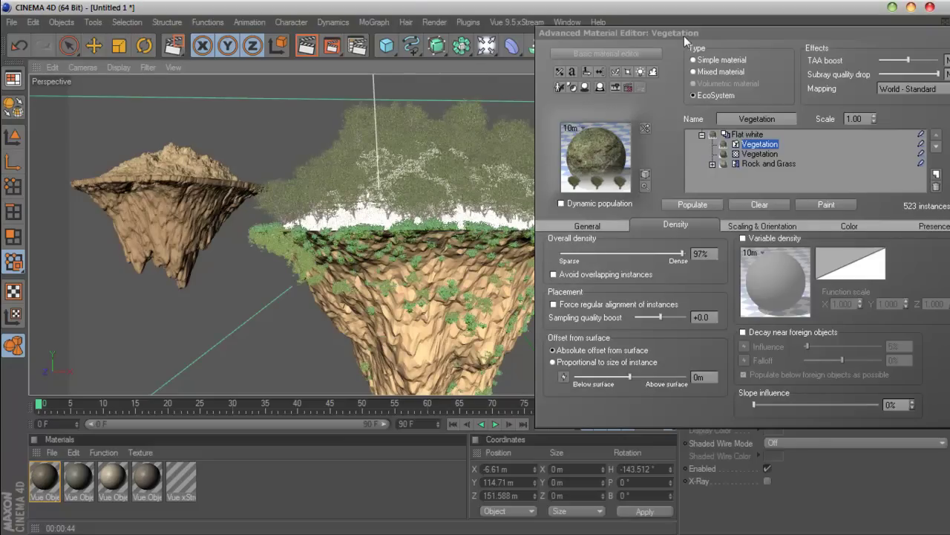
drag(684, 35, 586, 23)
Add Alder - Autumn from the Trees species browser to the Vegetation population
click(517, 211)
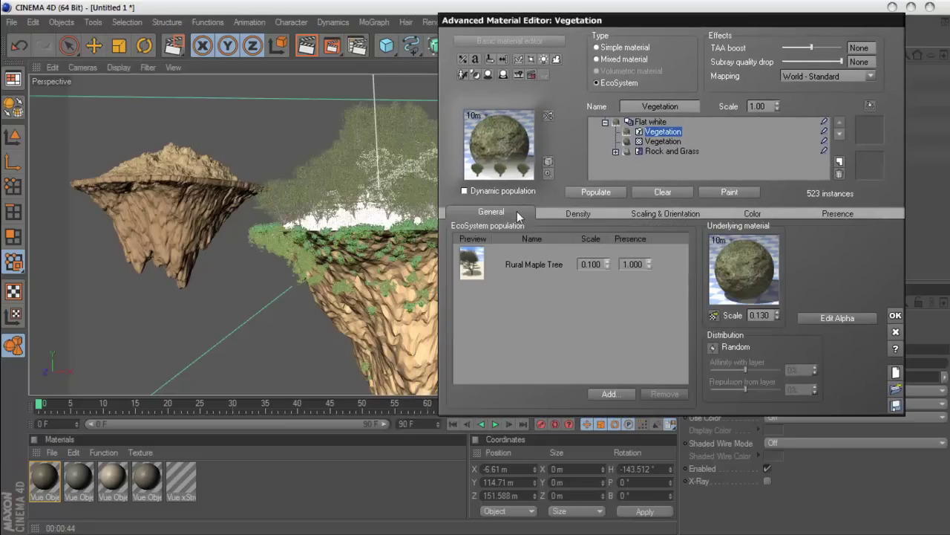
click(608, 395)
click(634, 409)
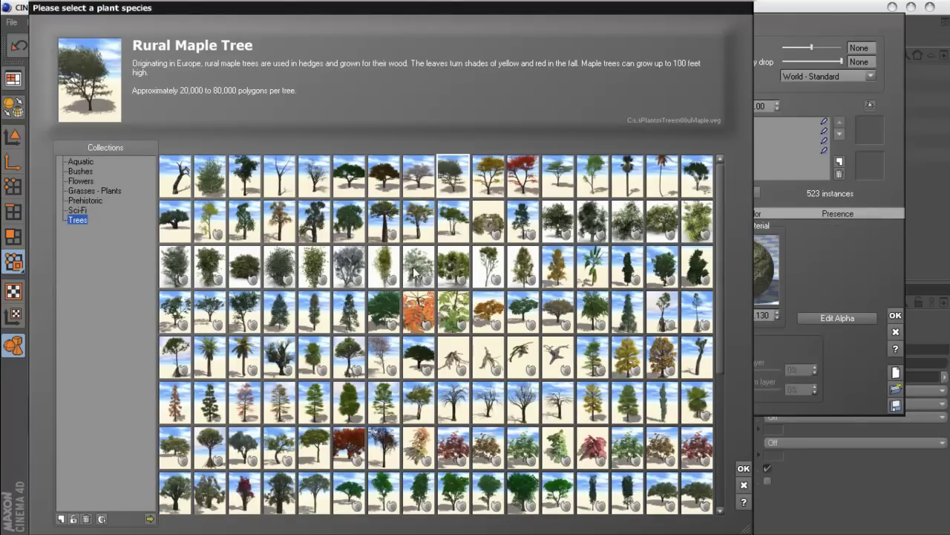
click(451, 227)
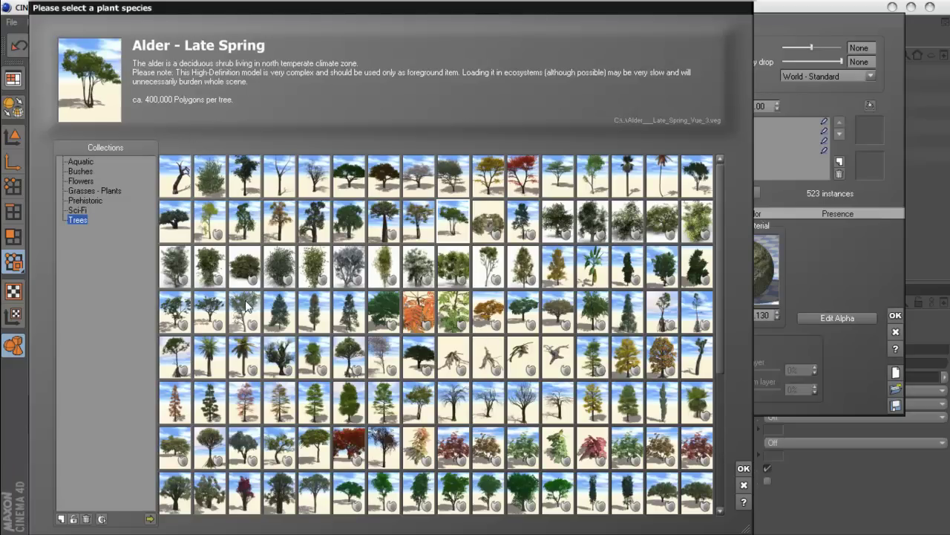
click(422, 225)
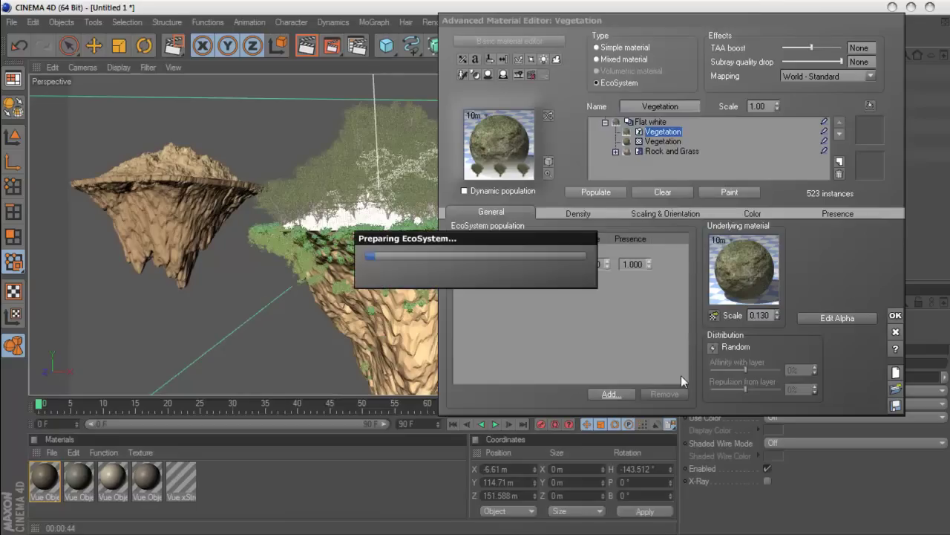
click(744, 468)
Repopulate the island with maple and alder trees, reaching 1009 instances
click(542, 306)
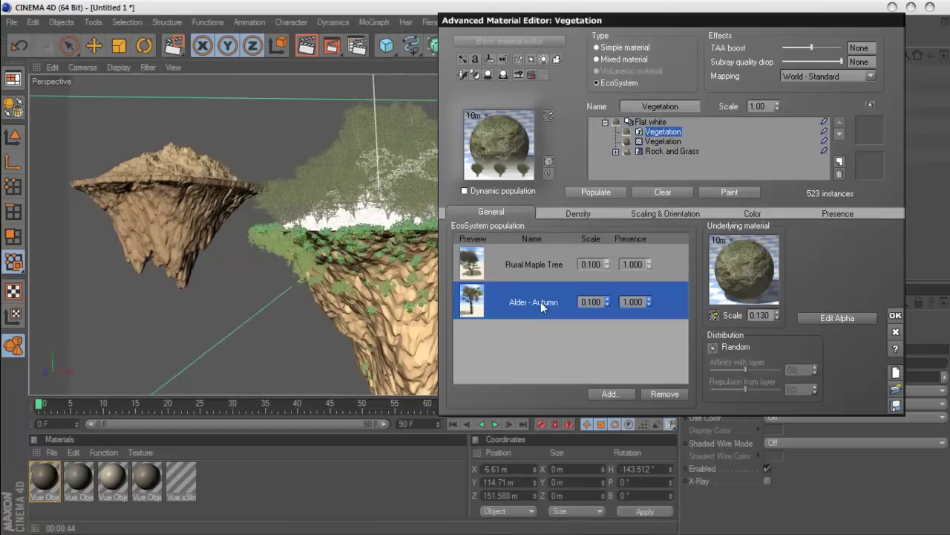
drag(583, 21, 632, 14)
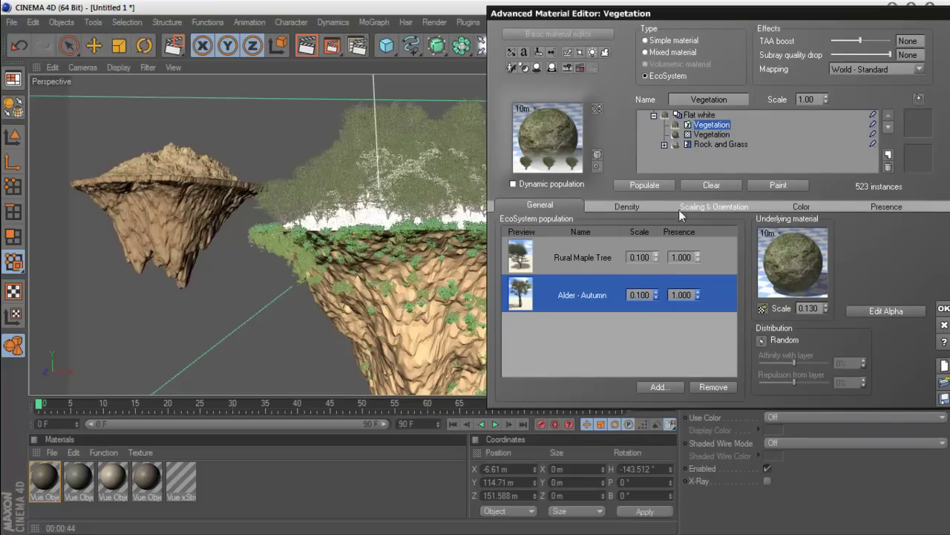
click(637, 184)
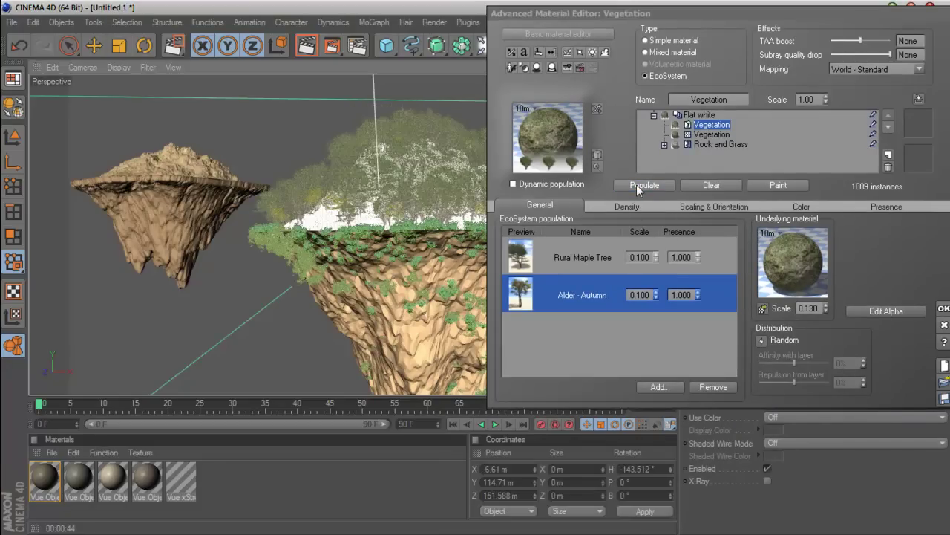
drag(600, 14, 669, 28)
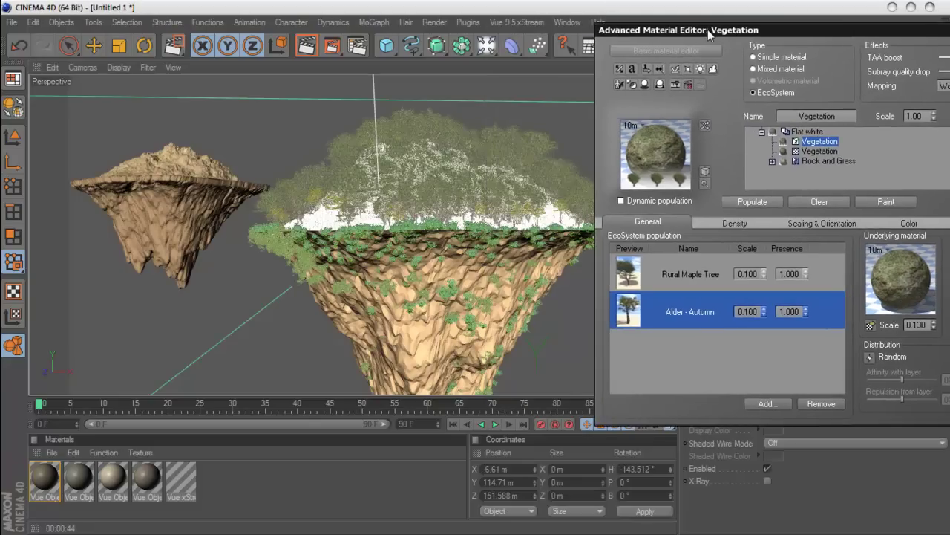
Raise the overall tree scaling to 5.628 on the Scaling & Orientation tab
click(679, 221)
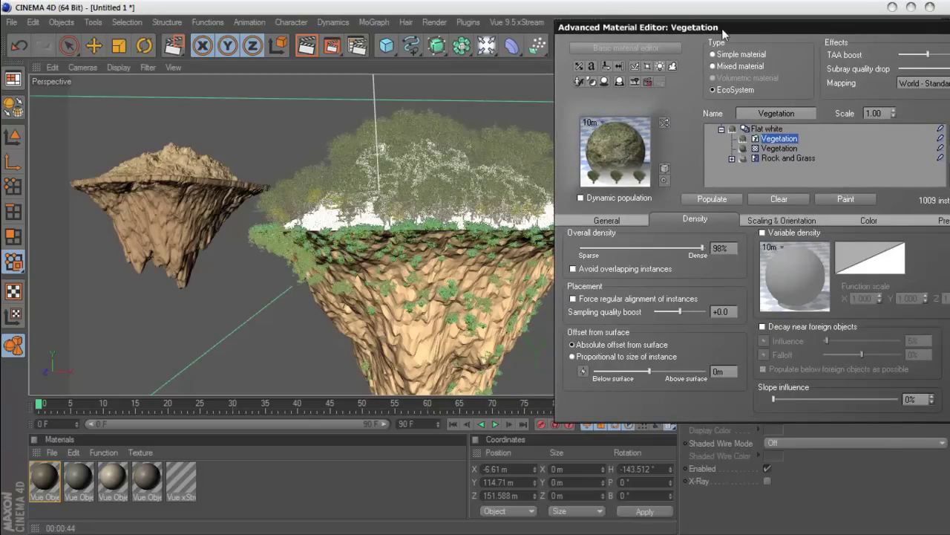
drag(726, 31, 607, 31)
click(639, 220)
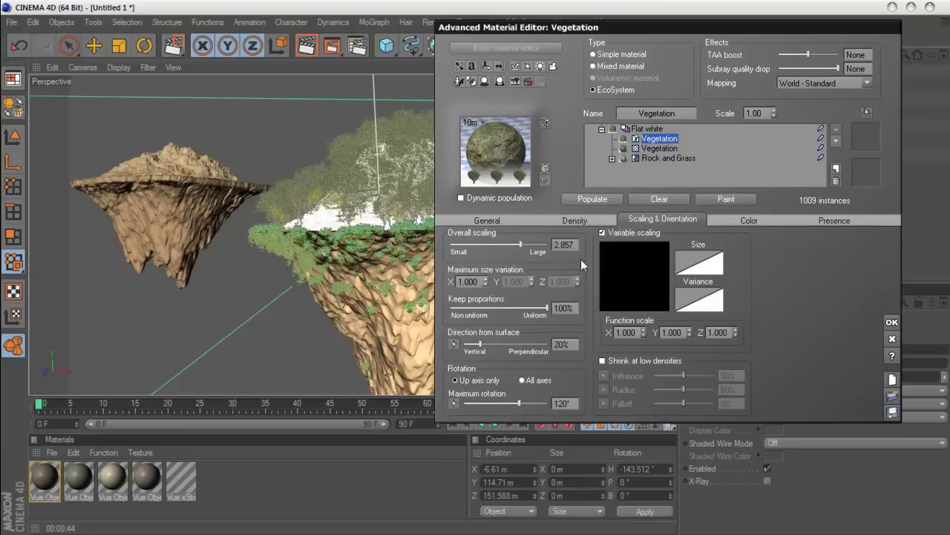
drag(516, 244, 534, 244)
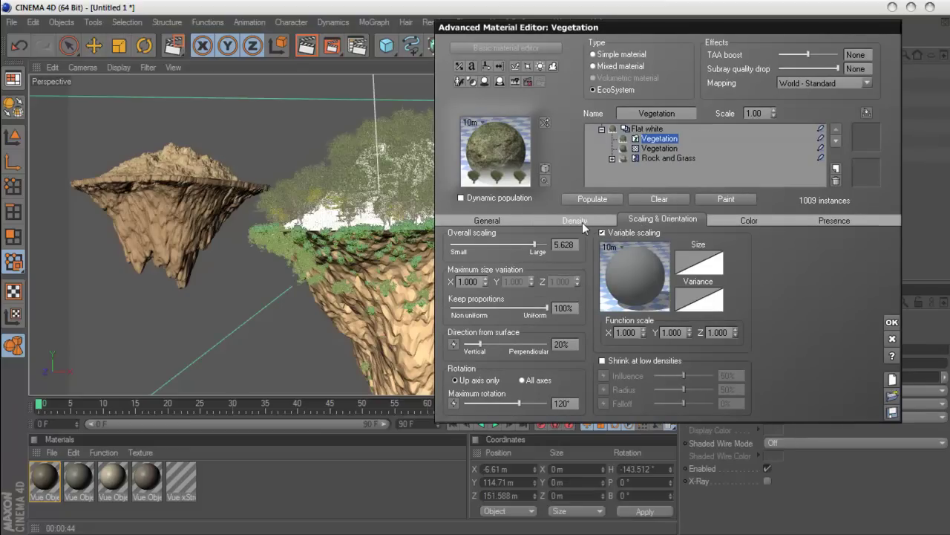
click(502, 220)
click(548, 219)
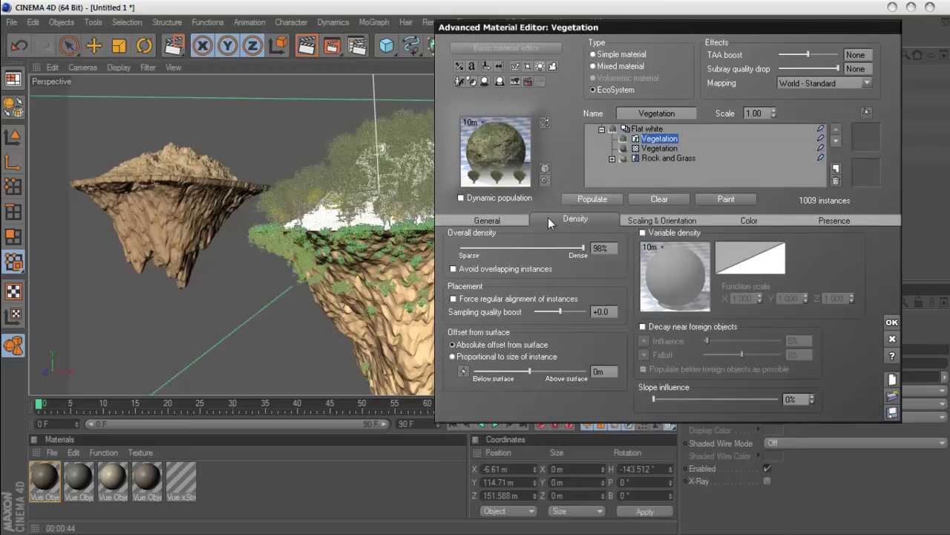
Raise the lower Vegetation layer's Alpha boost from -50% to -17%
click(487, 222)
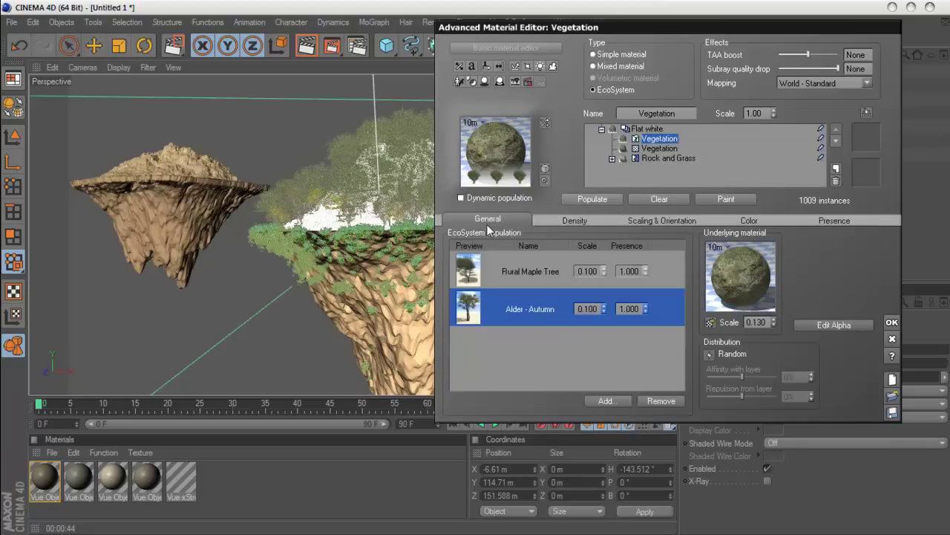
click(645, 149)
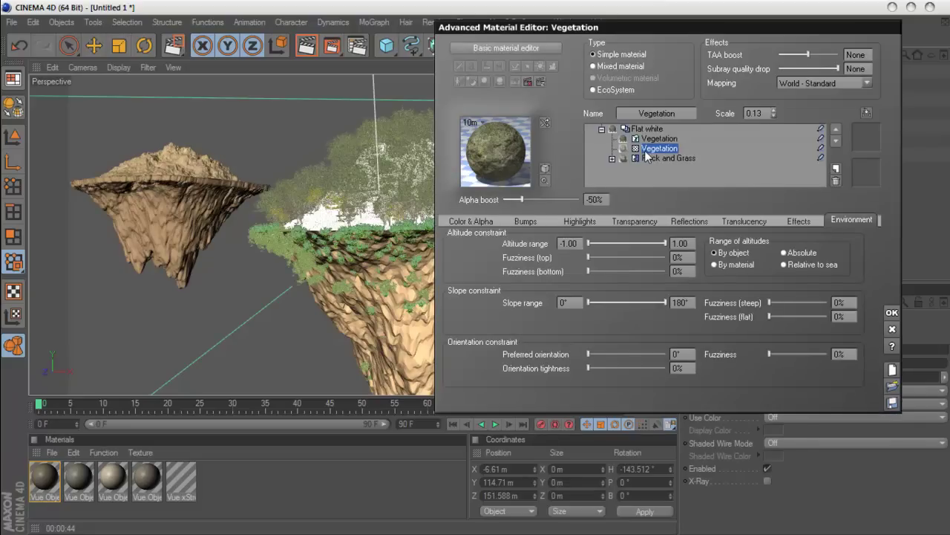
click(477, 221)
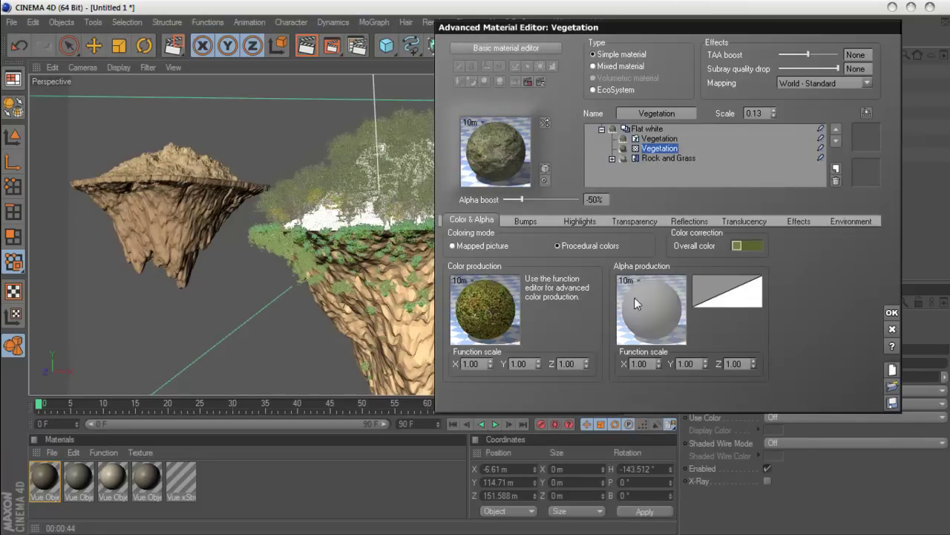
click(530, 223)
click(470, 224)
right_click(632, 308)
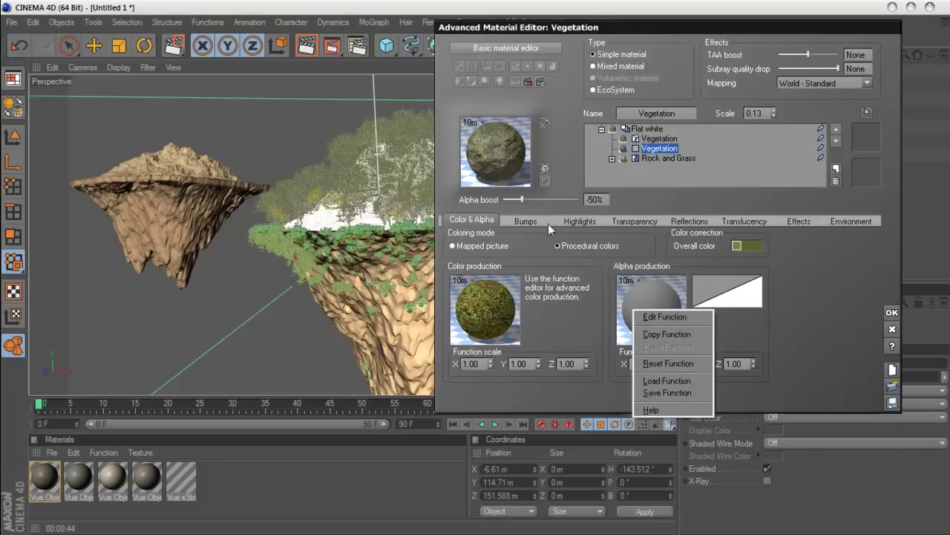
drag(522, 199, 531, 199)
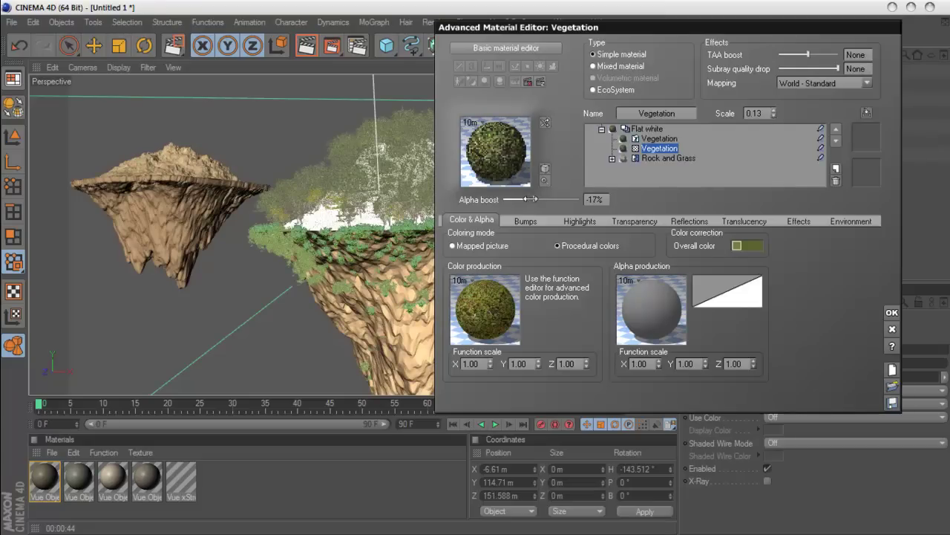
click(658, 139)
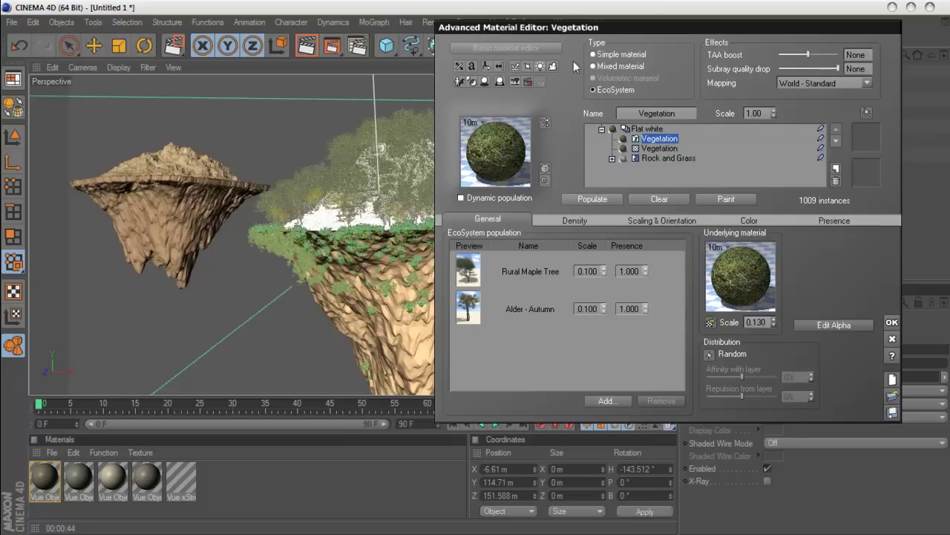
Raise the sampling quality boost to +1.5 and repopulate the island
drag(572, 27, 619, 22)
click(638, 195)
mouse_move(571, 23)
mouse_down()
mouse_move(610, 283)
mouse_move(564, 119)
mouse_move(528, 56)
mouse_up()
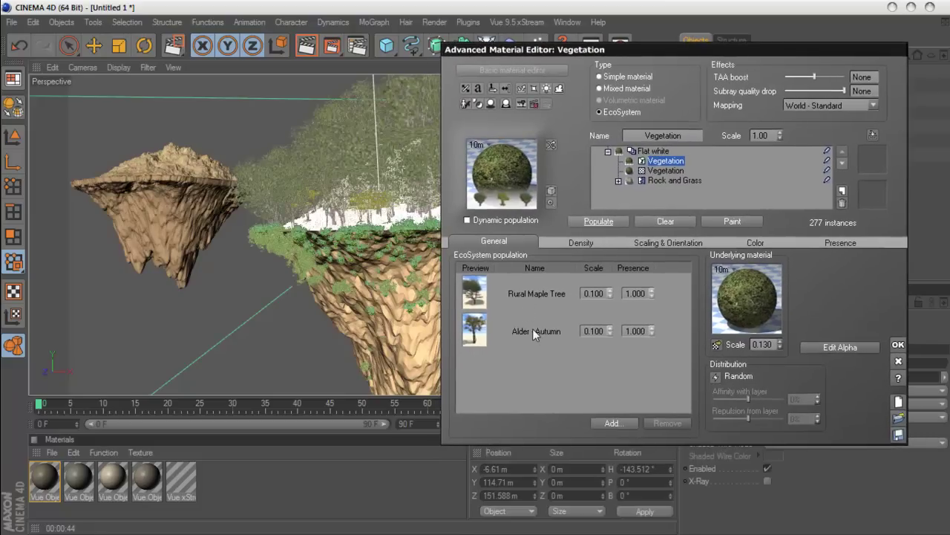
click(532, 329)
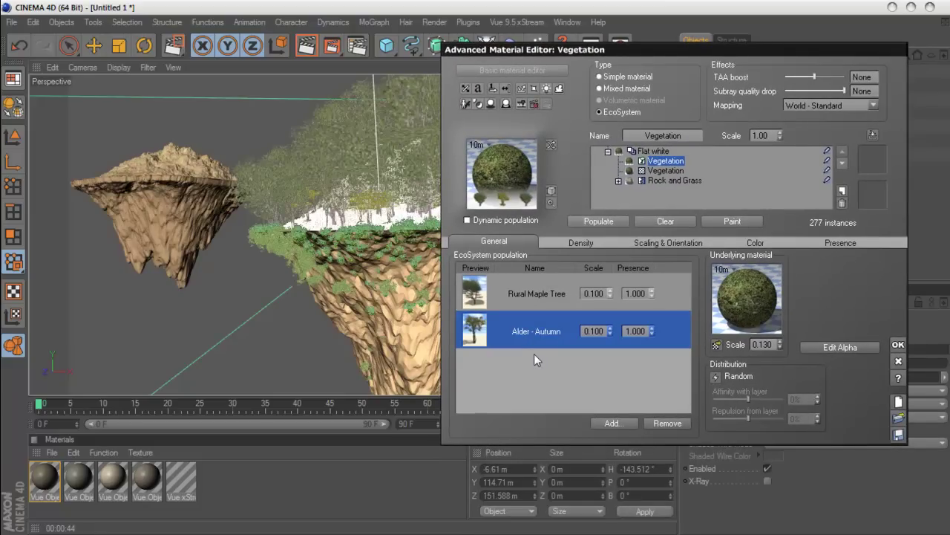
click(571, 247)
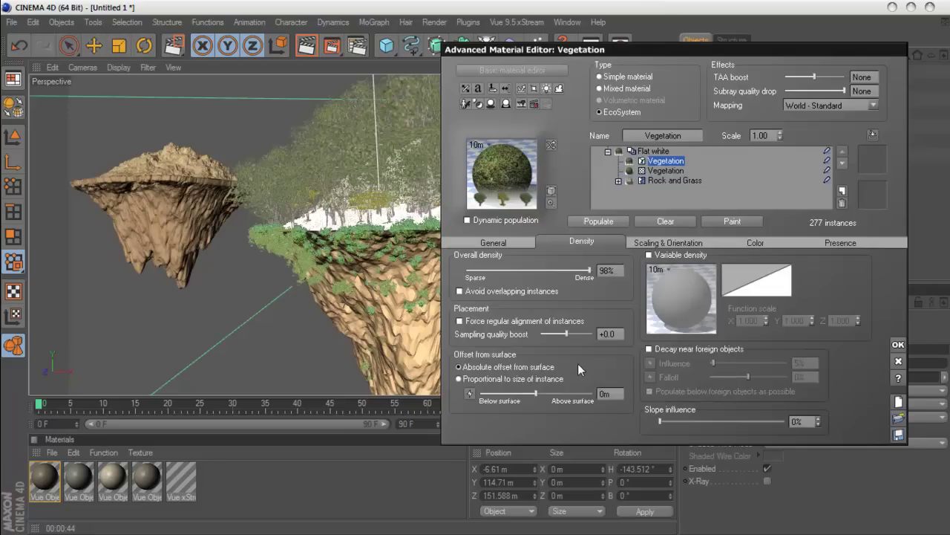
drag(564, 337, 574, 336)
click(605, 221)
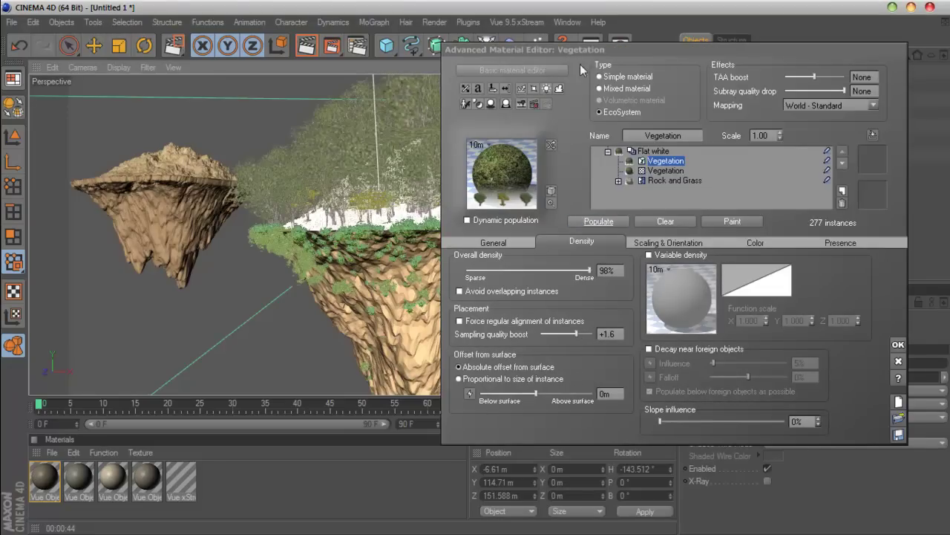
Lower the overall tree scaling and repopulate with the smaller trees
drag(577, 50, 587, 126)
click(677, 318)
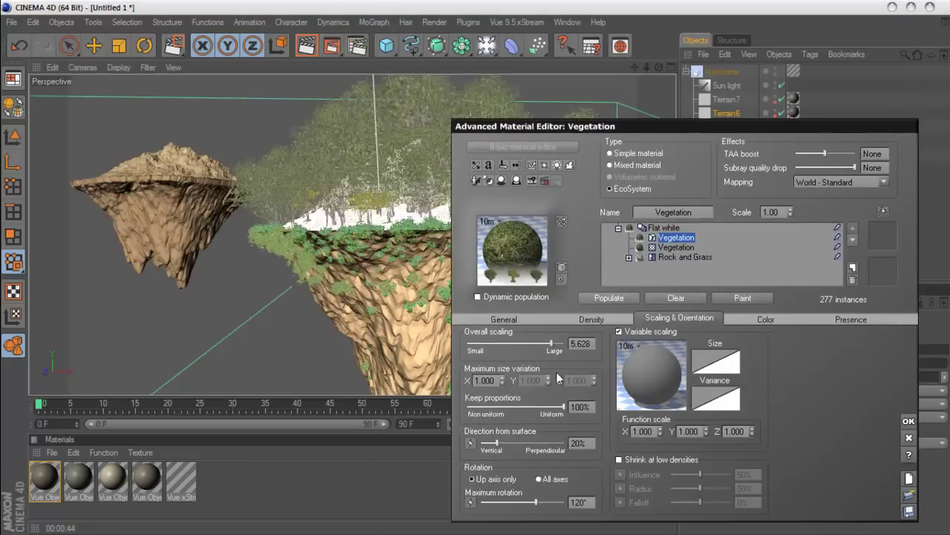
drag(545, 343, 540, 343)
click(600, 300)
Set altitude fuzziness to 11% top and 14% bottom, repopulate to 623 trees, and accept
mouse_move(604, 129)
mouse_down()
mouse_move(789, 191)
mouse_move(597, 77)
mouse_up()
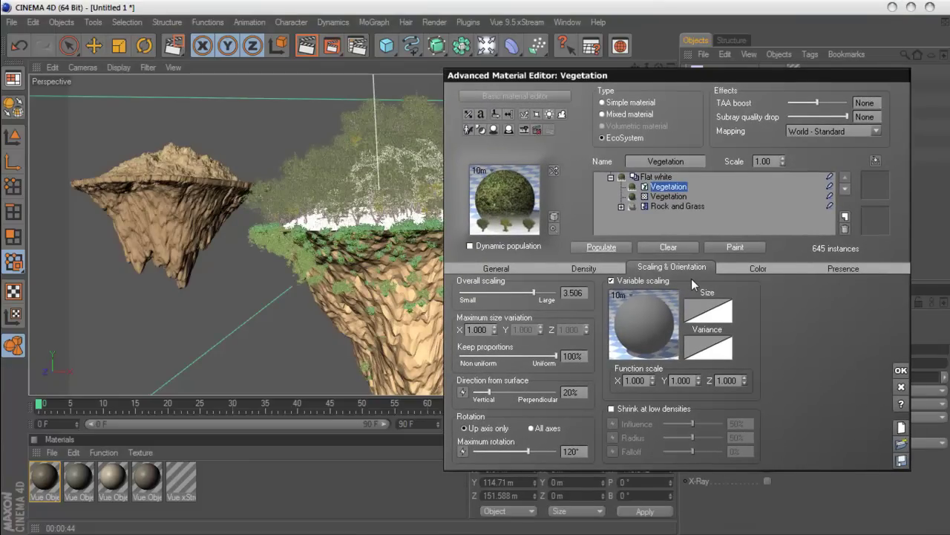
click(811, 270)
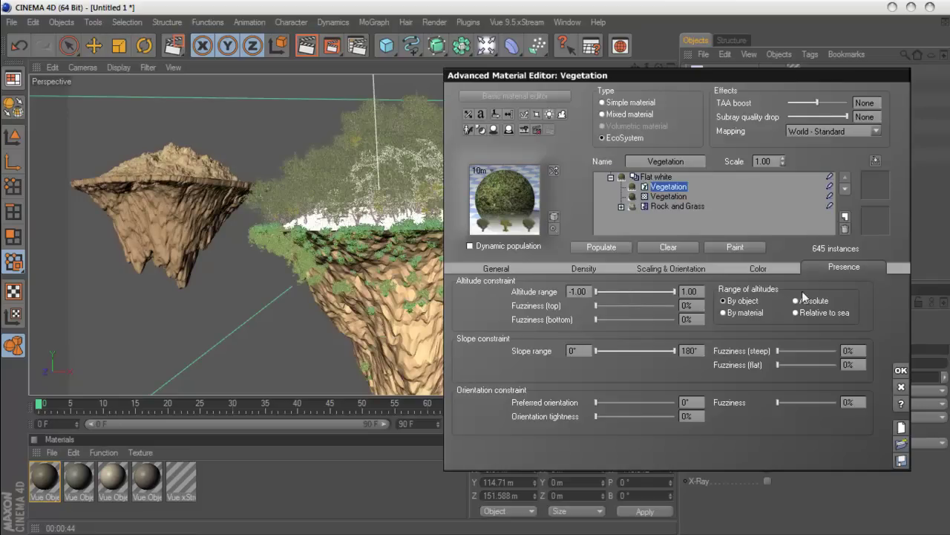
drag(607, 76, 682, 50)
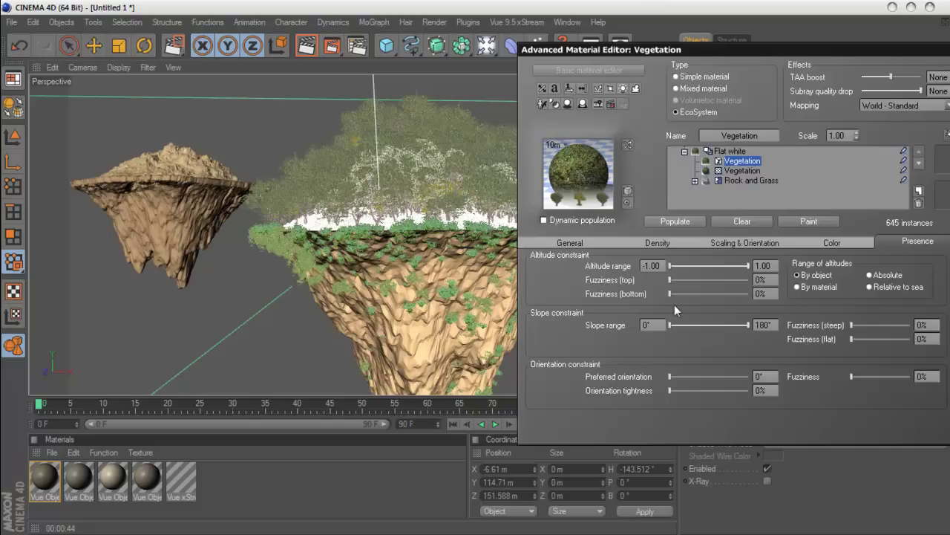
drag(671, 281, 681, 296)
click(677, 221)
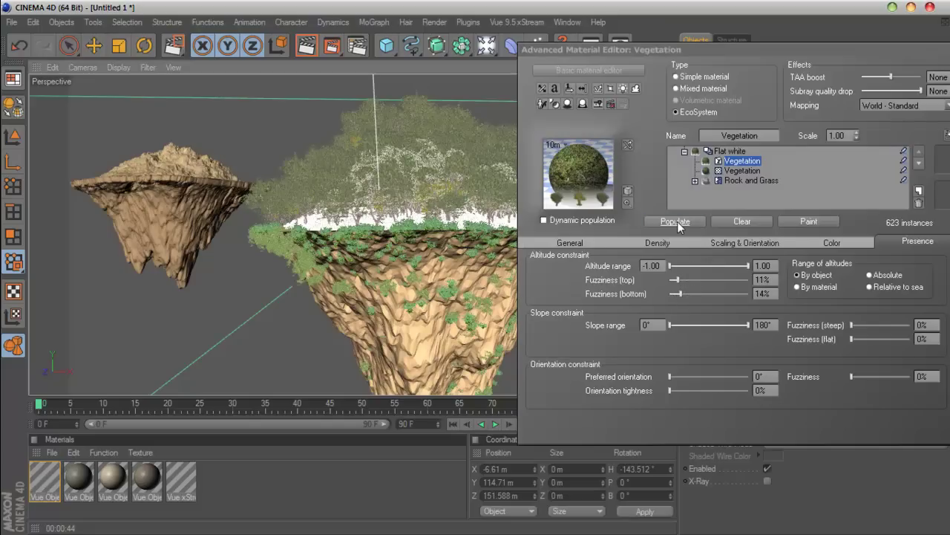
drag(663, 51, 474, 52)
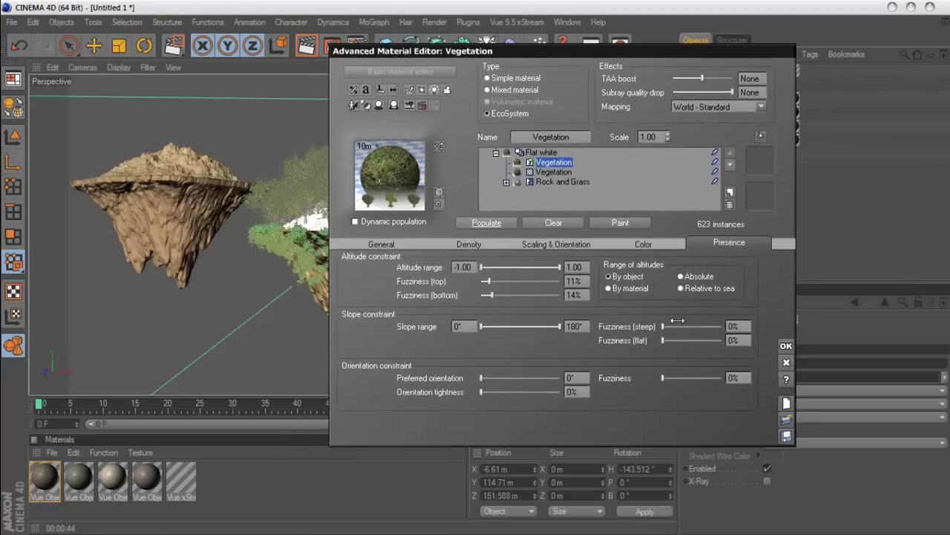
click(785, 346)
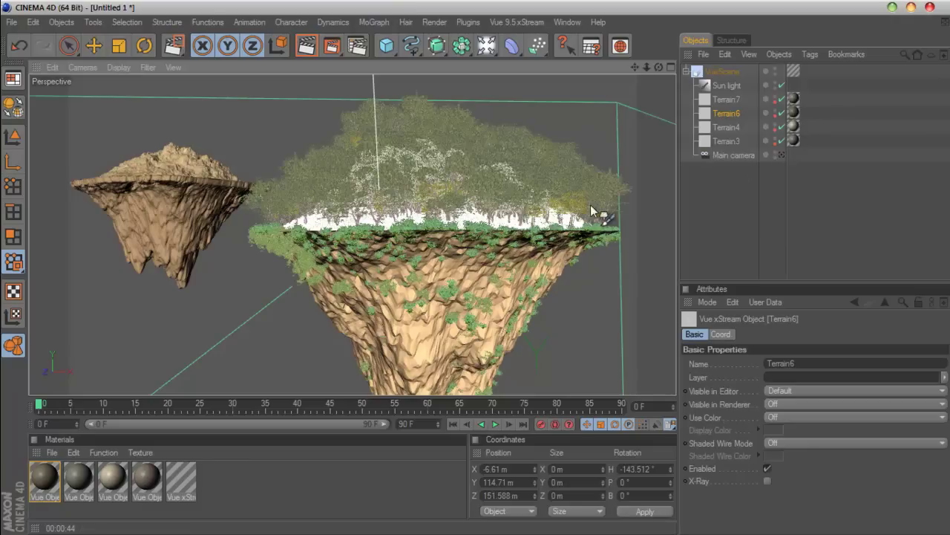
Orbit and zoom the Perspective view for a closer, higher look at the large island's canopy
drag(657, 67, 600, 230)
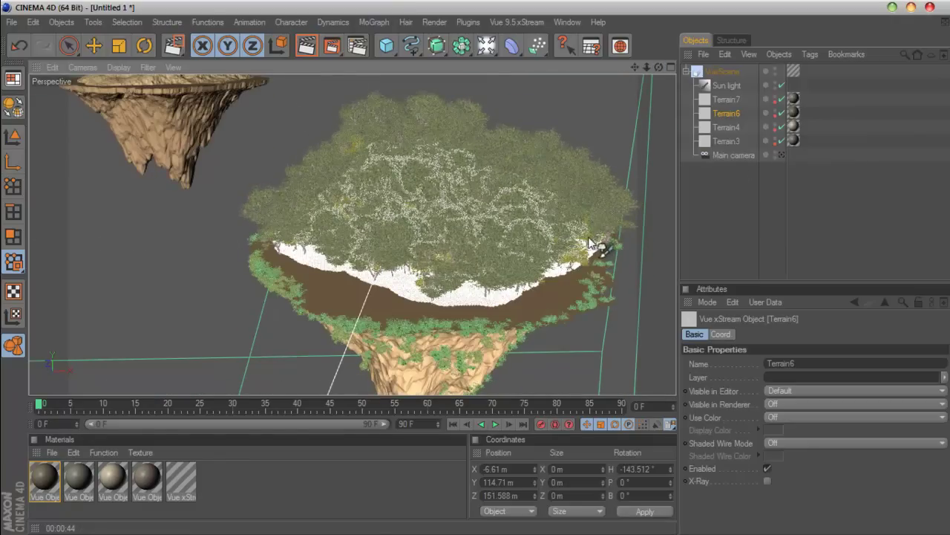
scroll(588, 245, up, 2)
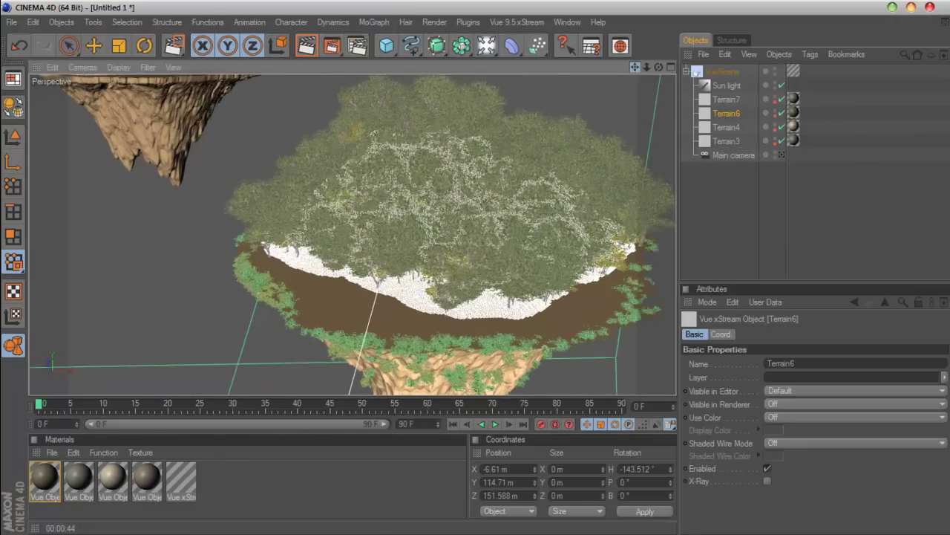
drag(636, 68, 631, 88)
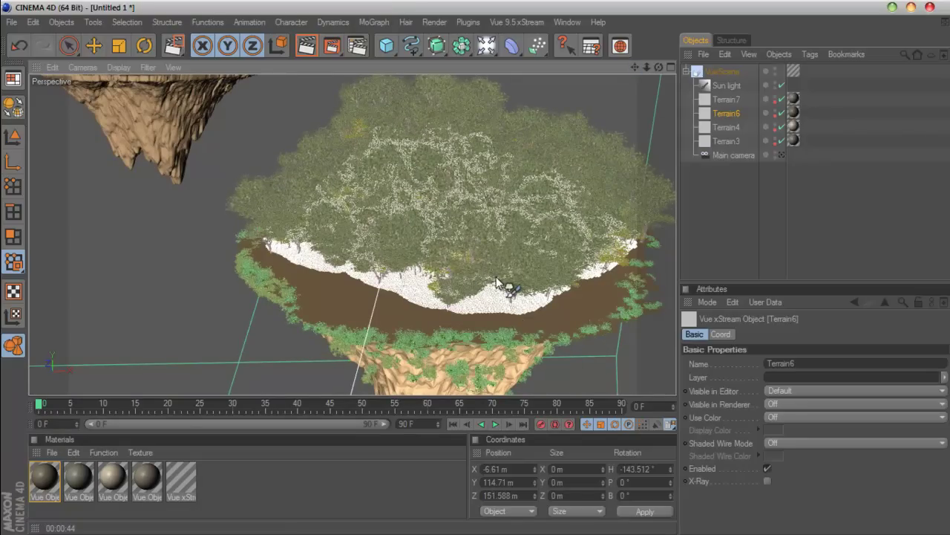
click(517, 22)
mouse_move(515, 68)
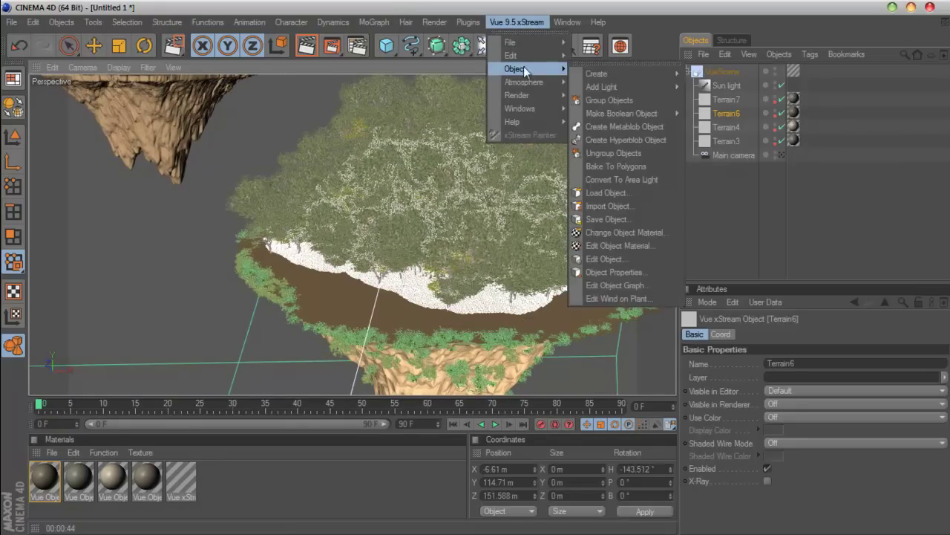
Open the Vue EcoSystem painter and begin adding a new plant species
click(592, 218)
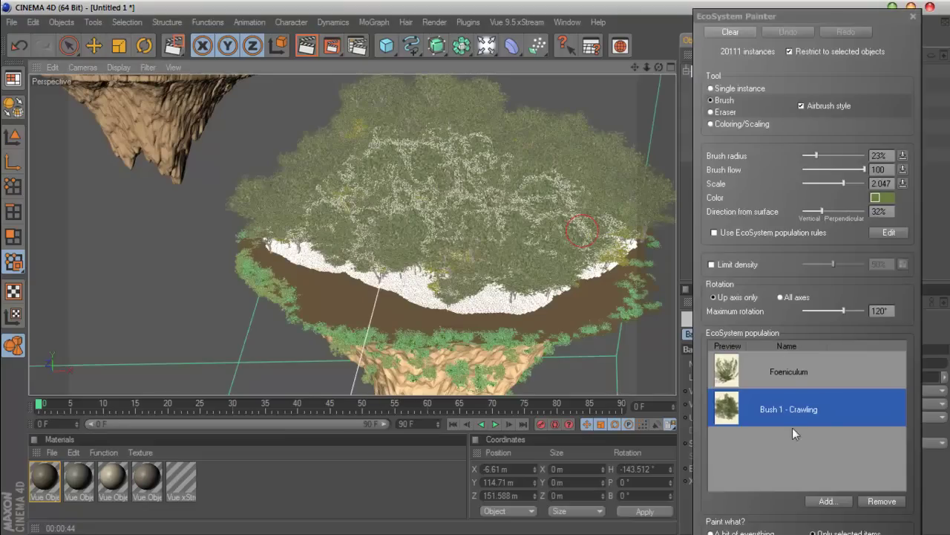
click(837, 507)
click(840, 481)
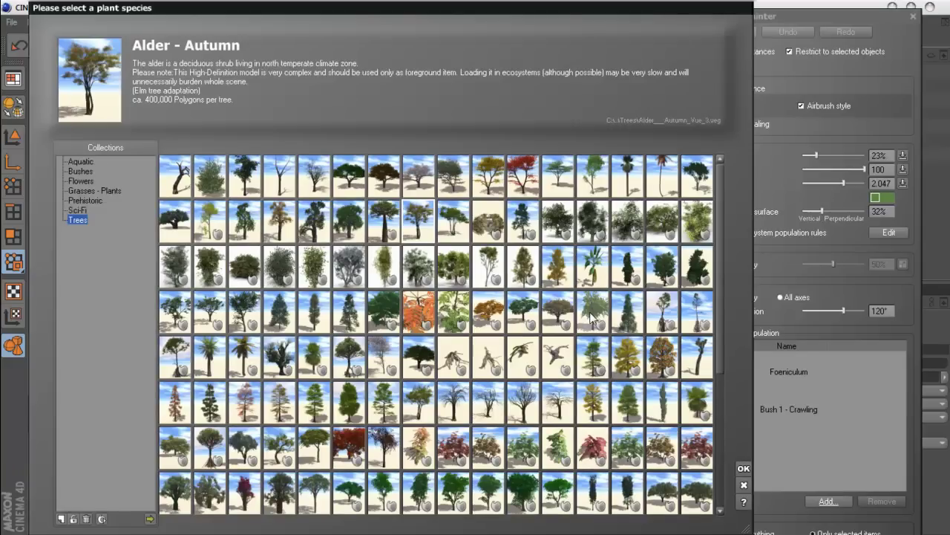
Browse the Trees collection and add Alder - Late Spring to the population
click(590, 187)
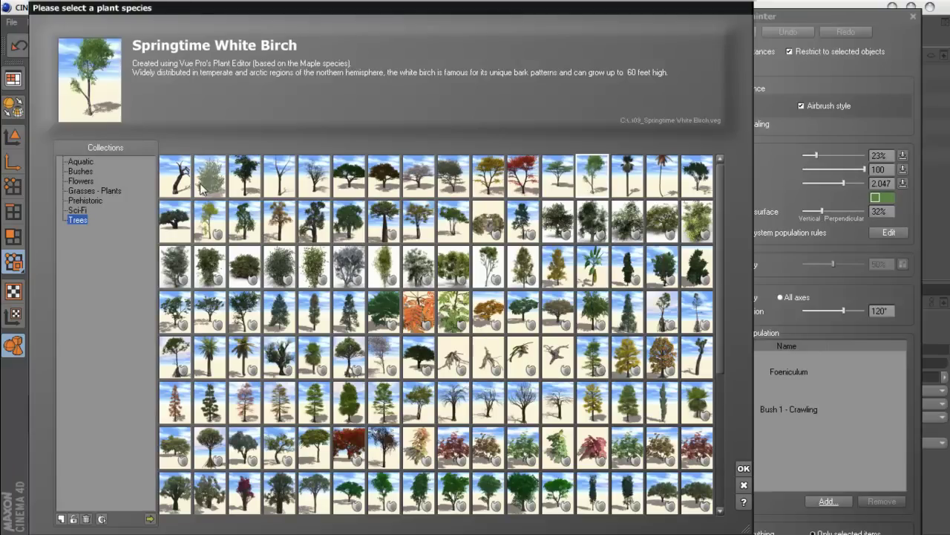
click(241, 185)
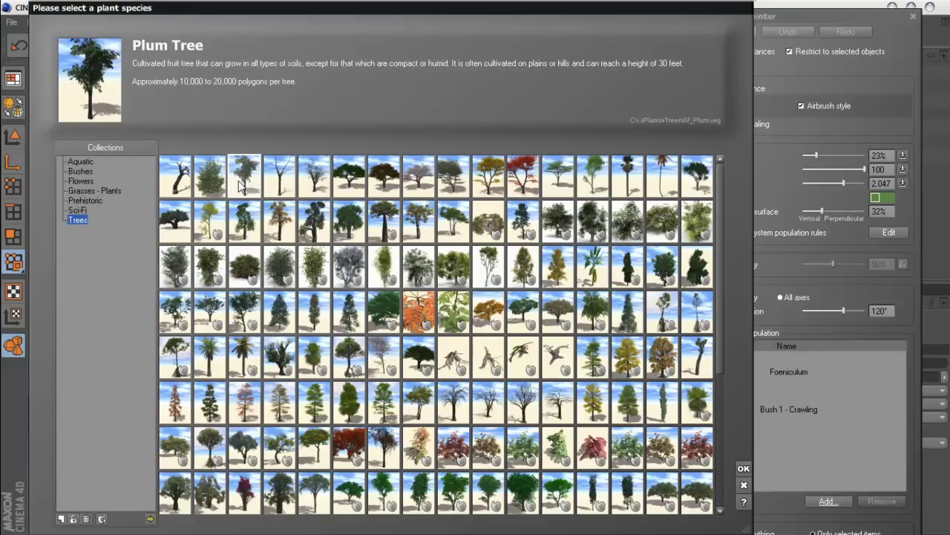
click(348, 186)
click(380, 189)
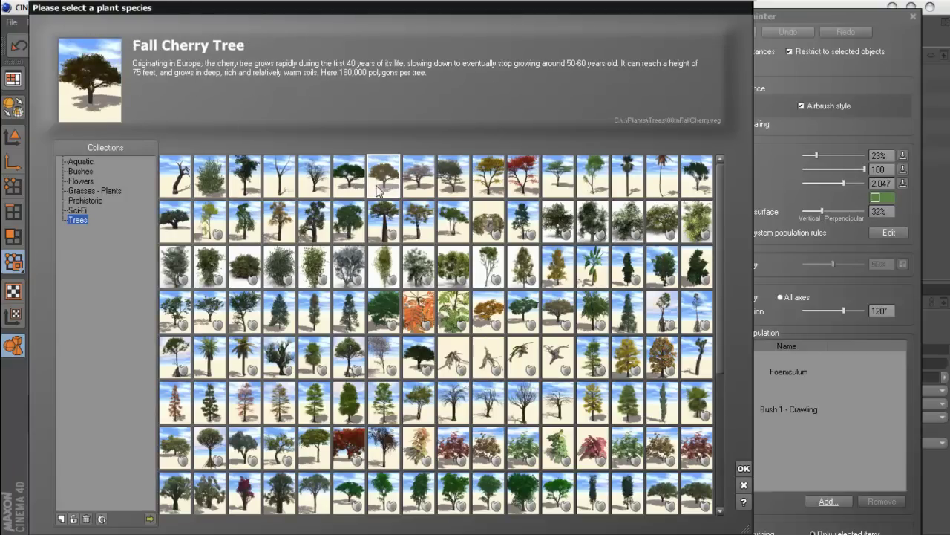
click(412, 195)
click(444, 191)
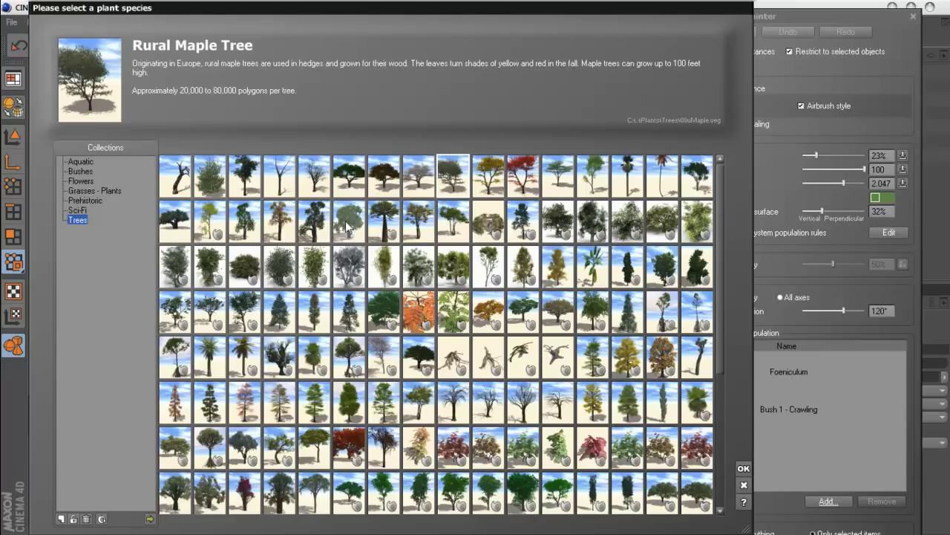
click(379, 186)
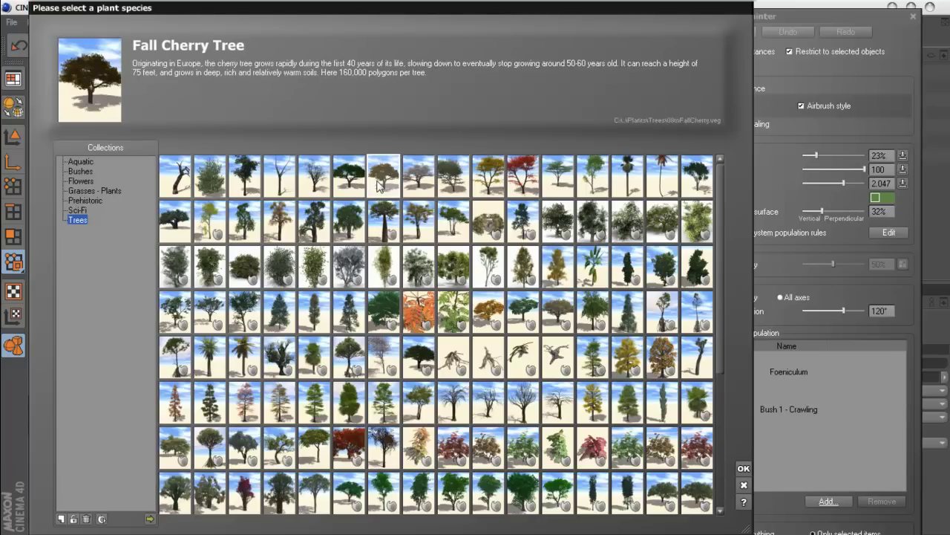
click(356, 185)
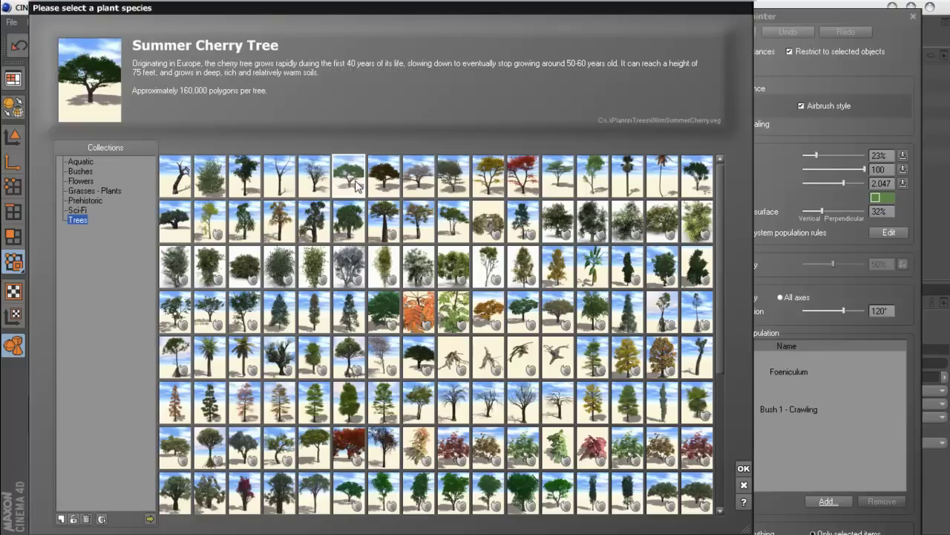
click(459, 225)
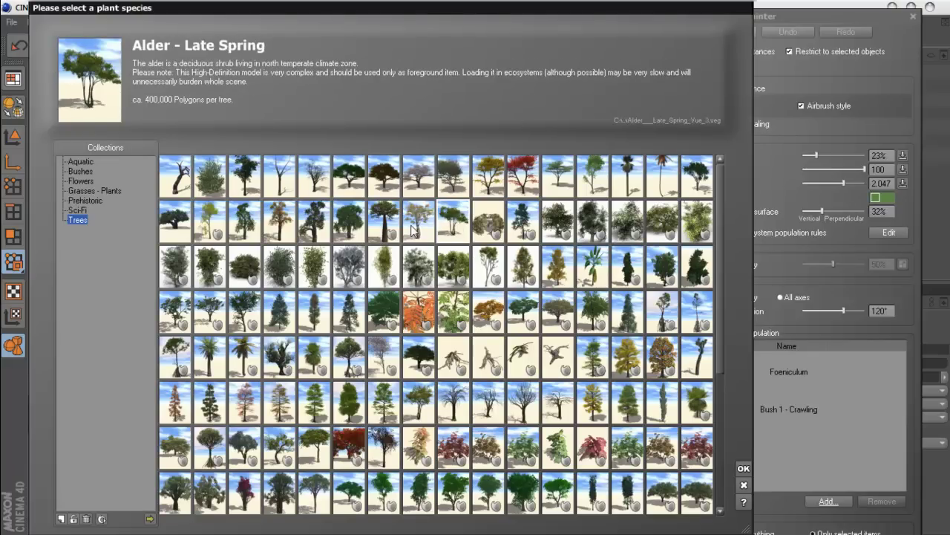
click(743, 469)
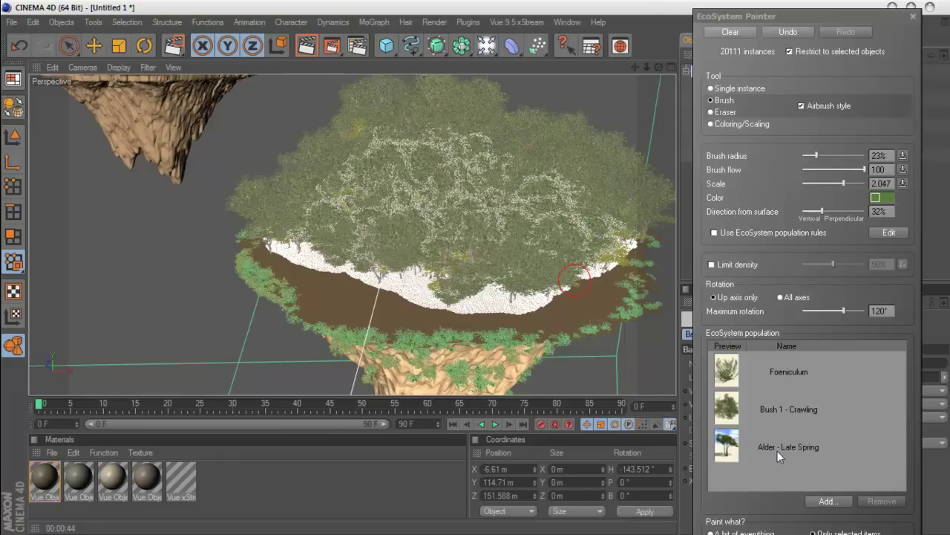
Paint Alder - Late Spring trees across the island canopy to 23035 instances, then close the painter
click(789, 453)
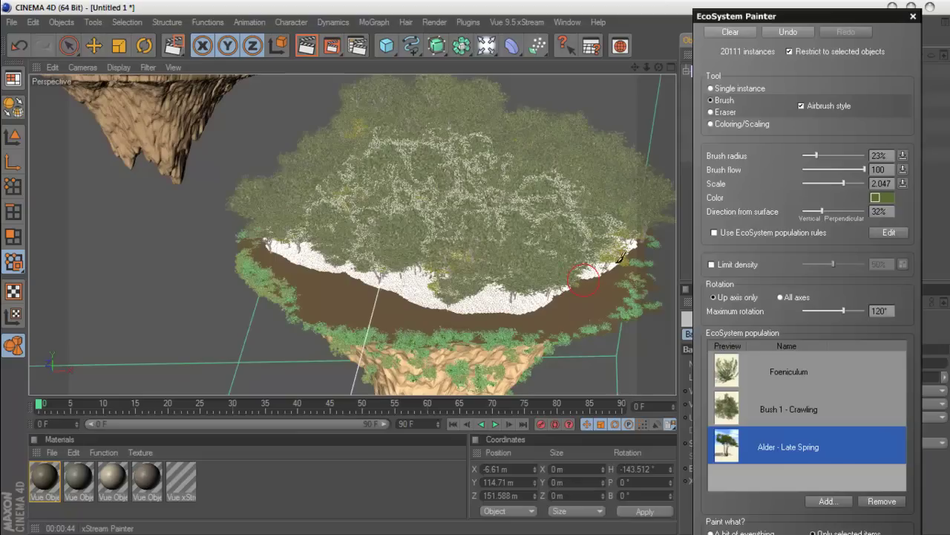
mouse_move(594, 269)
mouse_down()
mouse_move(514, 293)
mouse_move(372, 190)
mouse_move(527, 264)
mouse_up()
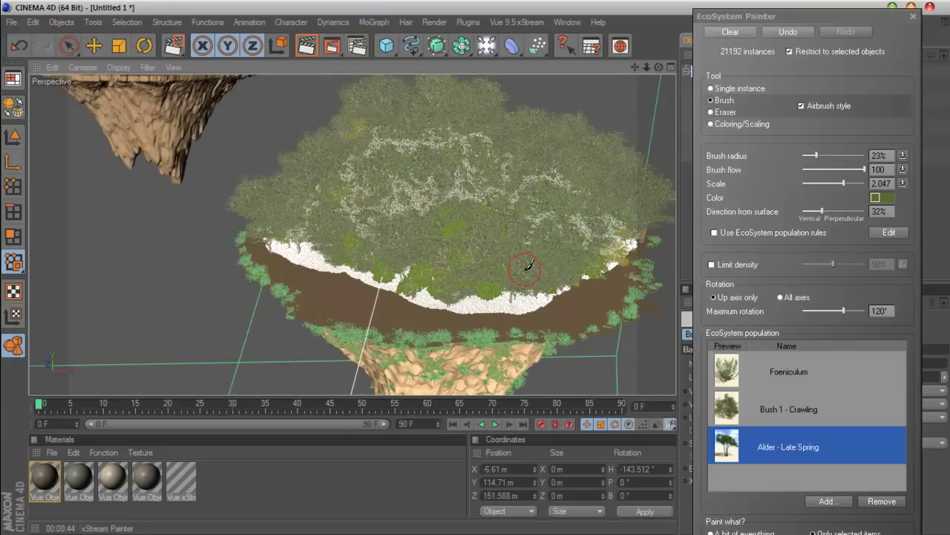
mouse_move(528, 263)
mouse_down()
mouse_move(498, 303)
mouse_move(296, 251)
mouse_move(596, 167)
mouse_up()
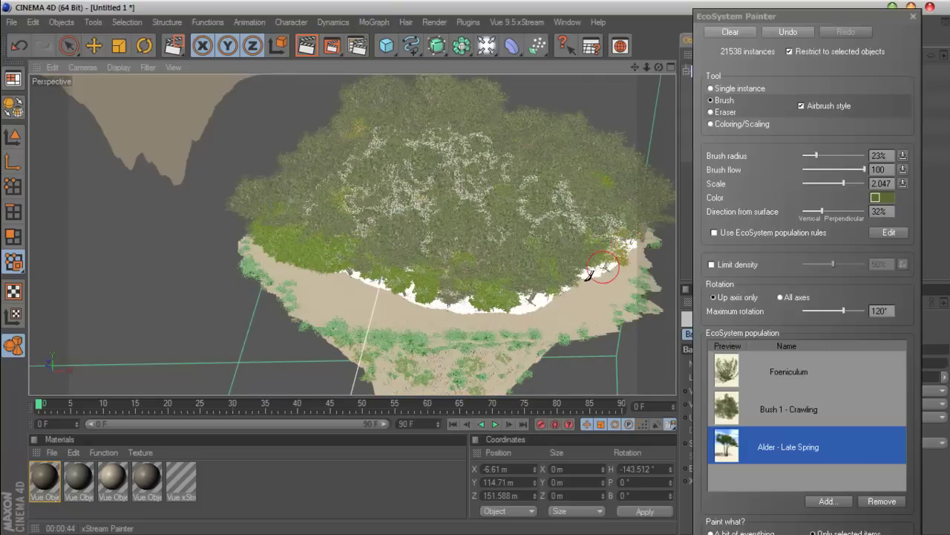
mouse_move(572, 287)
mouse_down()
mouse_move(438, 299)
mouse_move(553, 303)
mouse_up()
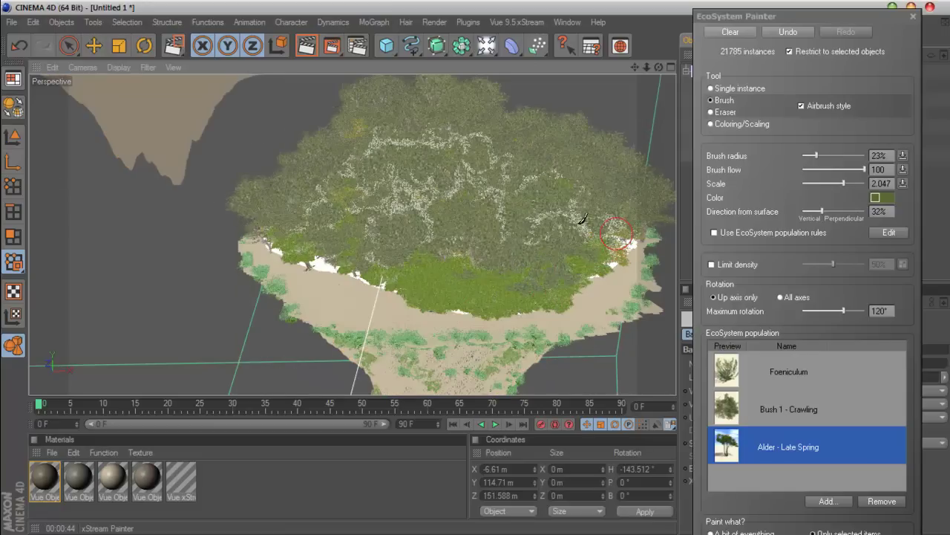
mouse_move(572, 222)
mouse_down()
mouse_move(562, 201)
mouse_move(502, 200)
mouse_move(446, 260)
mouse_move(455, 186)
mouse_move(419, 111)
mouse_move(365, 145)
mouse_move(390, 186)
mouse_move(308, 214)
mouse_move(583, 266)
mouse_move(594, 255)
mouse_up()
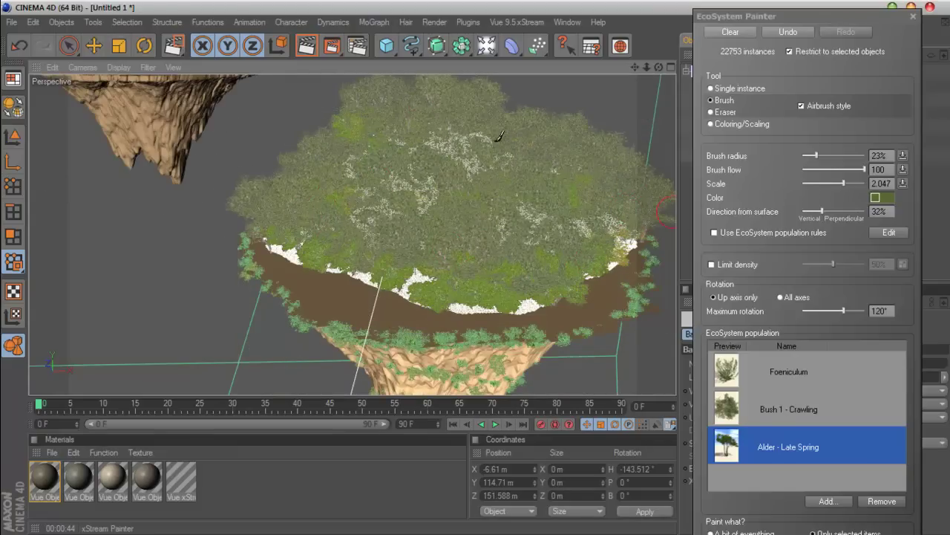
mouse_move(483, 142)
mouse_down()
mouse_move(451, 152)
mouse_move(540, 242)
mouse_up()
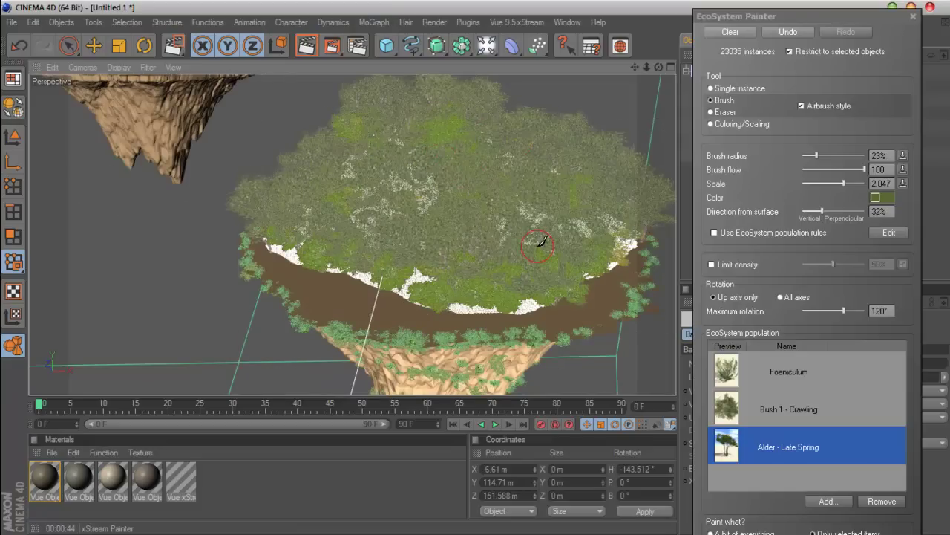
drag(332, 46, 563, 90)
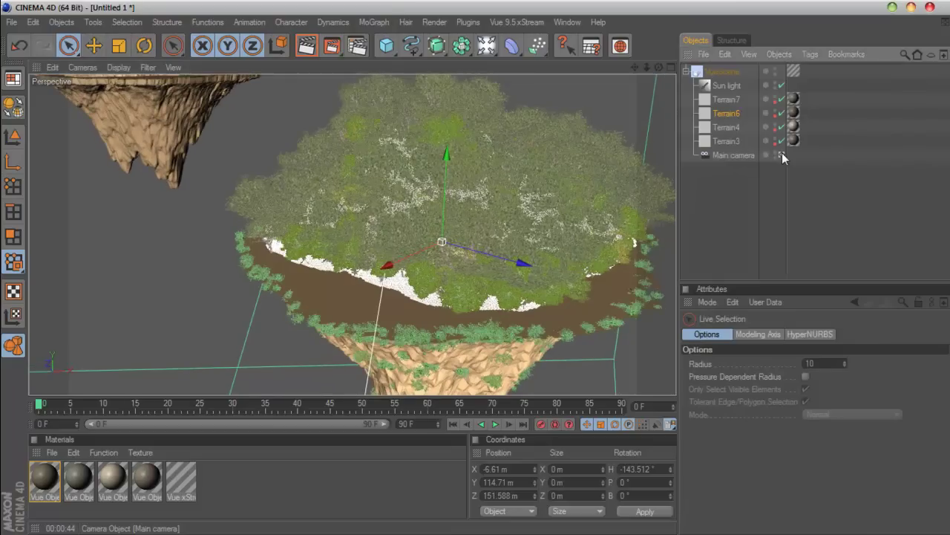
View through the Main camera and render a region around the floating islands, then clear it
click(782, 155)
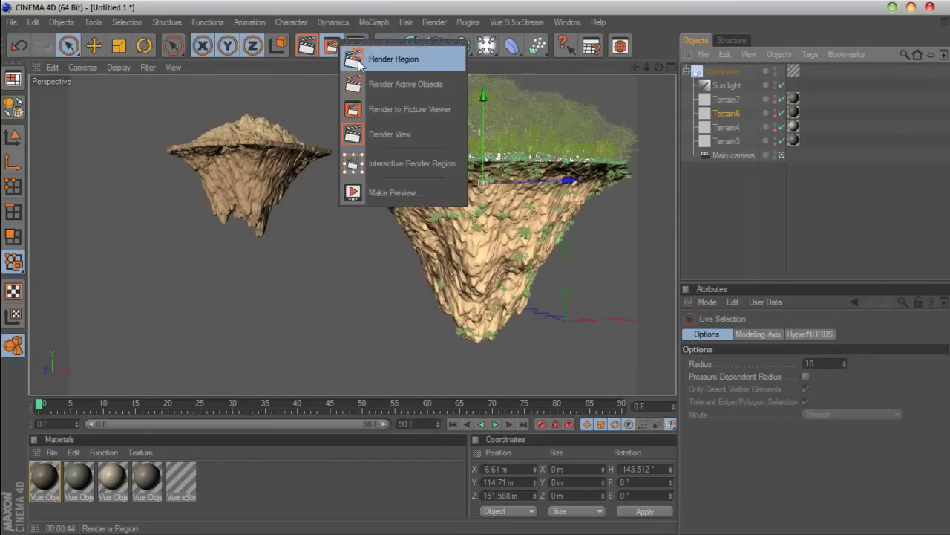
drag(331, 46, 372, 57)
drag(340, 168, 666, 72)
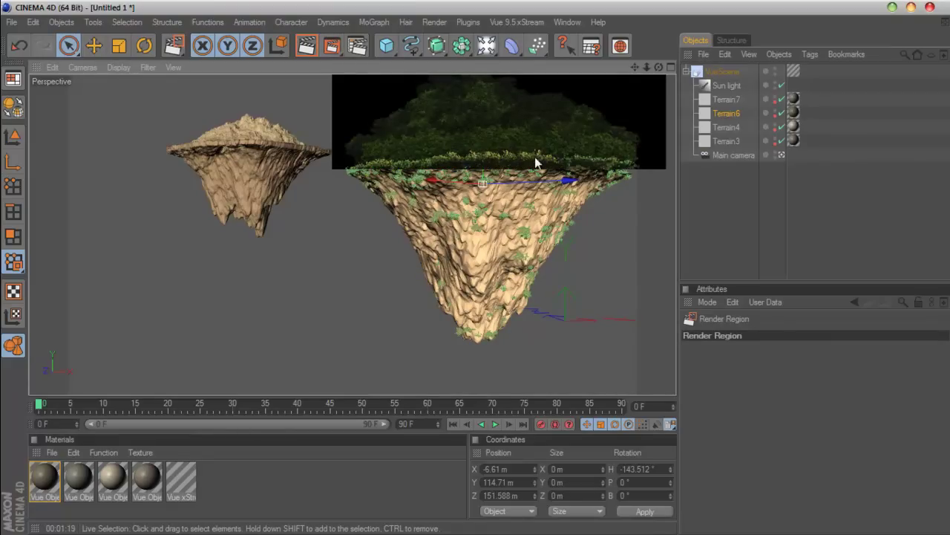
click(728, 187)
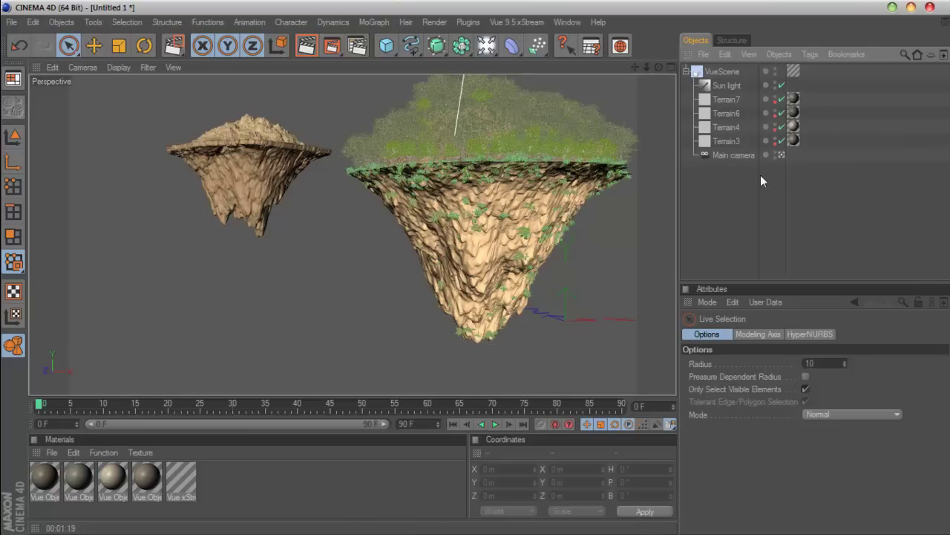
click(781, 154)
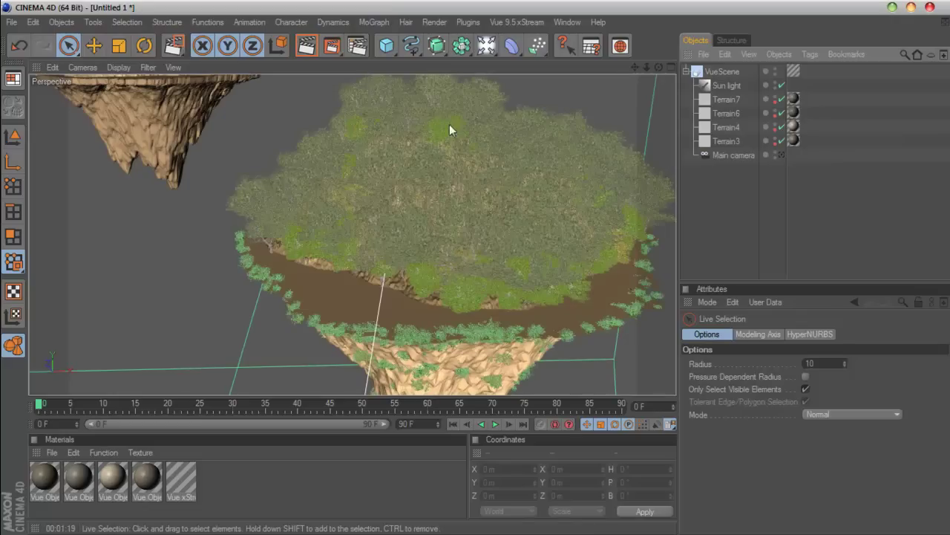
click(513, 22)
mouse_move(511, 55)
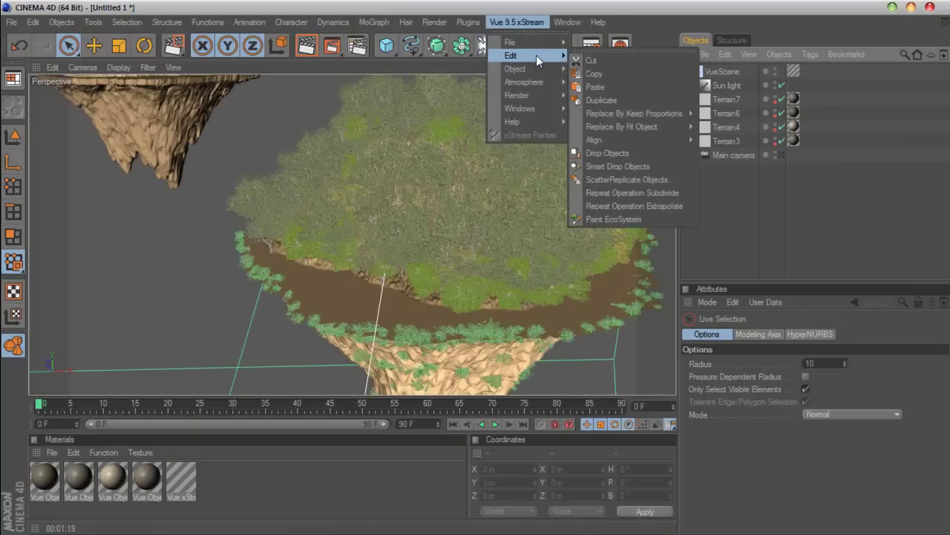
mouse_move(624, 73)
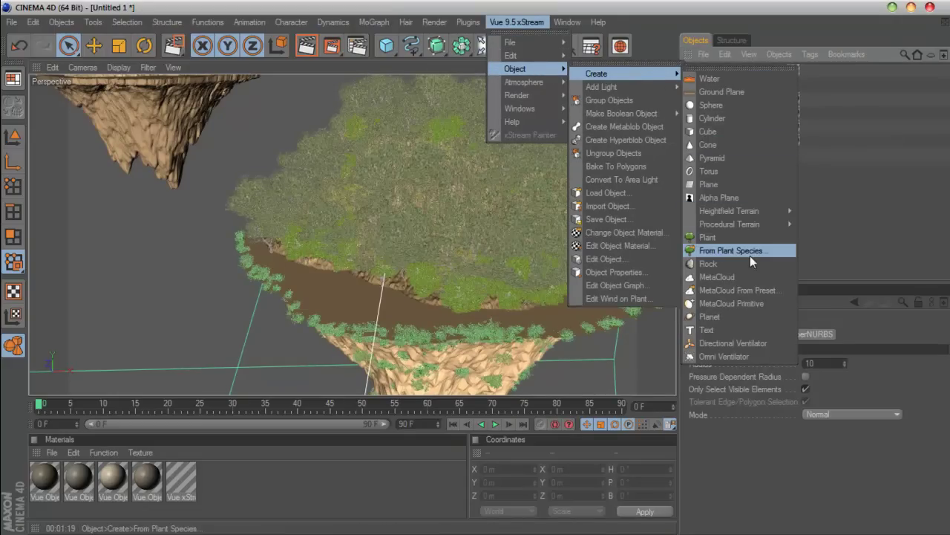
Grow a Summer Cherry Tree plant from the Trees collection of plant species
click(707, 253)
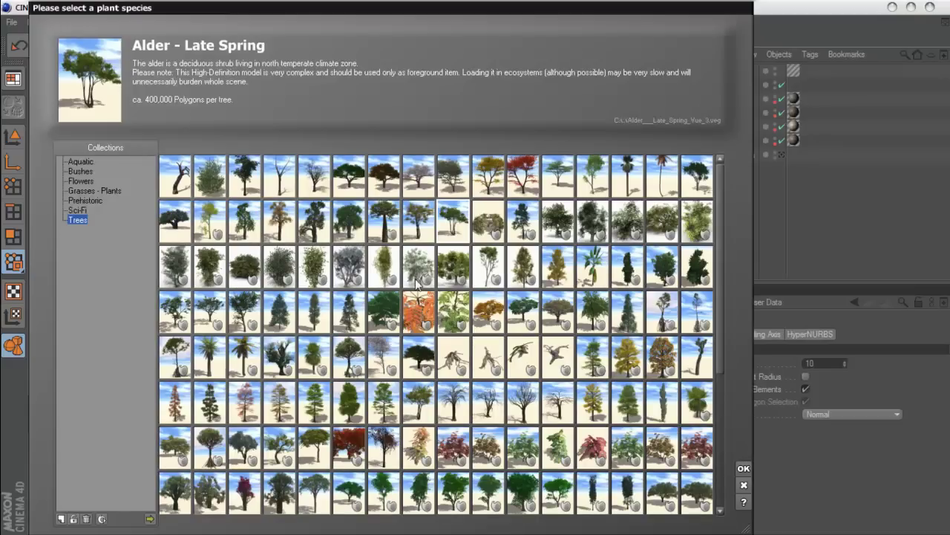
click(350, 225)
click(349, 178)
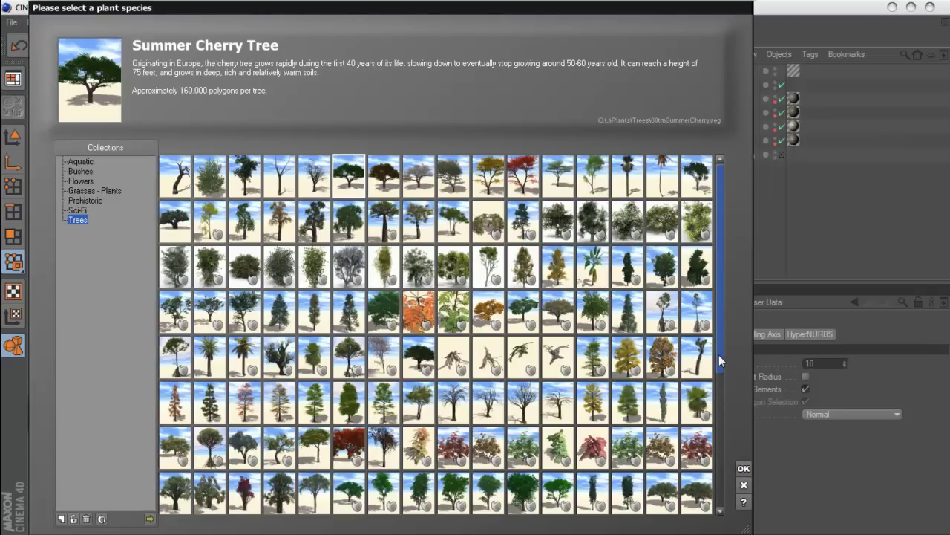
click(743, 468)
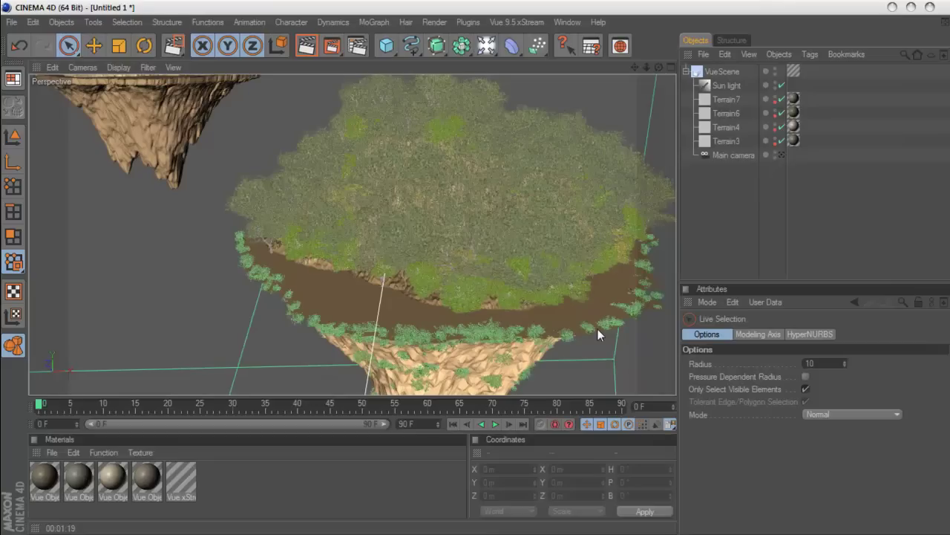
In four-view, move the cherry tree along X and raise it up to the island's top
click(670, 68)
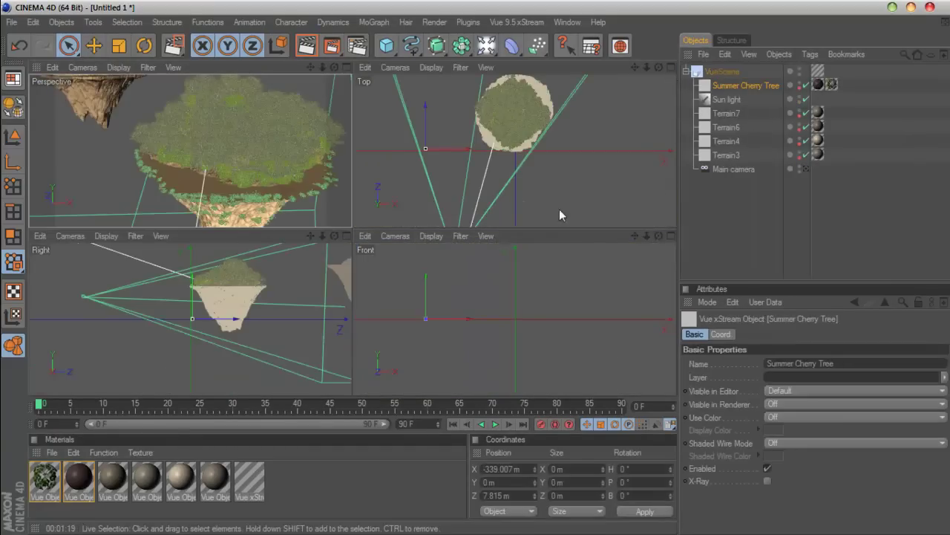
drag(454, 150, 535, 150)
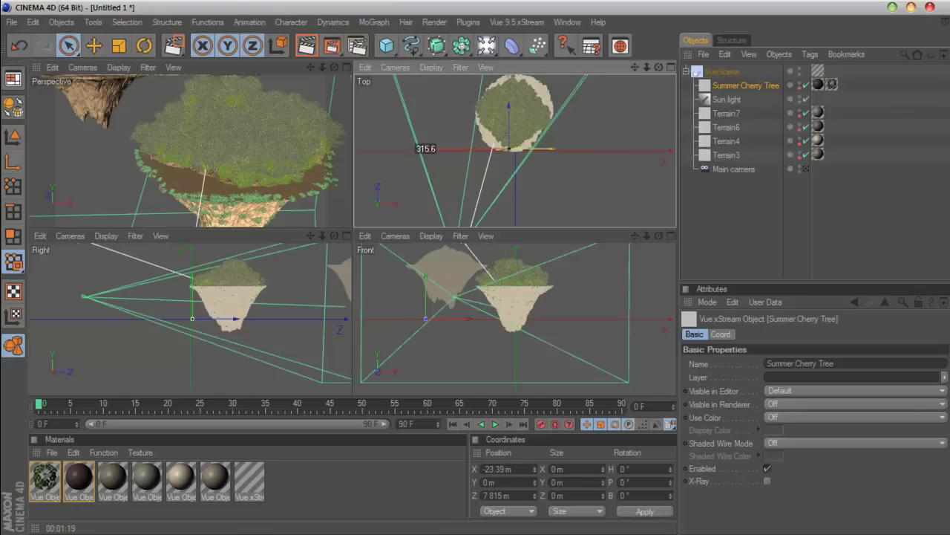
click(512, 284)
drag(512, 284, 511, 285)
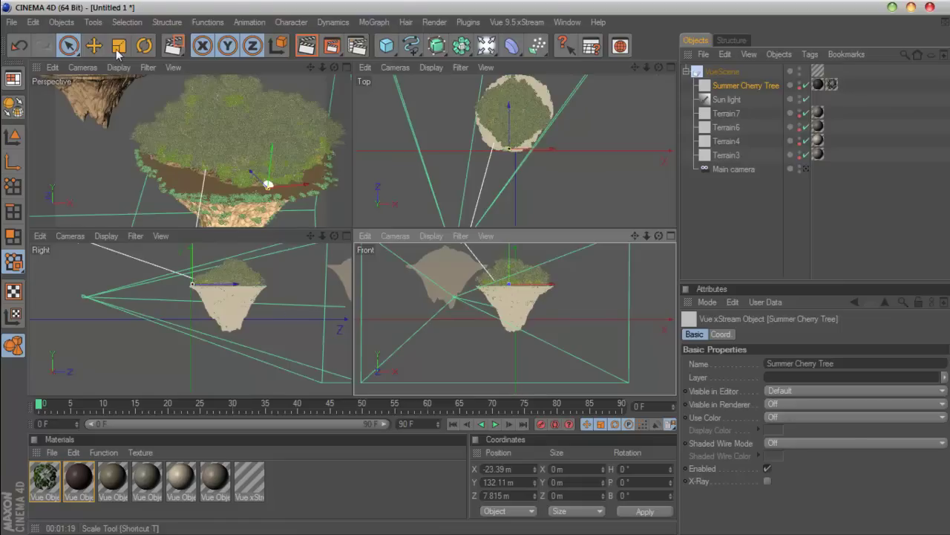
Scale the Summer Cherry Tree up about eightfold in the perspective view
key(t)
click(268, 191)
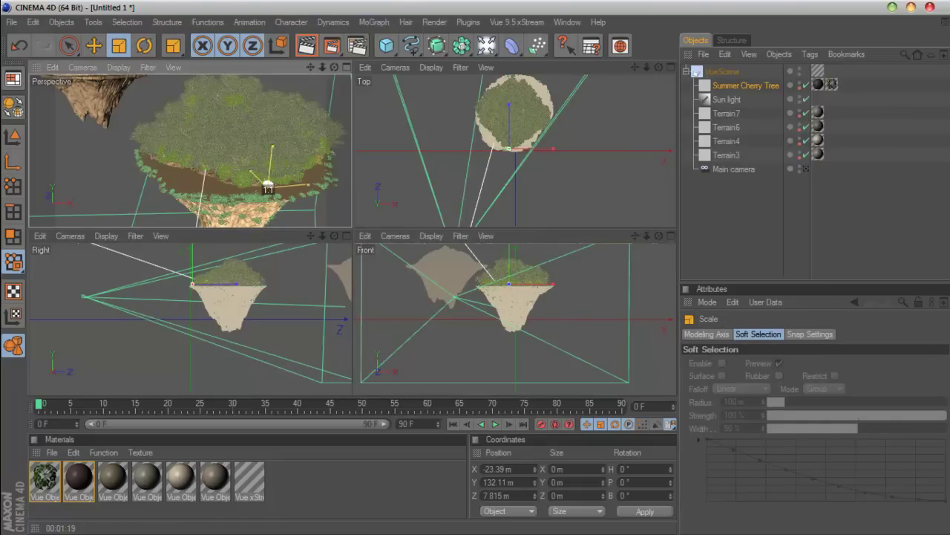
drag(268, 186, 321, 136)
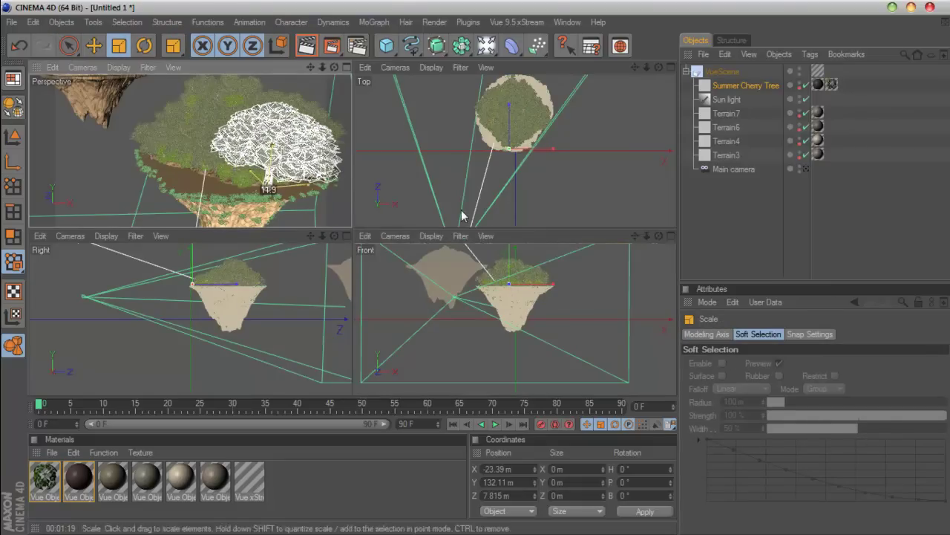
Lower the tree onto the island surface at X -131.644, Y 122.38, Z 26.362 m
click(346, 67)
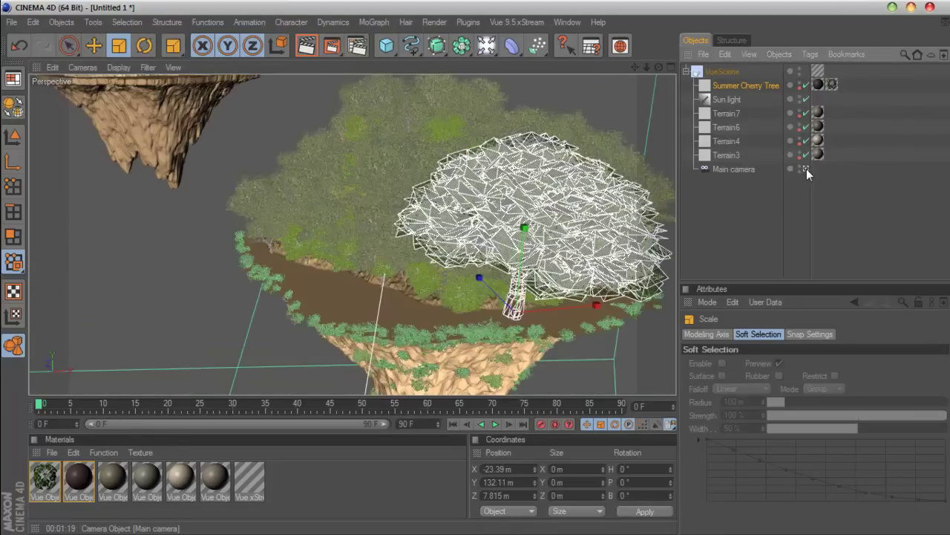
click(805, 169)
click(93, 45)
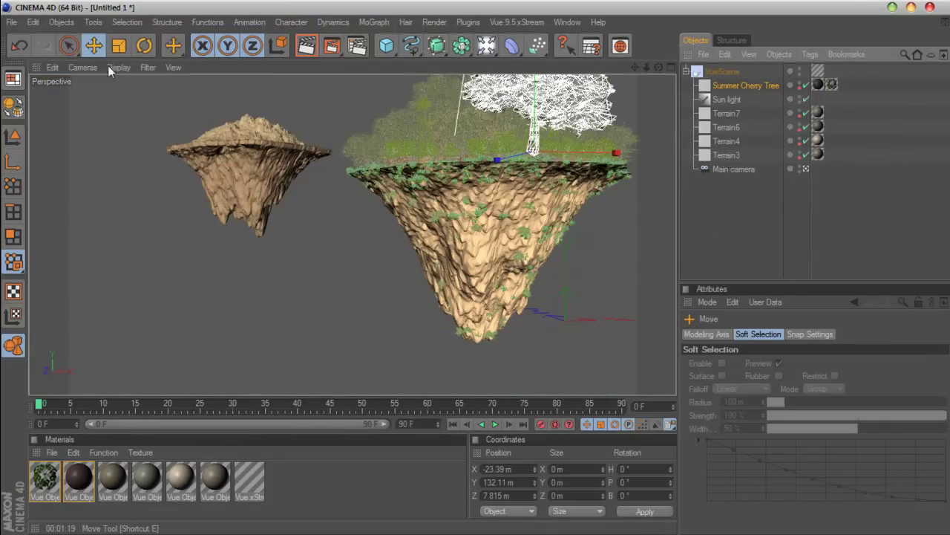
drag(533, 146, 534, 157)
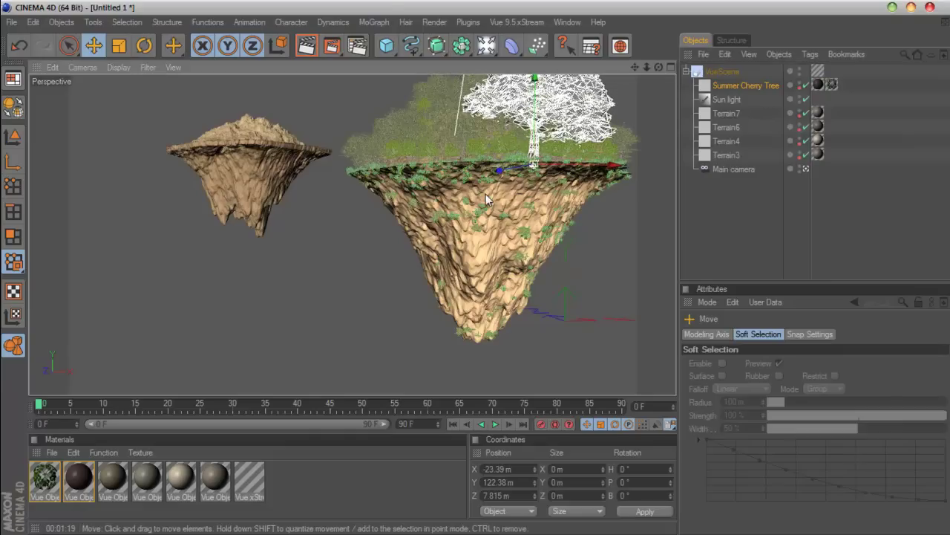
drag(499, 171, 490, 173)
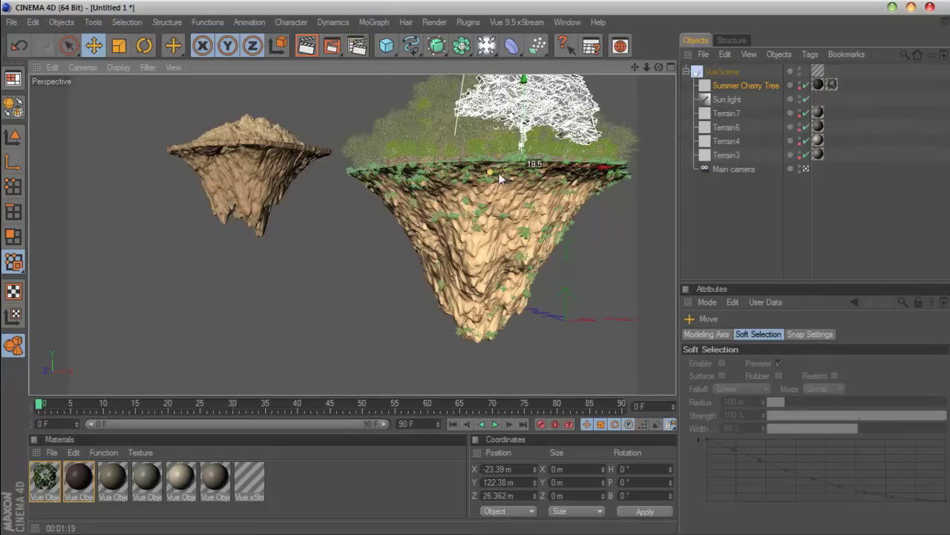
mouse_move(595, 166)
mouse_down()
mouse_move(576, 166)
mouse_move(580, 185)
mouse_up()
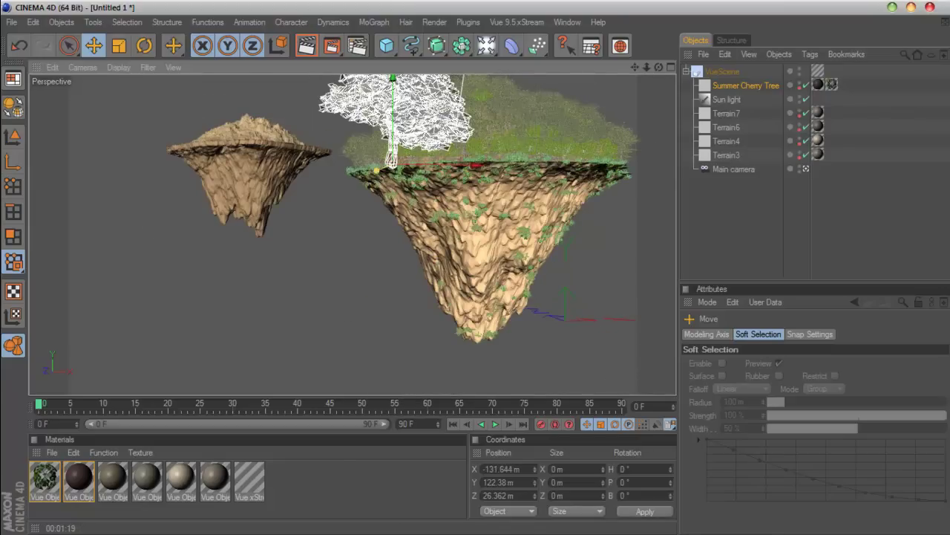
drag(387, 168, 394, 164)
Maximize the Top view, enable X-Ray display and shift the tree toward the island edge
click(670, 67)
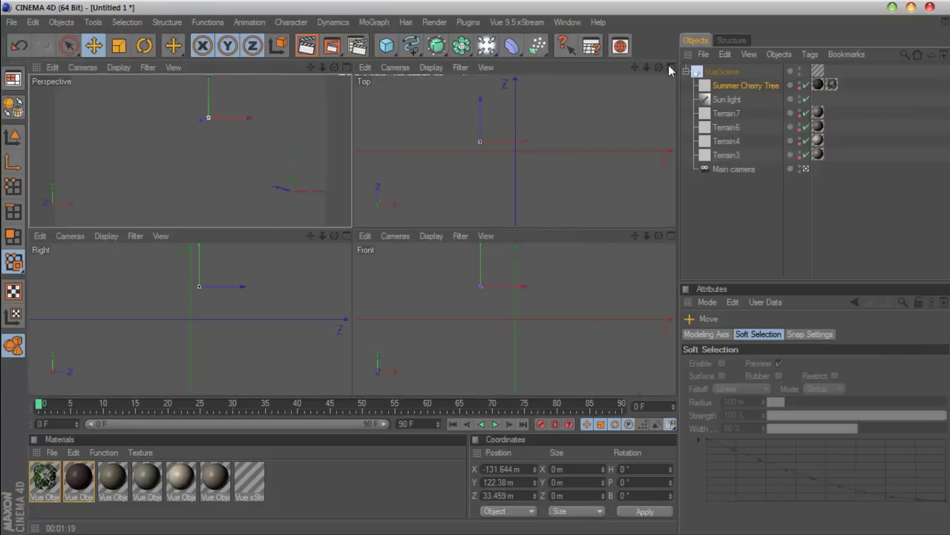
click(669, 67)
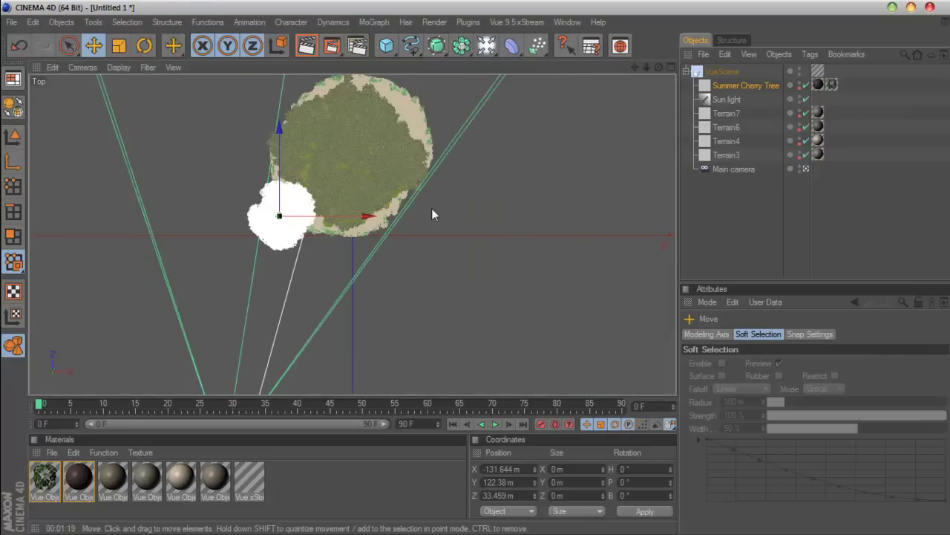
scroll(432, 207, up, 3)
scroll(432, 208, up, 3)
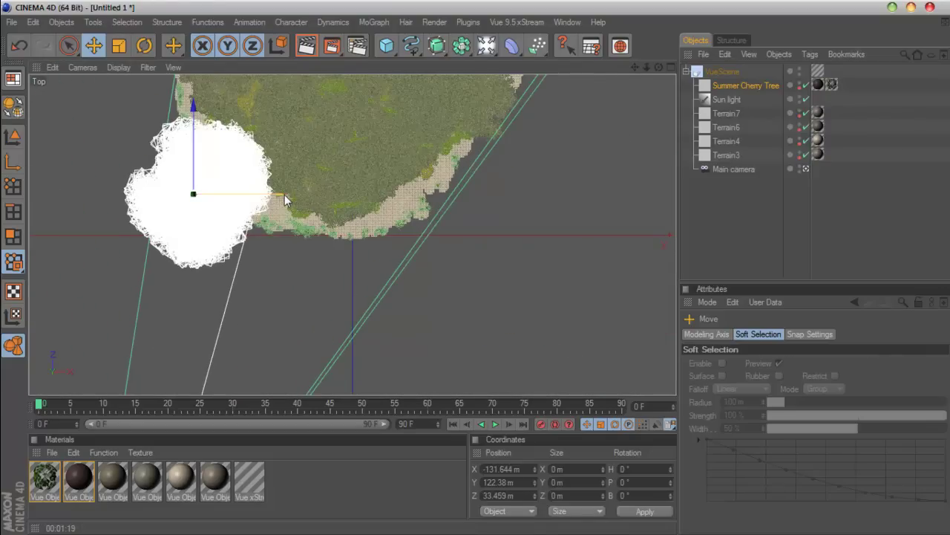
click(119, 66)
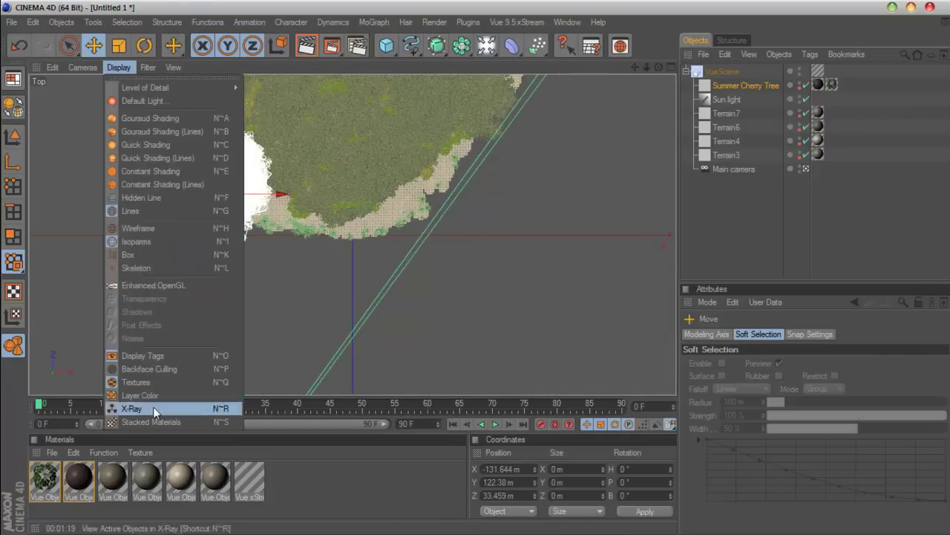
click(154, 408)
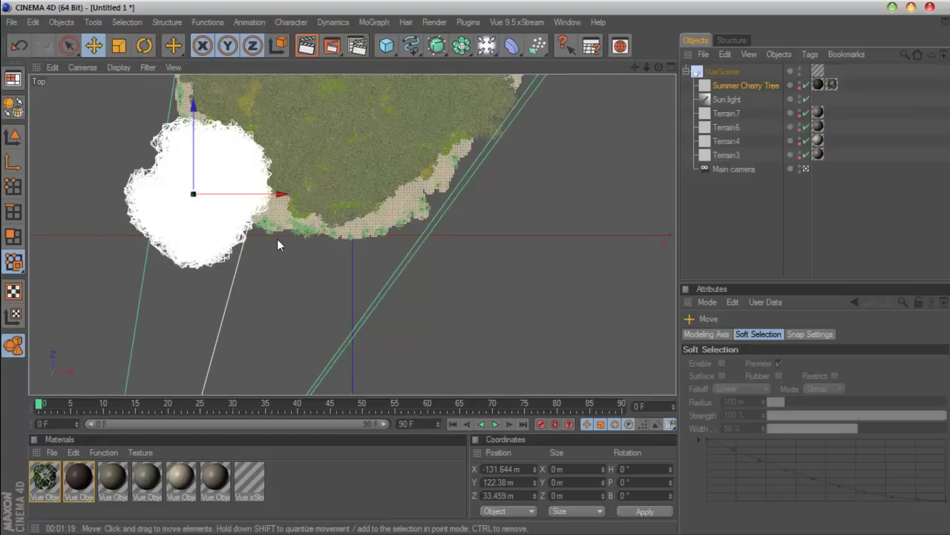
drag(281, 195, 305, 195)
click(128, 67)
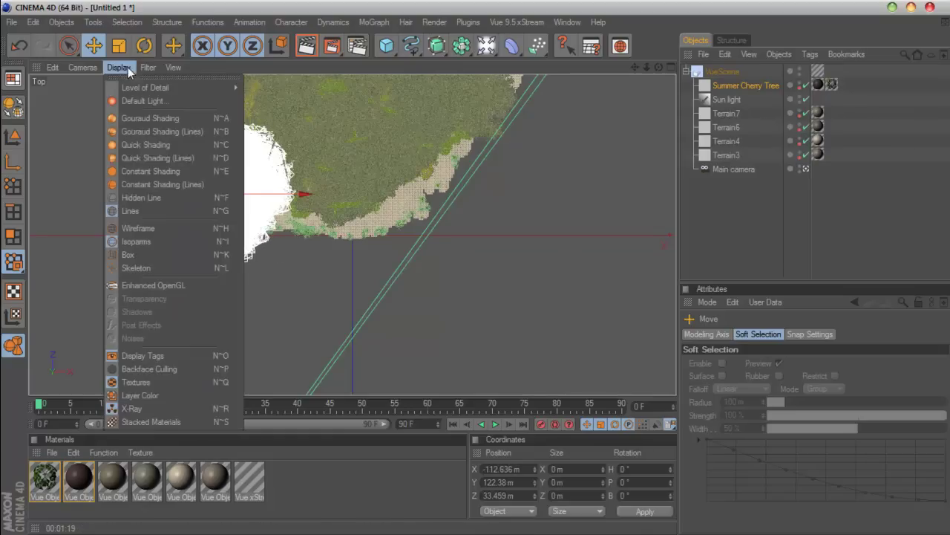
click(143, 409)
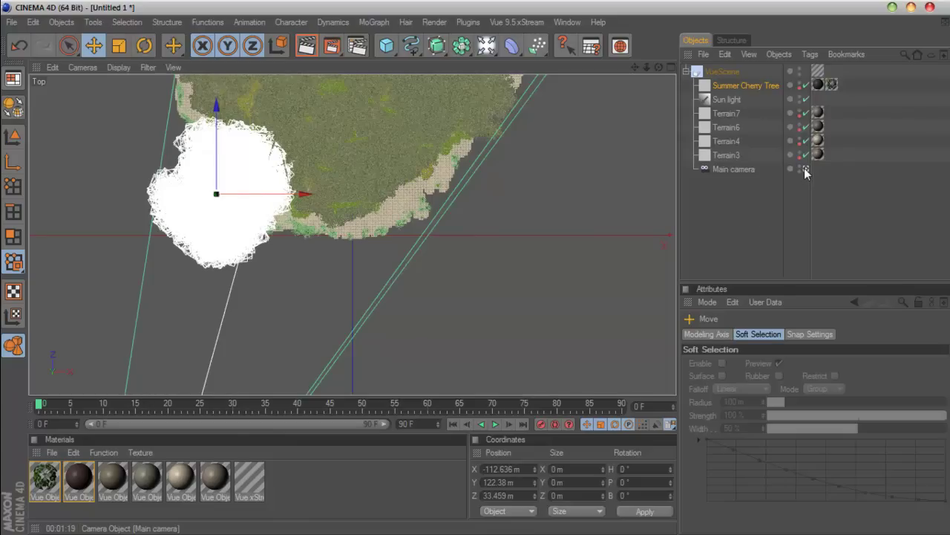
Move the tree to the island's front edge at X -100.934, Z 58.971 m, checking via Main camera
click(670, 67)
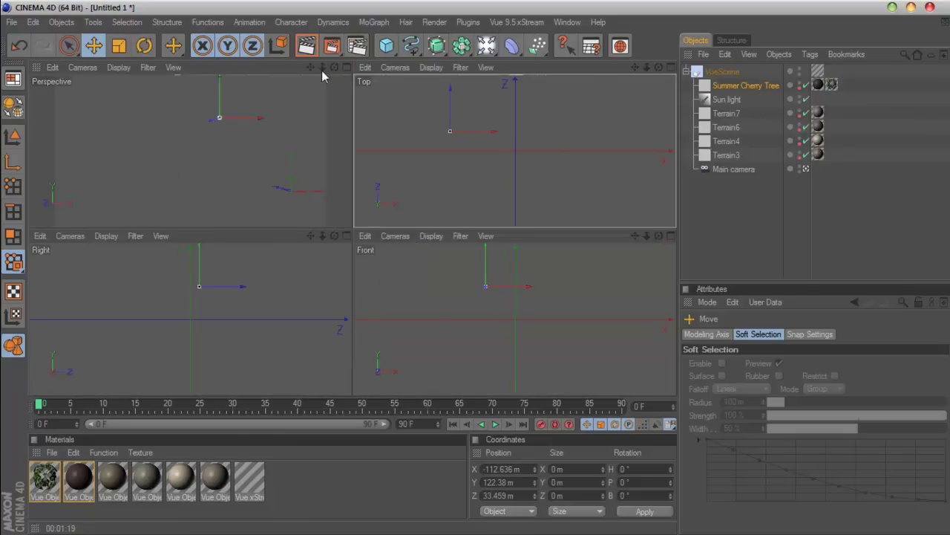
click(346, 67)
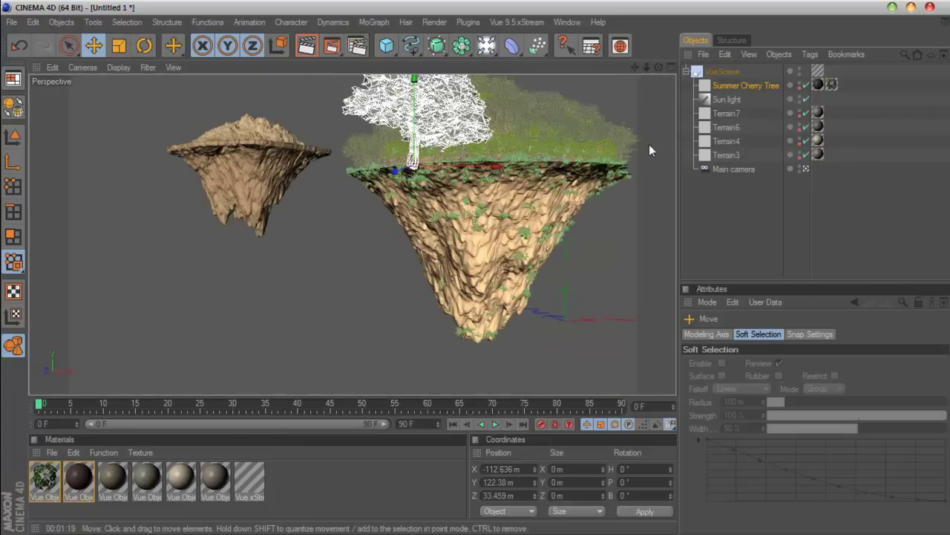
click(806, 169)
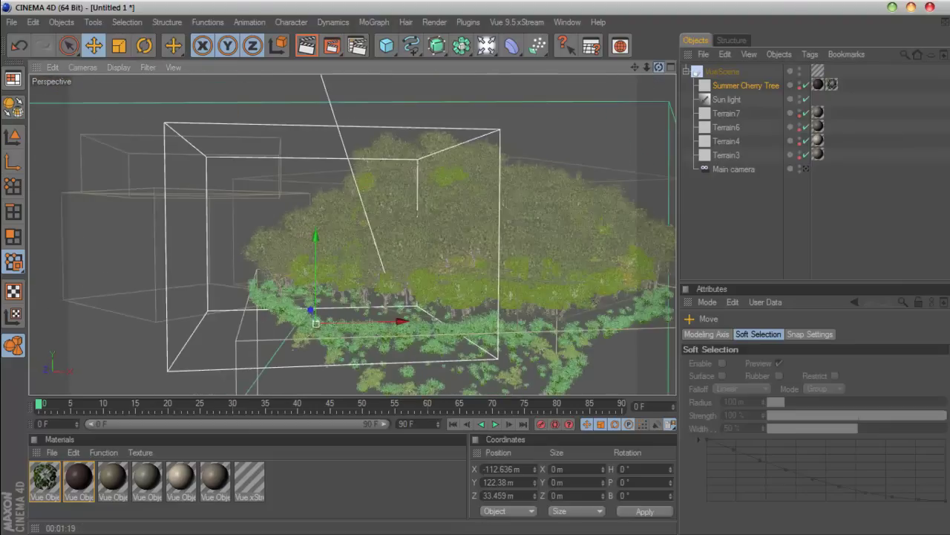
drag(366, 325, 341, 373)
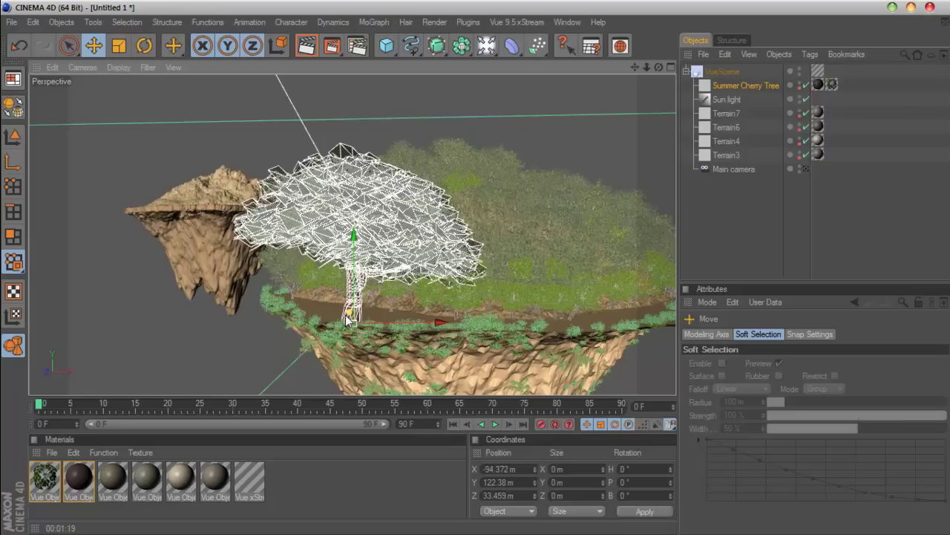
mouse_move(349, 320)
mouse_down()
mouse_move(349, 311)
mouse_move(511, 385)
mouse_up()
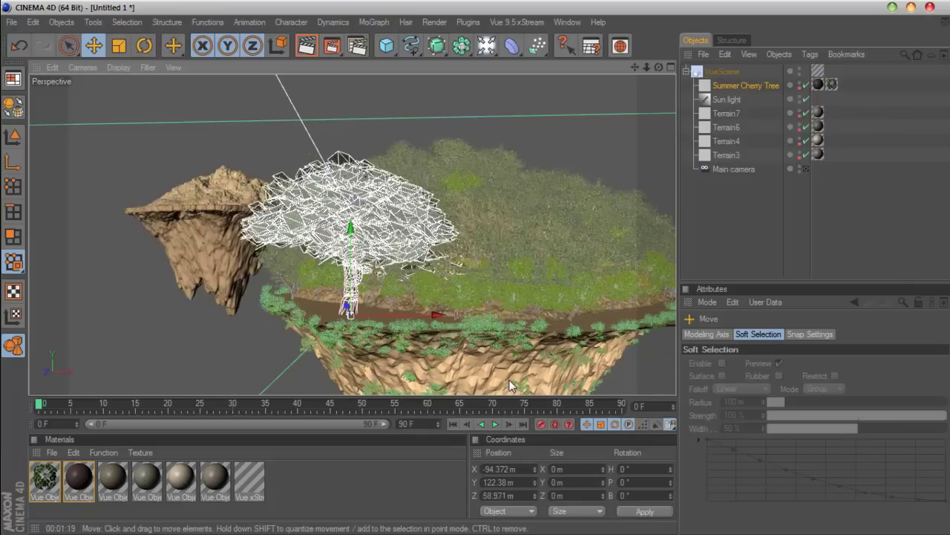
drag(413, 320, 406, 319)
drag(345, 313, 341, 313)
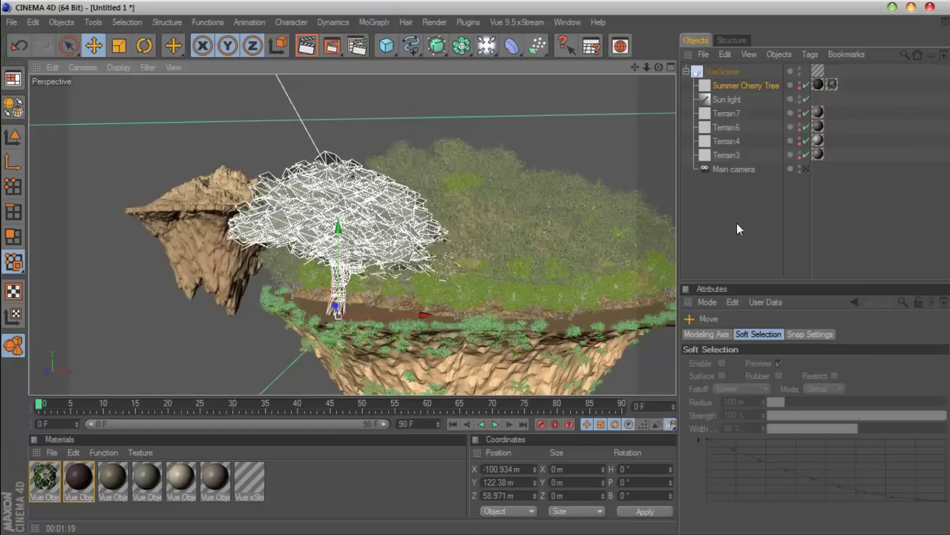
click(805, 169)
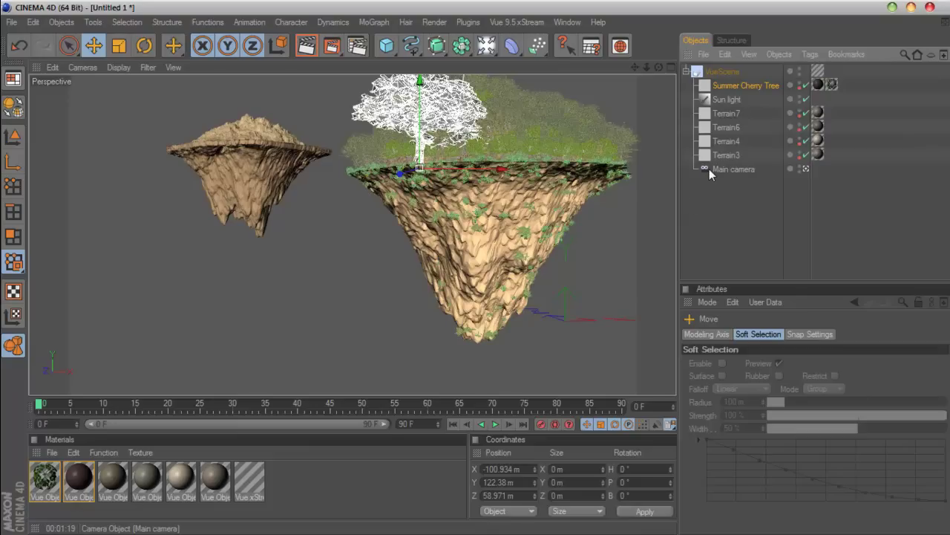
Load the Old Eucalyptus Tree from the Vue Trees plant species collection into the scene
click(530, 22)
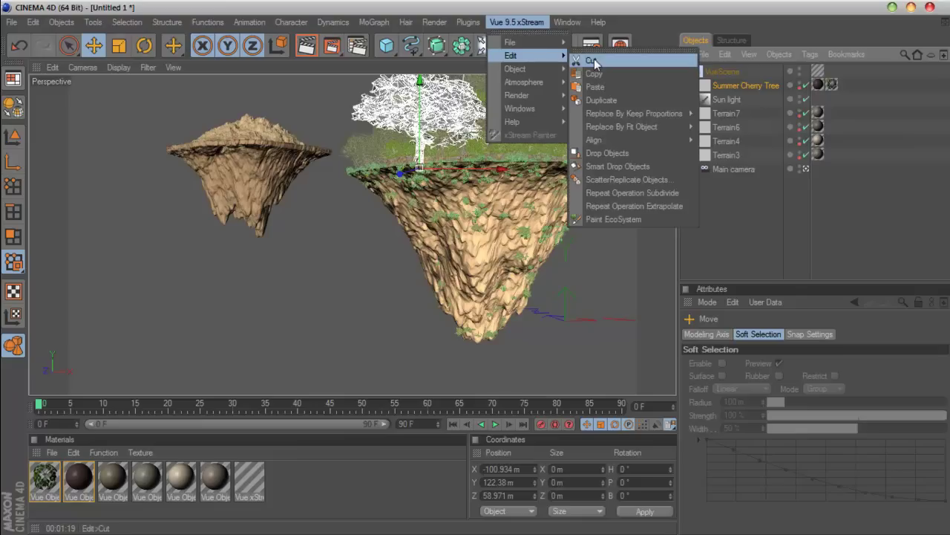
mouse_move(516, 68)
click(733, 251)
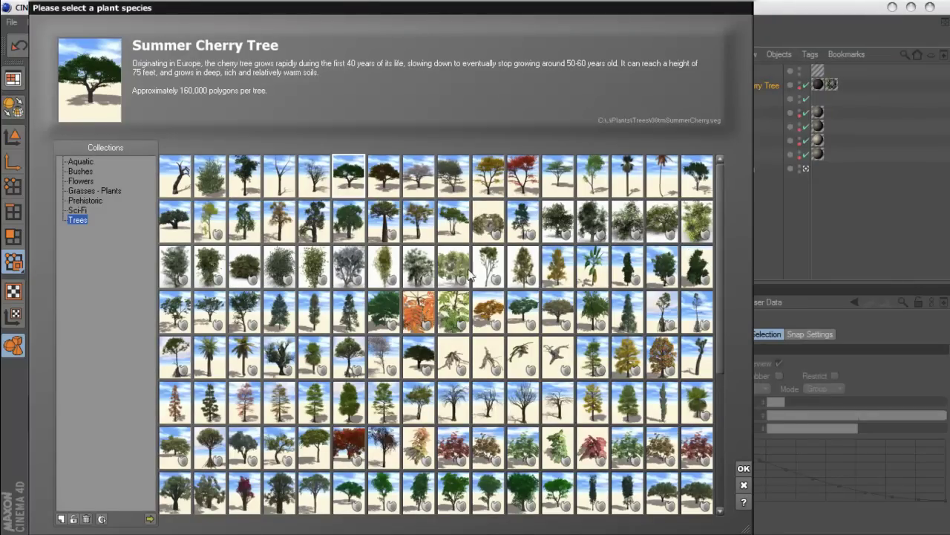
click(558, 186)
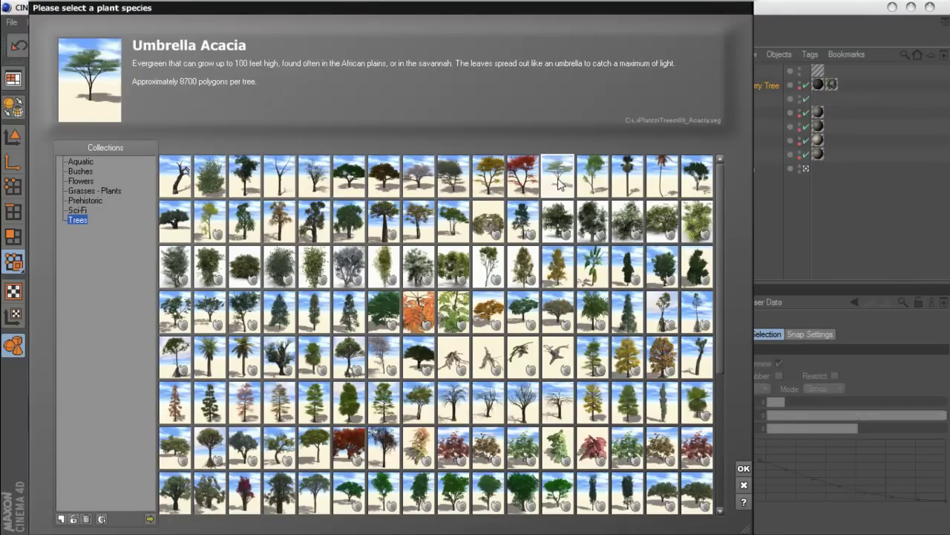
click(705, 189)
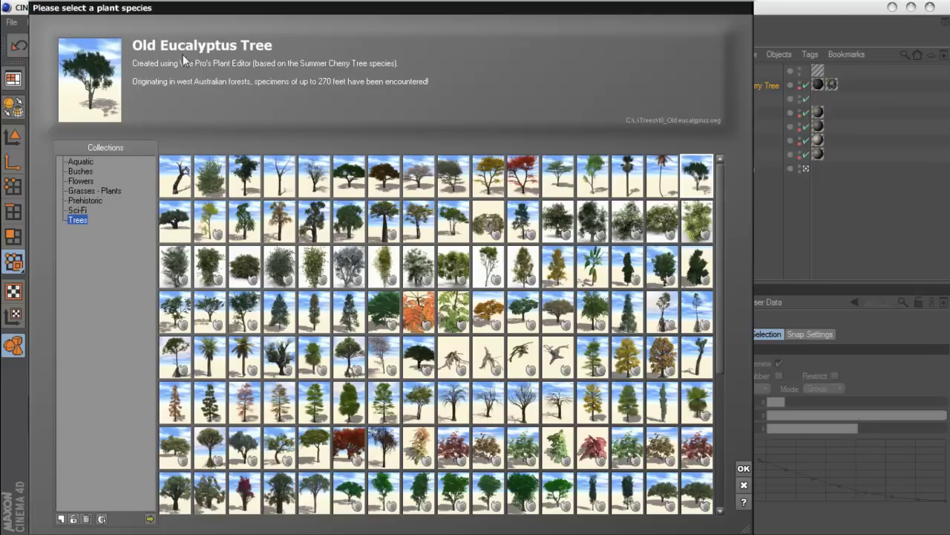
click(744, 469)
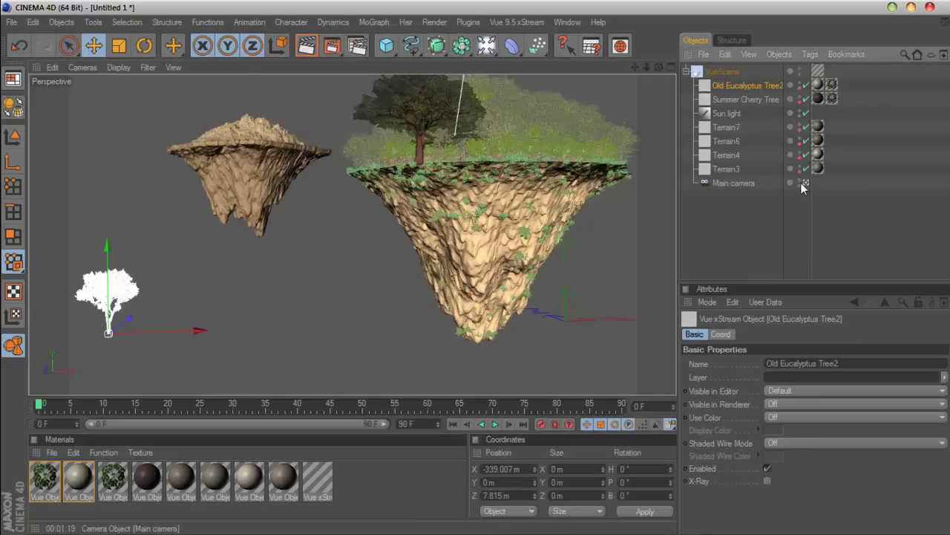
In the Top view, slide the eucalyptus tree along X beneath the large floating island
click(807, 184)
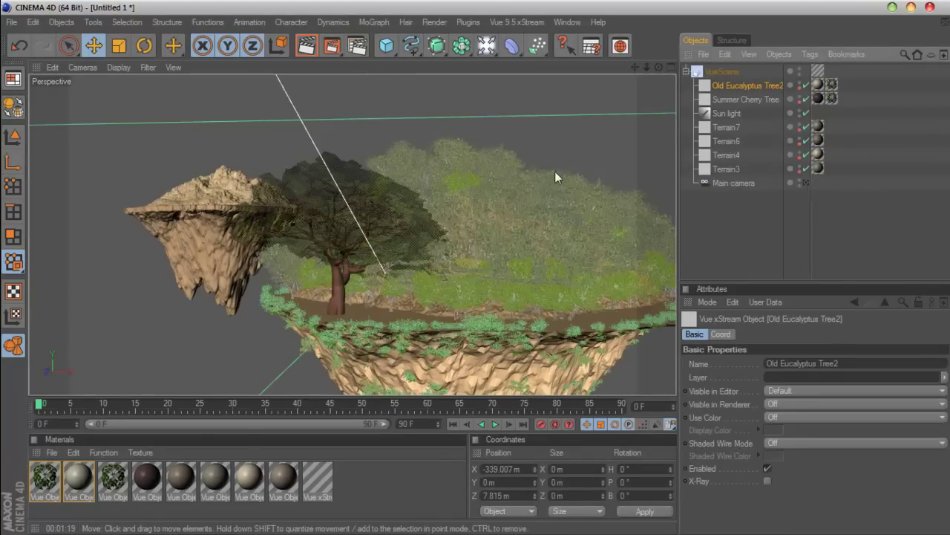
click(672, 68)
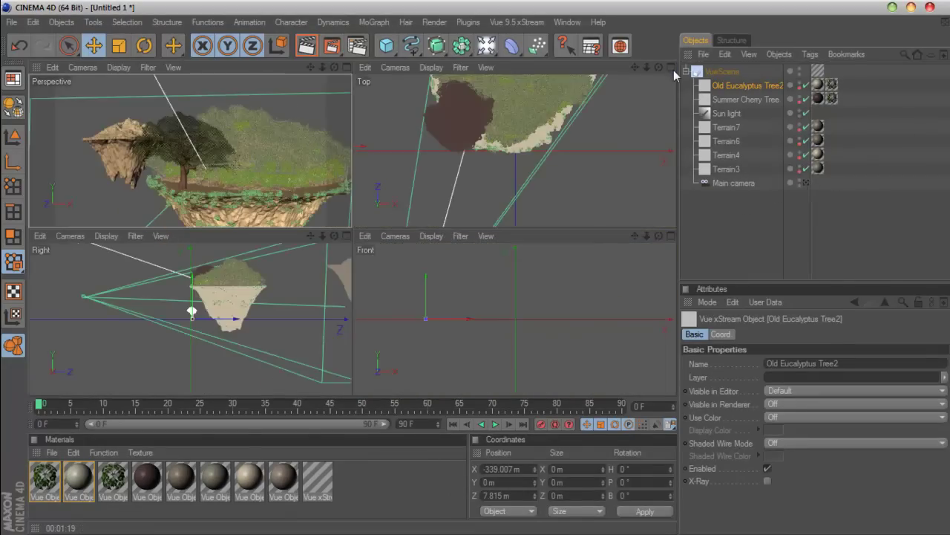
click(672, 69)
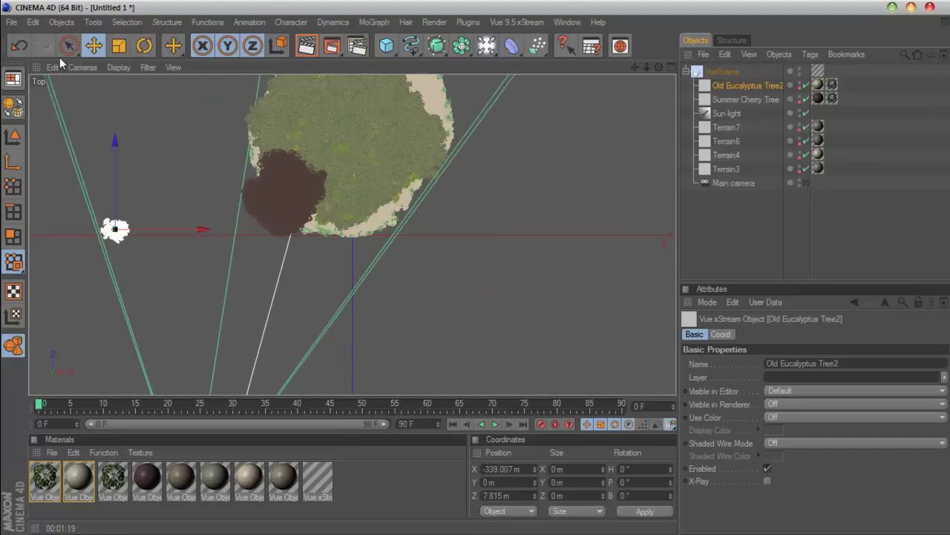
mouse_move(162, 232)
mouse_down()
mouse_move(377, 231)
mouse_move(367, 232)
mouse_up()
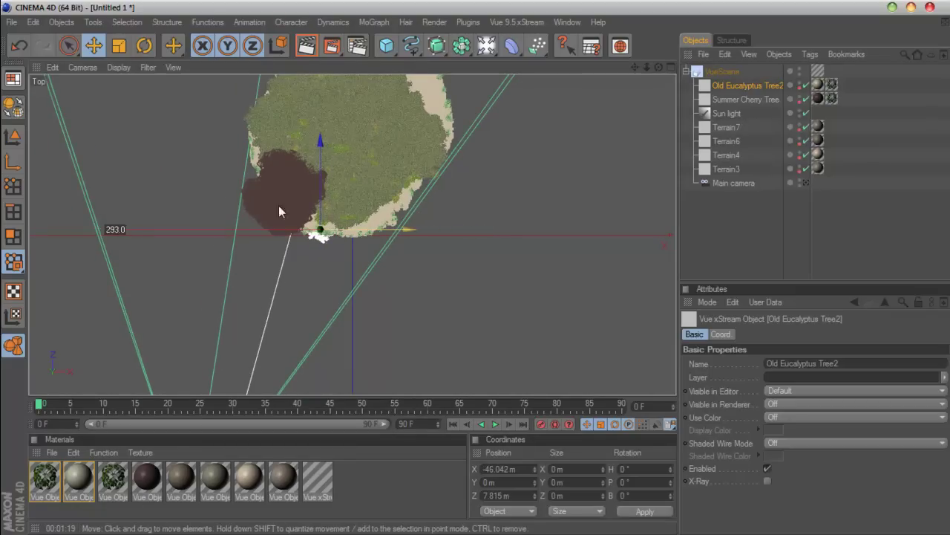
In the Front view, raise the tree along Y to 116.452 m onto the island's surface
middle_click(632, 267)
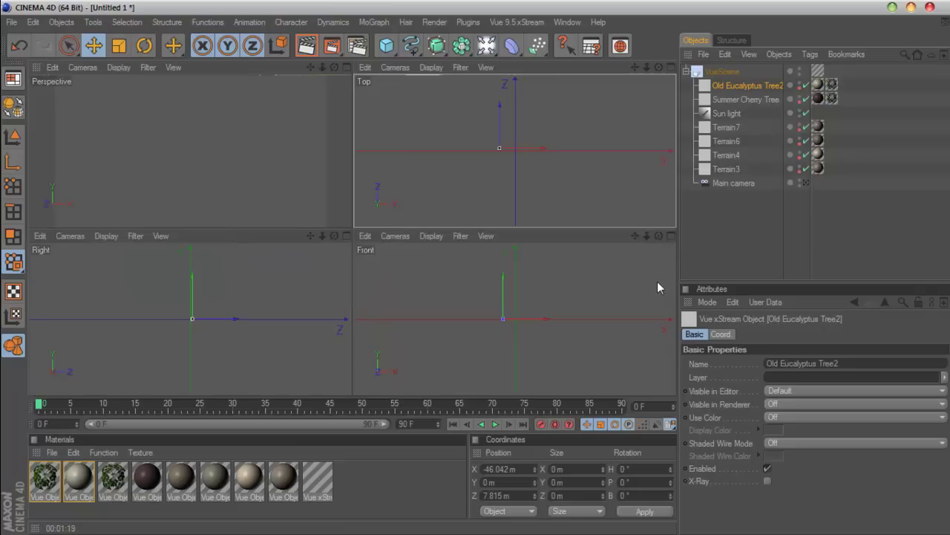
middle_click(672, 236)
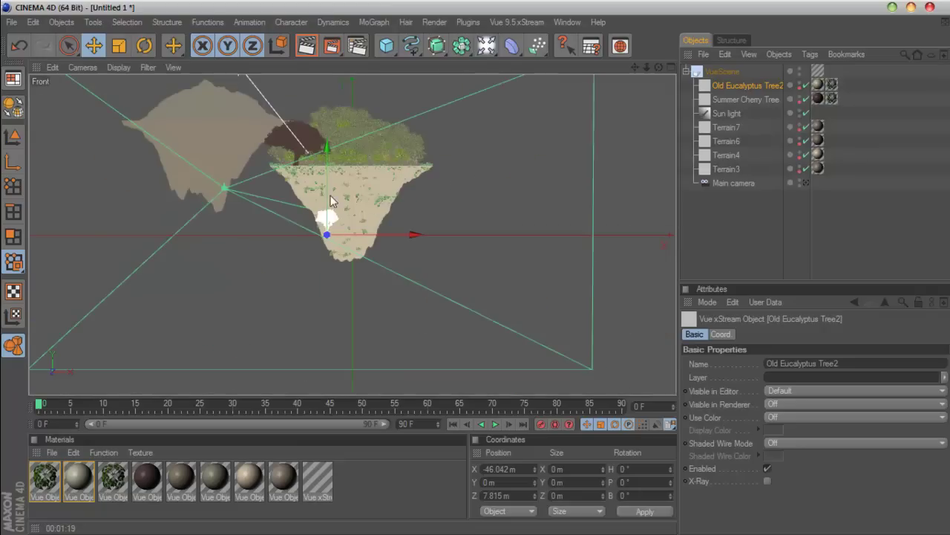
drag(326, 193, 326, 126)
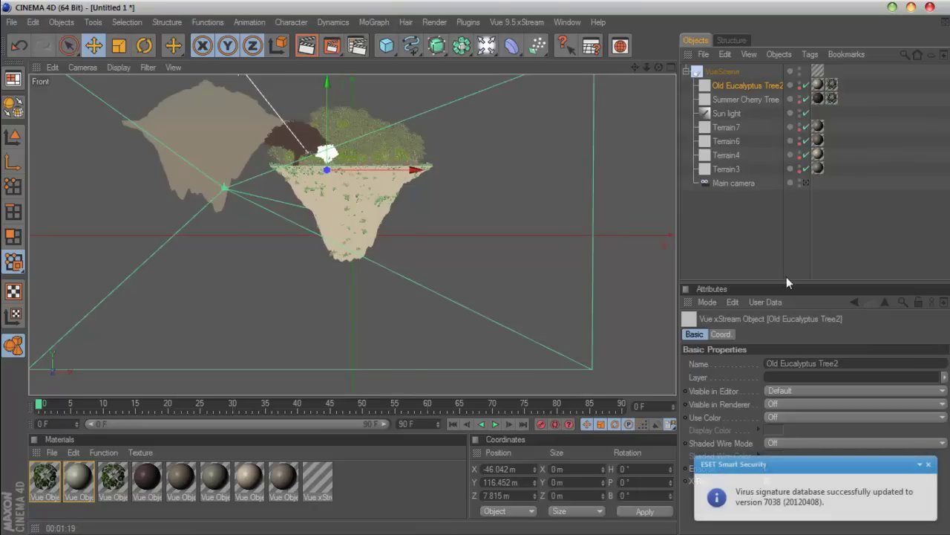
click(670, 67)
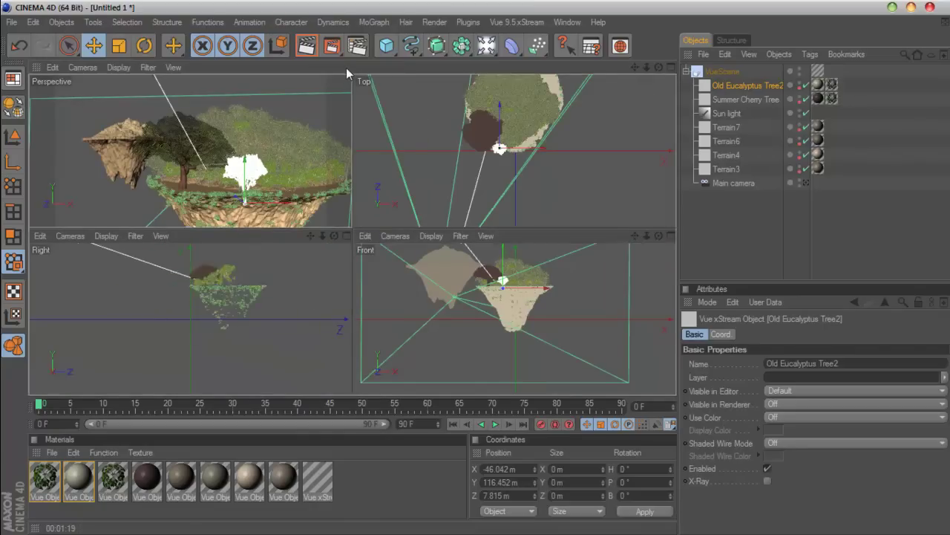
click(346, 67)
click(119, 45)
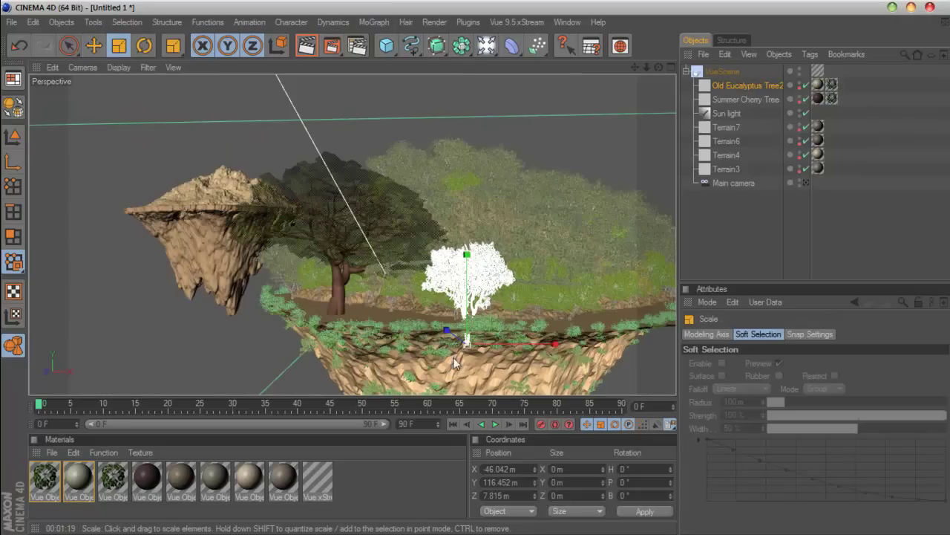
Scale the eucalyptus tree up about 1.8 times
drag(467, 343, 520, 349)
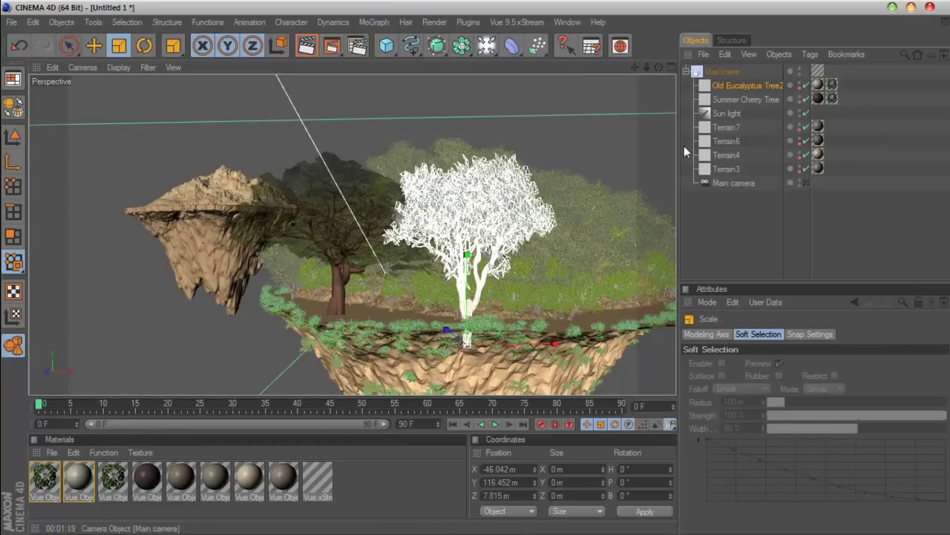
drag(636, 67, 630, 102)
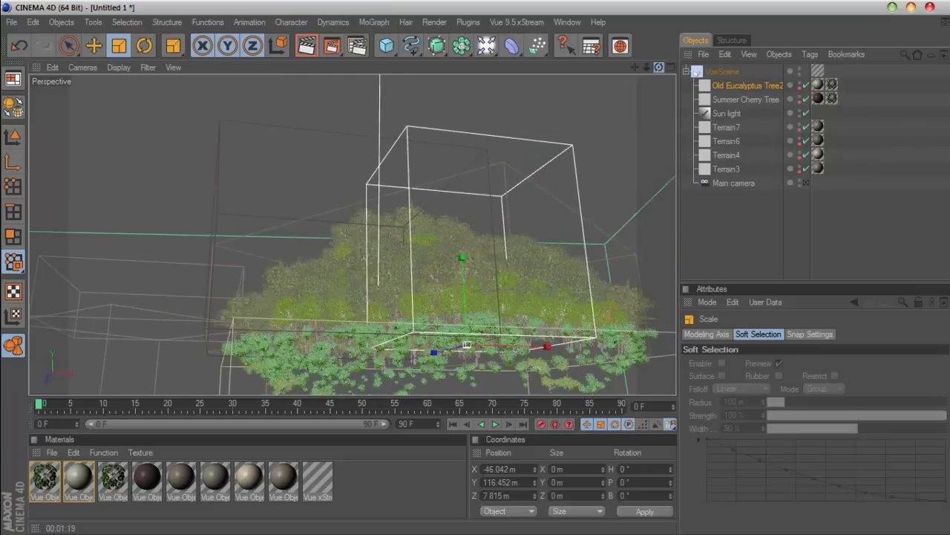
drag(636, 66, 636, 89)
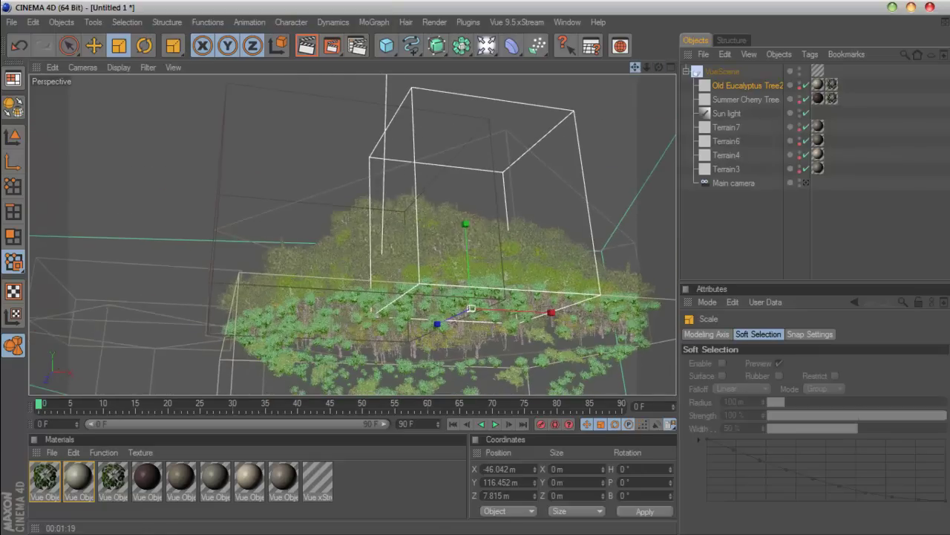
Shift the enlarged tree right and back across the island top beside the cherry tree
click(95, 47)
drag(469, 260, 556, 314)
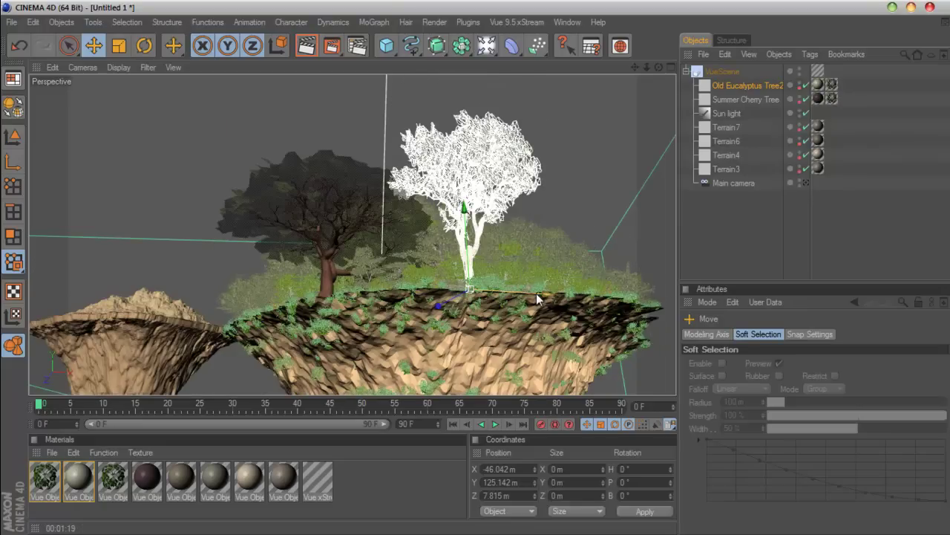
drag(537, 293, 627, 297)
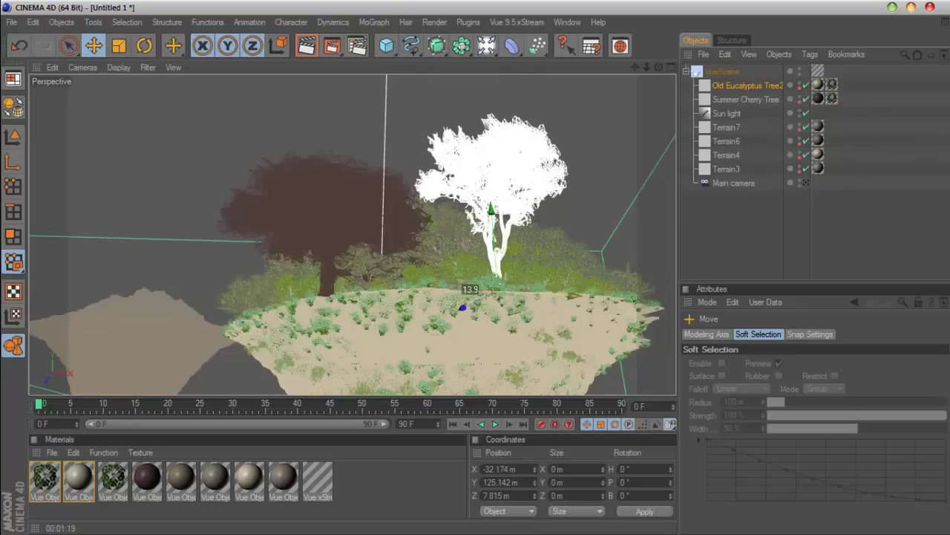
drag(571, 311, 574, 329)
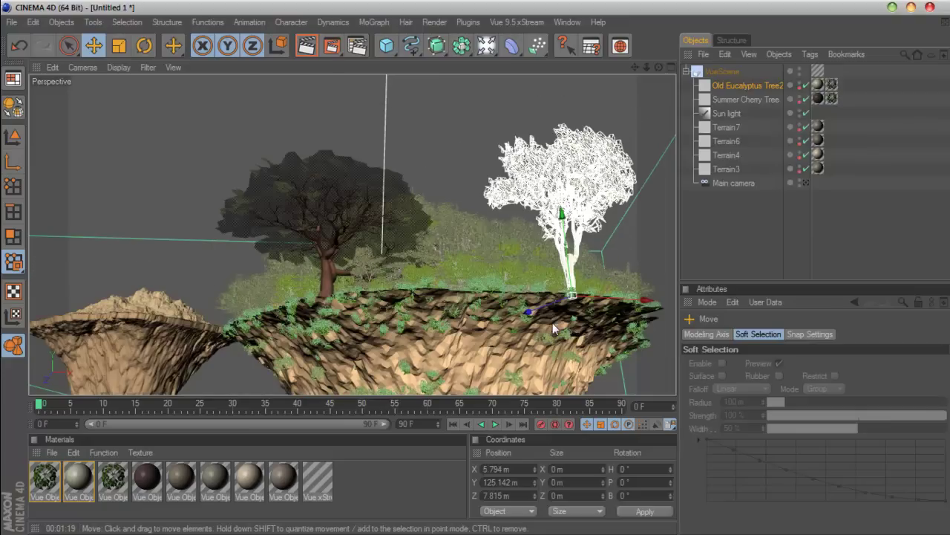
drag(572, 296, 642, 325)
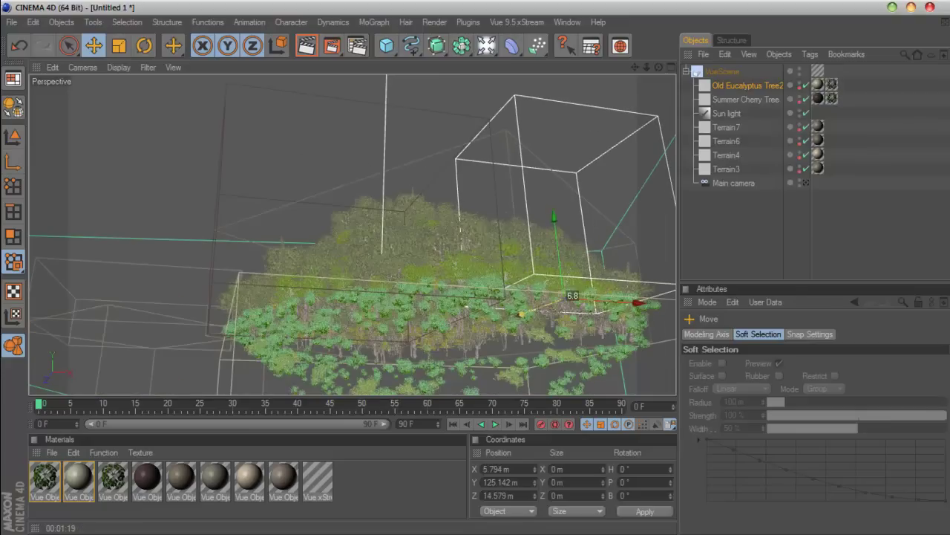
click(742, 258)
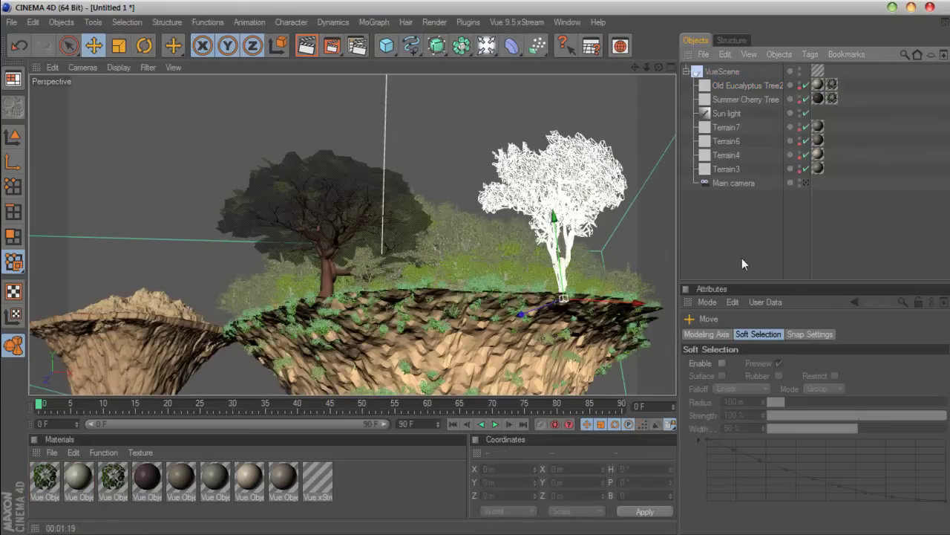
click(807, 184)
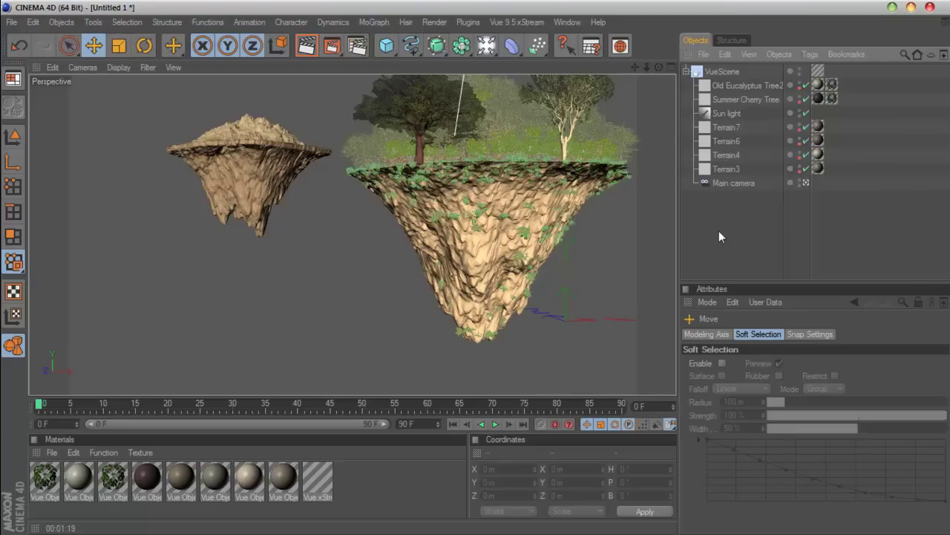
Duplicate Old Eucalyptus Tree2 as Tree3 at X 23.899 m on the island's right edge, tilted to B 13.713°
click(568, 164)
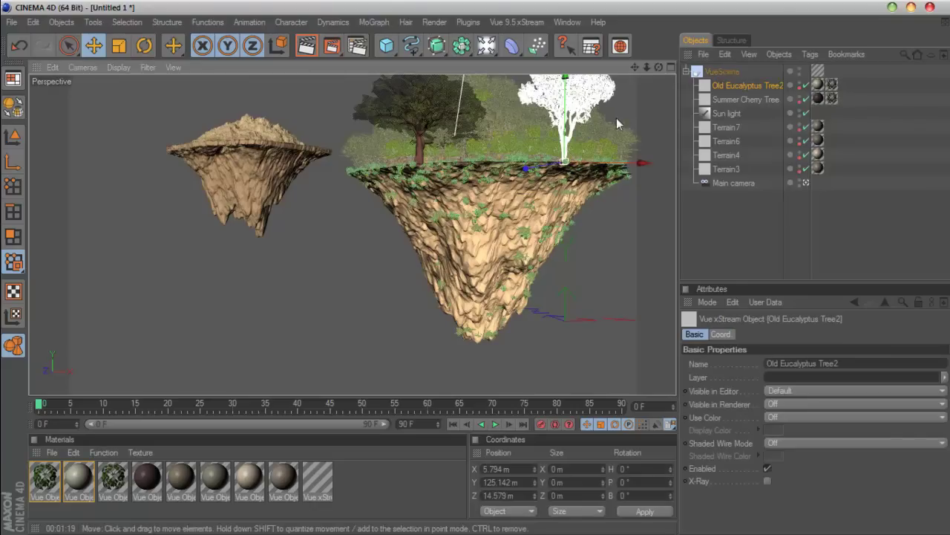
click(519, 22)
mouse_move(524, 56)
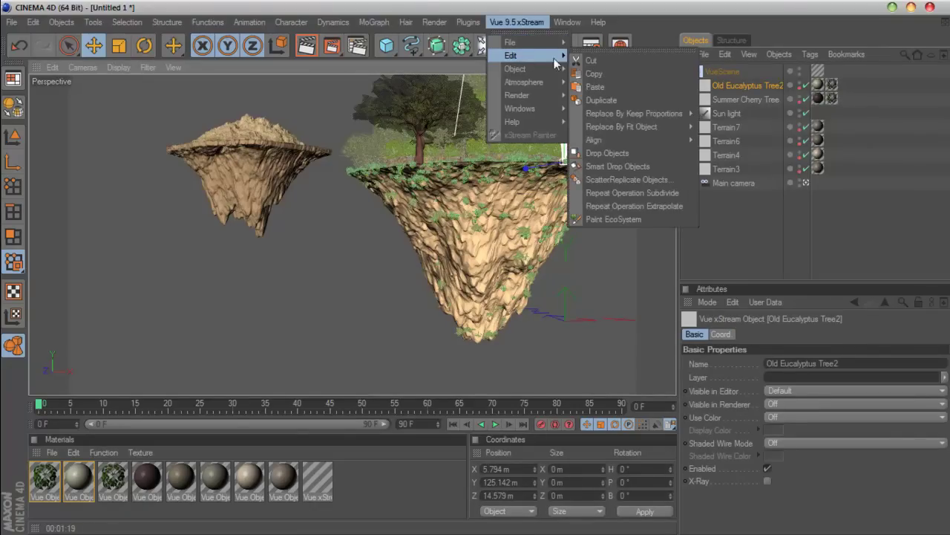
click(611, 101)
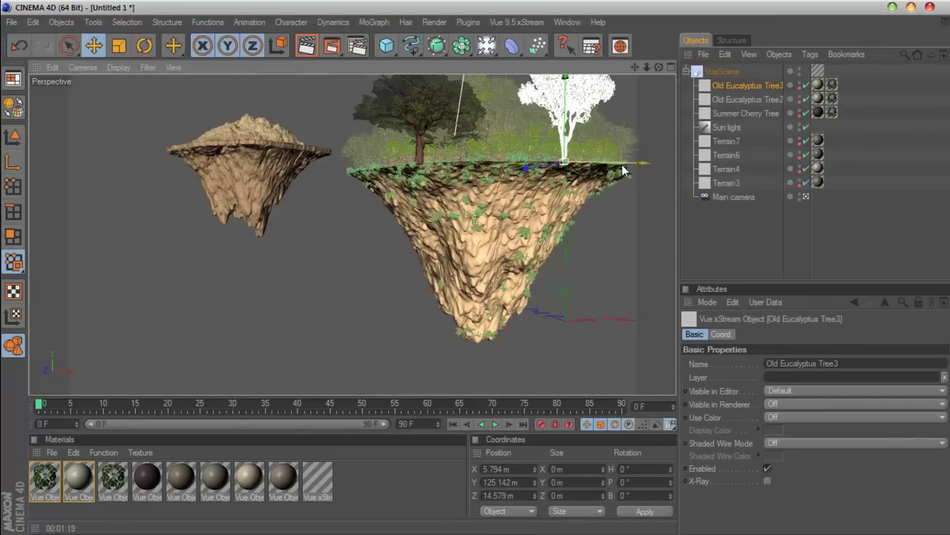
drag(622, 166, 631, 175)
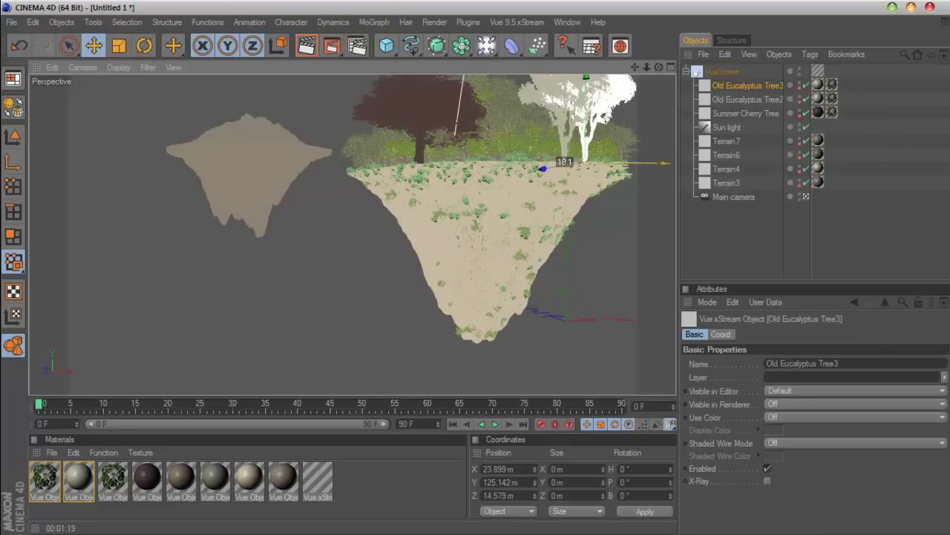
click(145, 46)
drag(542, 142, 556, 136)
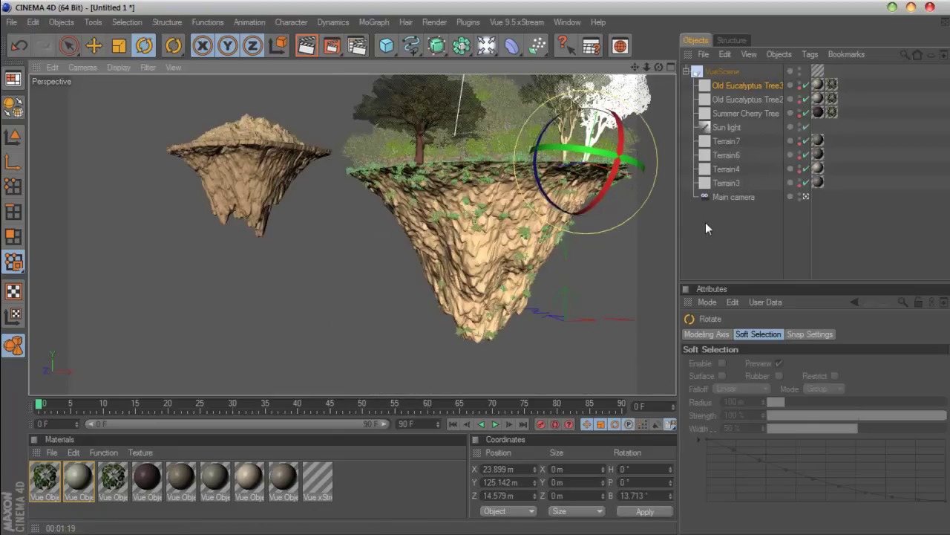
click(703, 238)
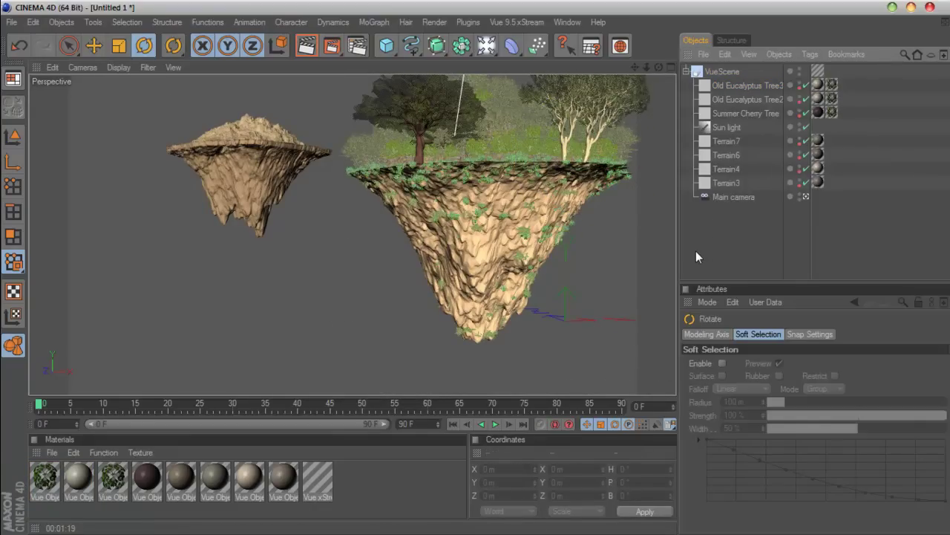
Open the Summer Cherry Tree in the Plant Editor and lengthen its branches with more Falloff
click(421, 148)
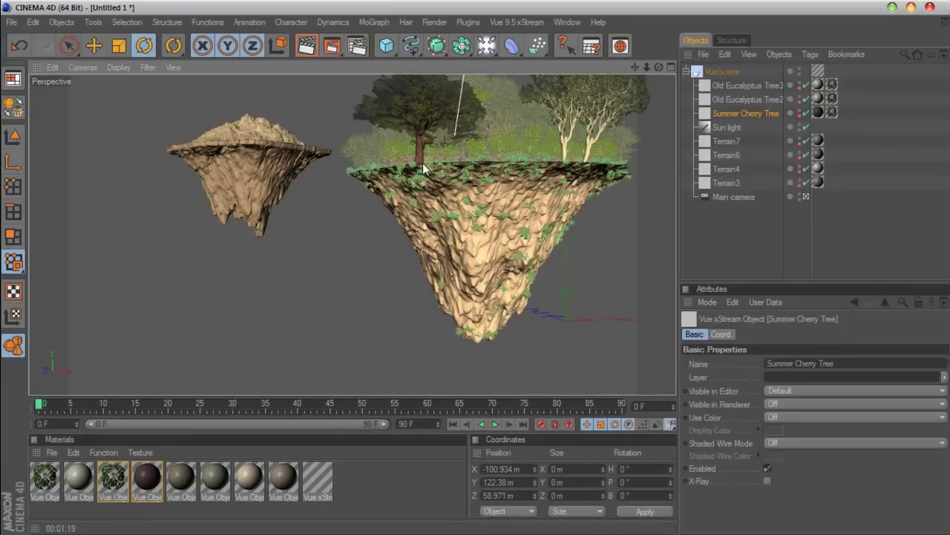
click(516, 22)
mouse_move(516, 68)
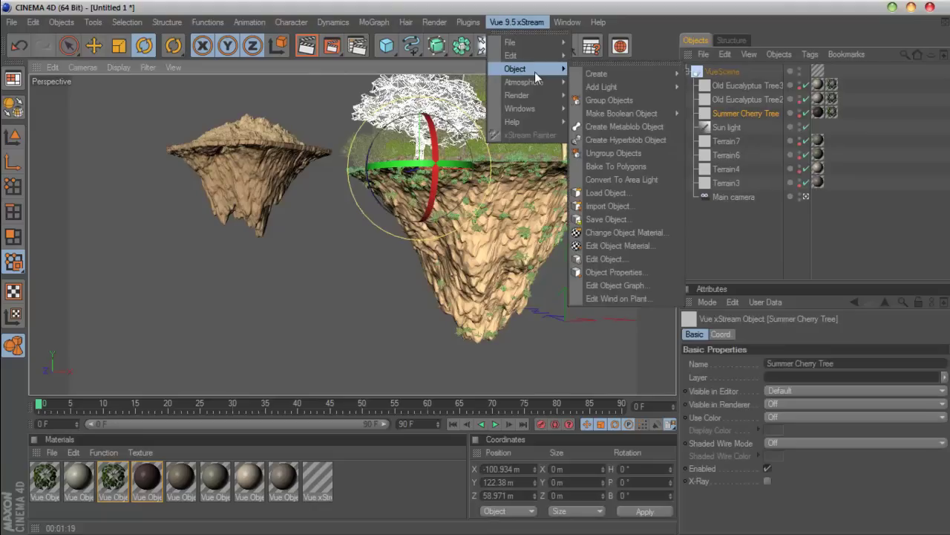
click(602, 259)
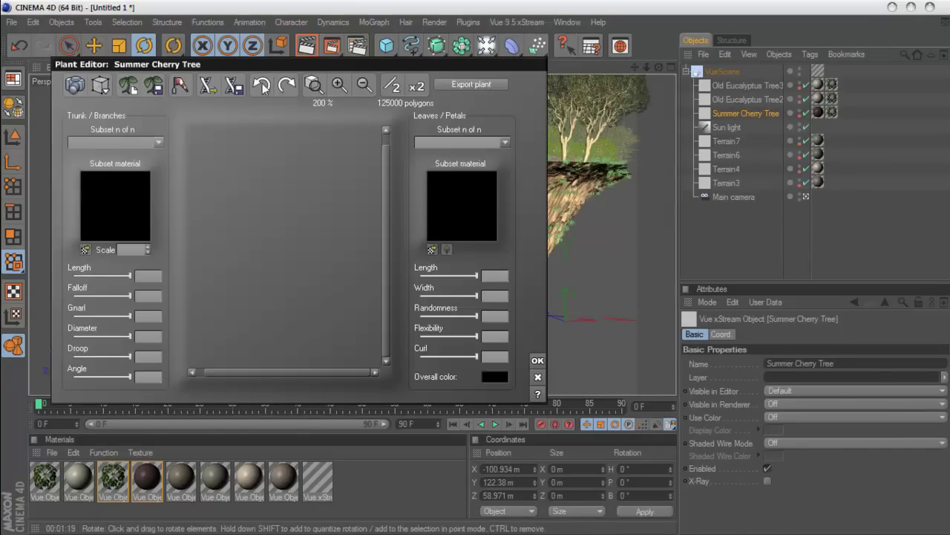
mouse_move(279, 70)
mouse_down()
mouse_move(494, 63)
mouse_move(489, 55)
mouse_up()
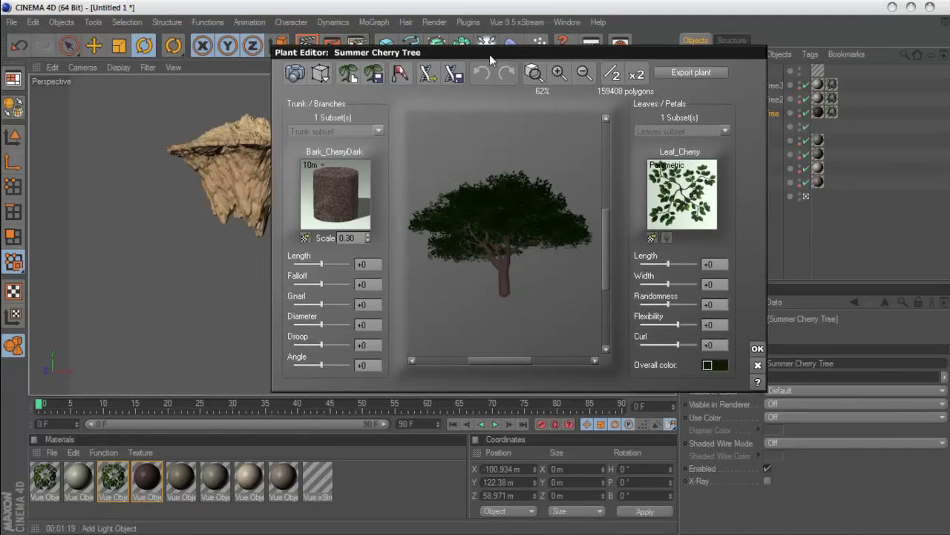
drag(321, 265, 326, 267)
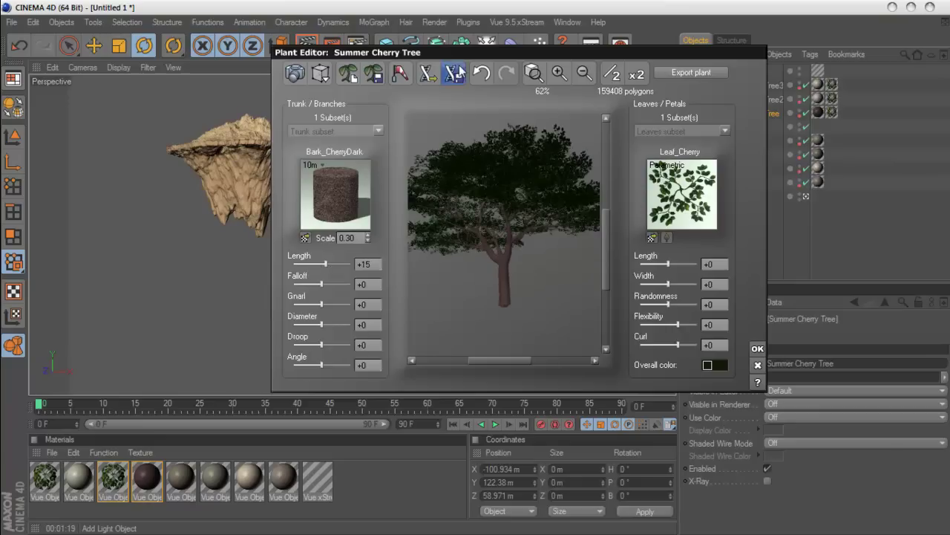
click(453, 72)
drag(476, 207, 504, 104)
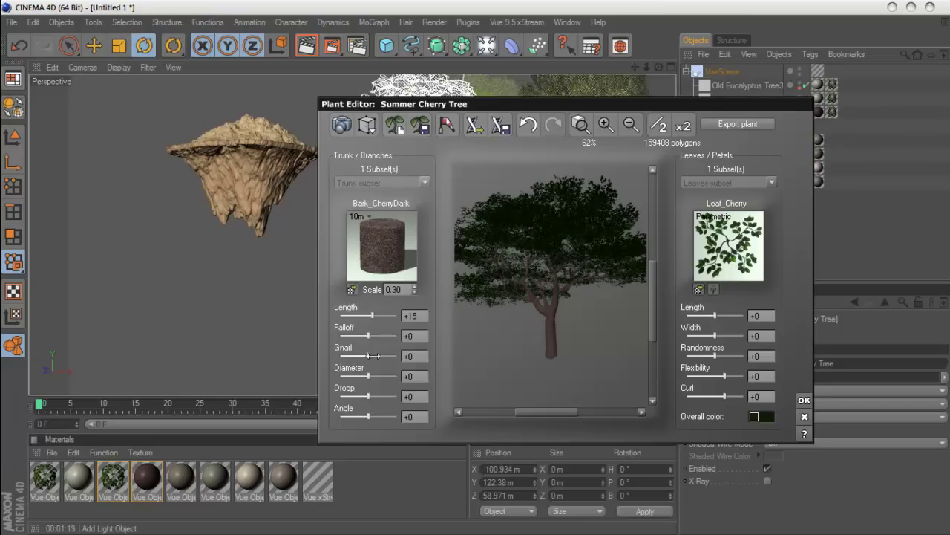
drag(368, 338, 369, 418)
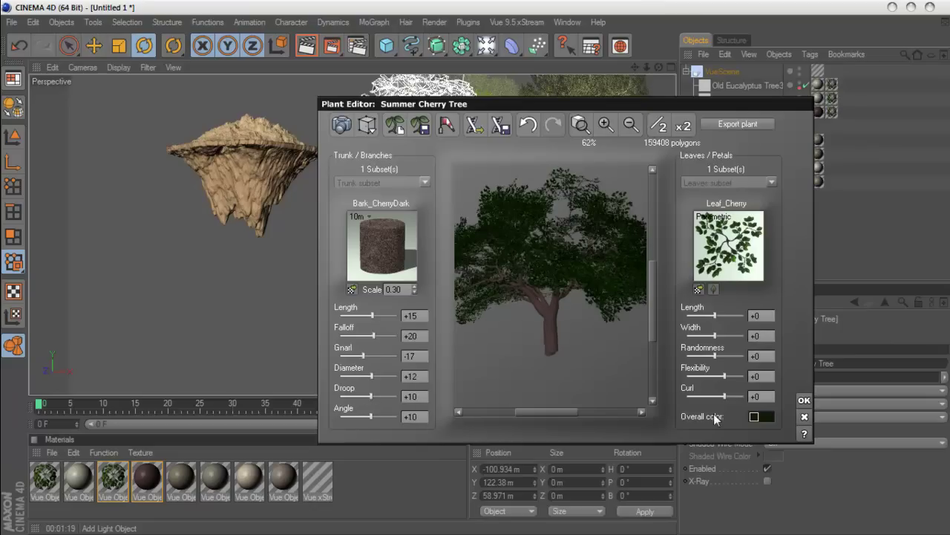
Lengthen the cherry leaves, set flexibility +41 and curl +22, and shift the foliage tint hue
drag(714, 320, 723, 358)
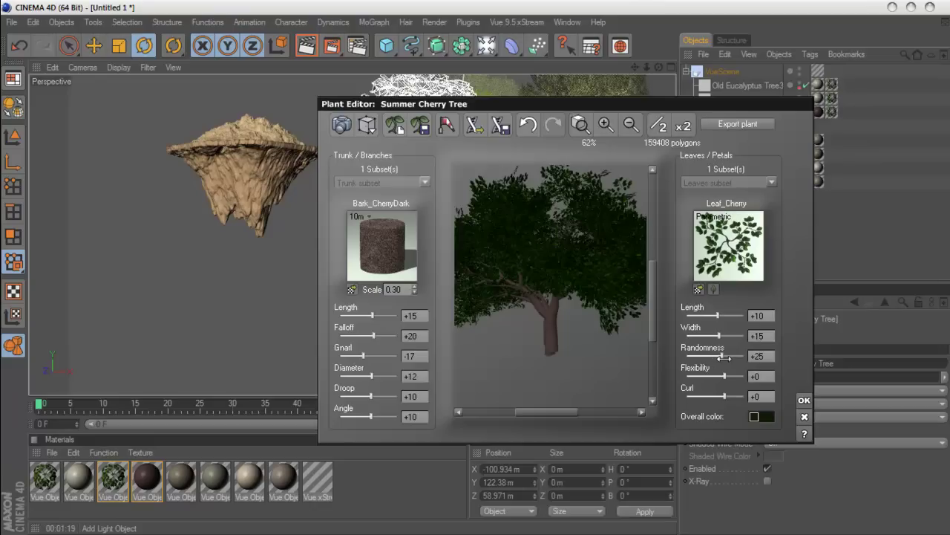
drag(725, 376, 732, 378)
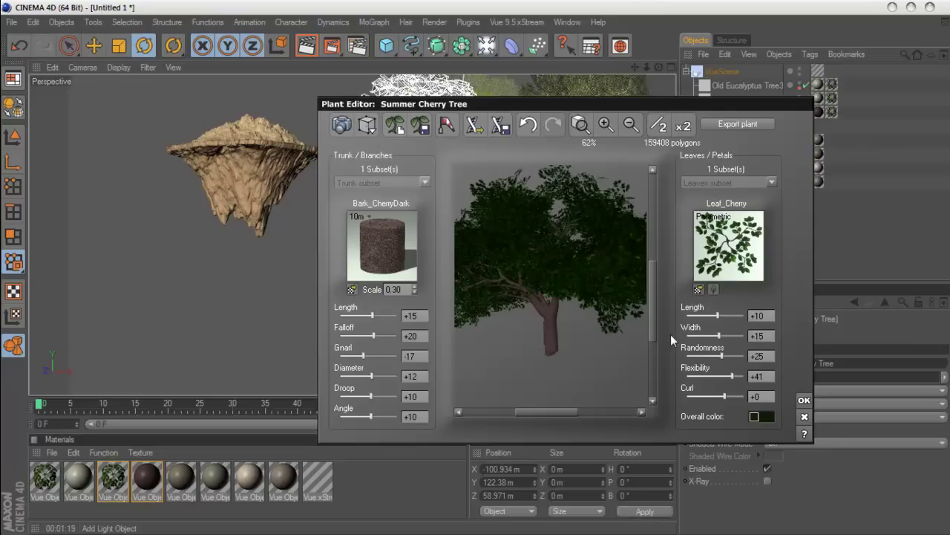
drag(724, 395, 729, 398)
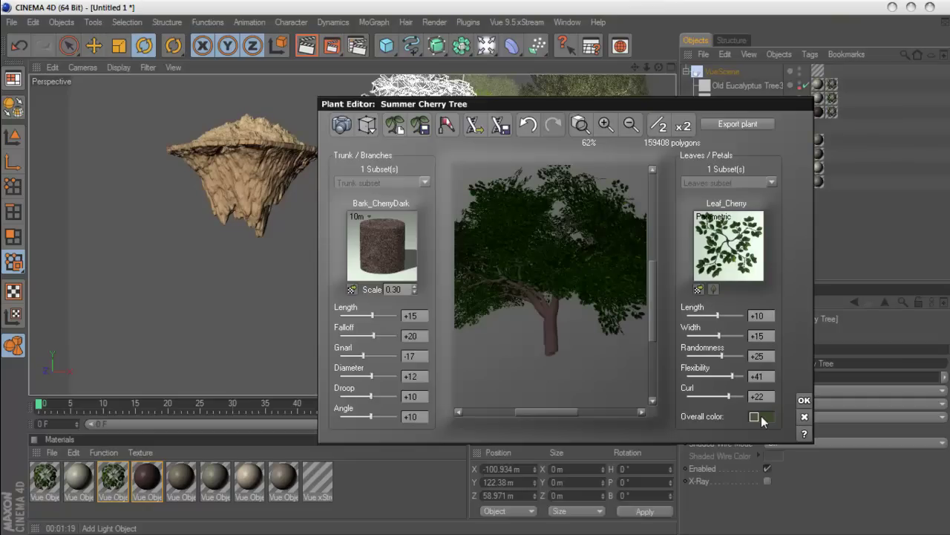
click(761, 416)
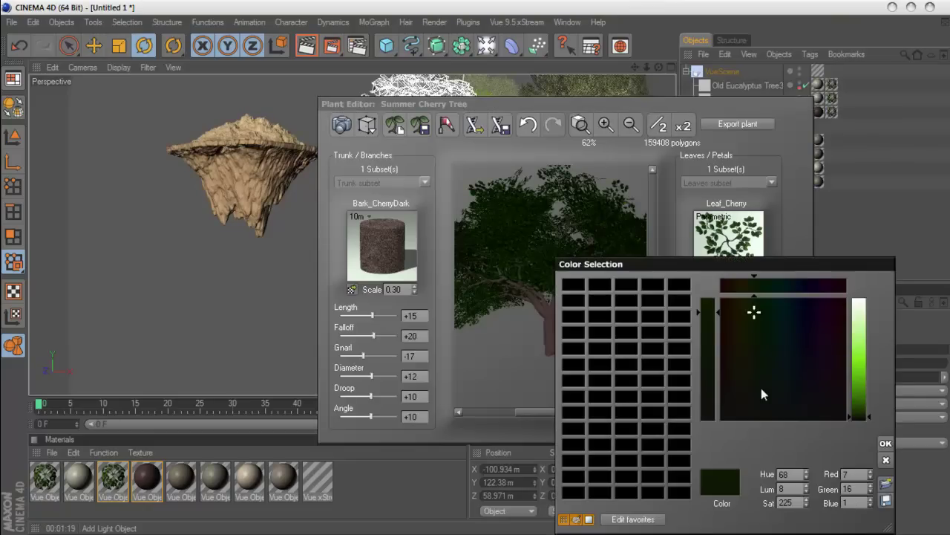
drag(755, 315, 748, 315)
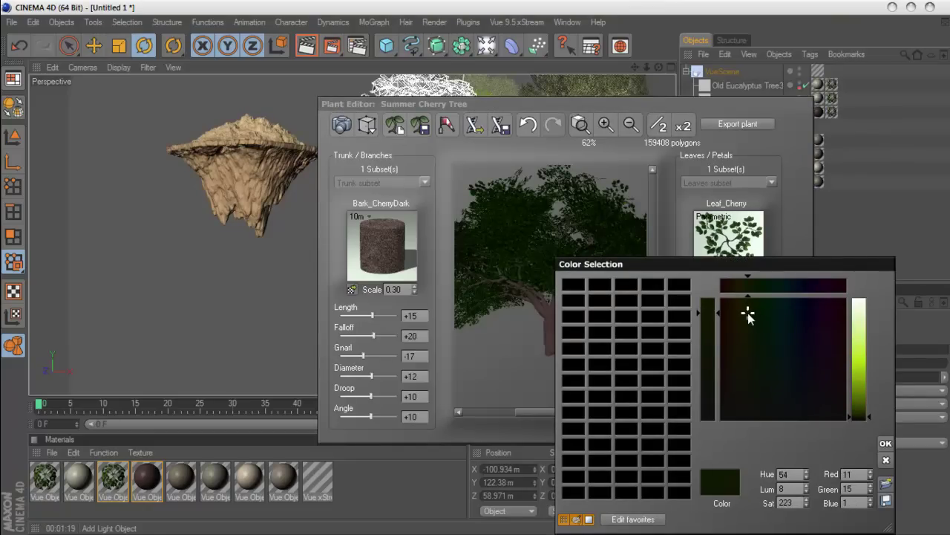
click(883, 444)
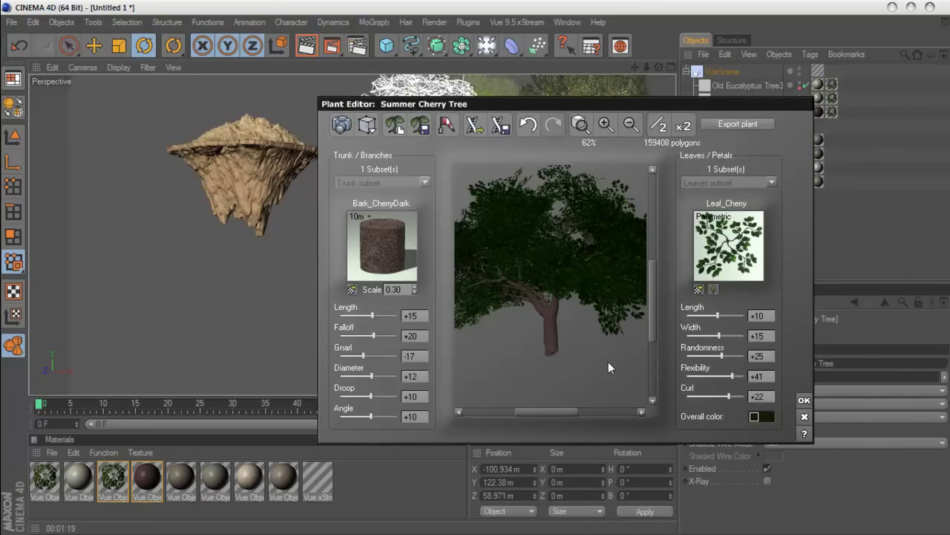
Double the cherry tree's polygon density to 167104 polygons and apply the edits
click(660, 127)
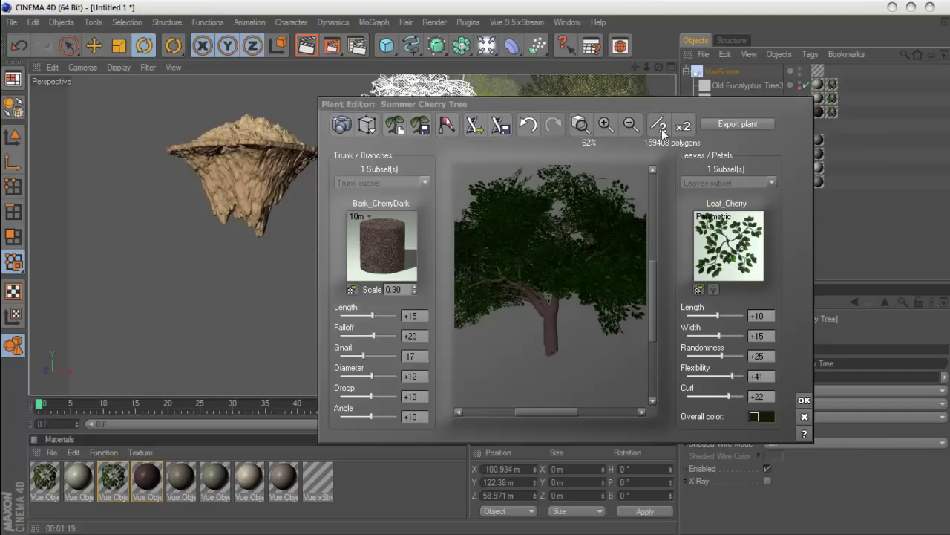
click(683, 127)
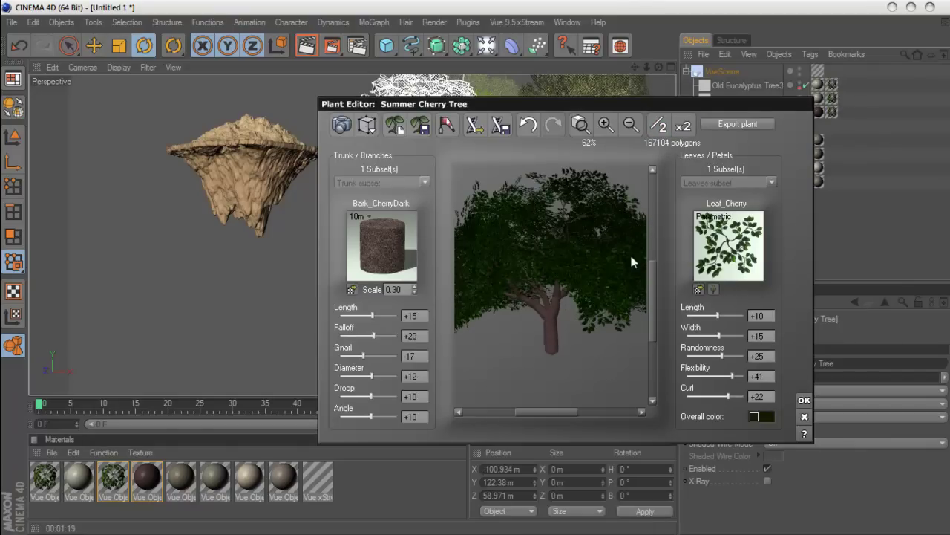
click(806, 402)
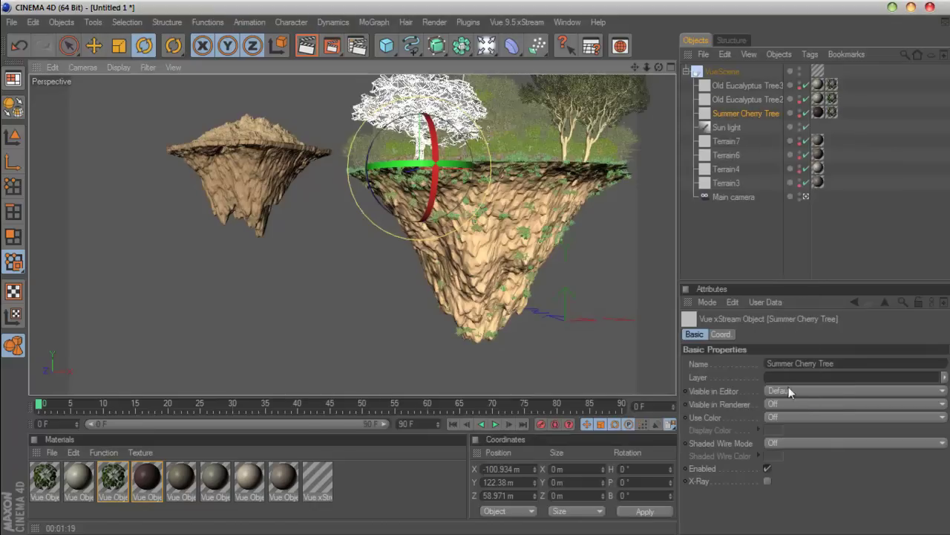
Select Old Eucalyptus Tree2 and zoom and pan the viewport closer on the island's trees
click(565, 175)
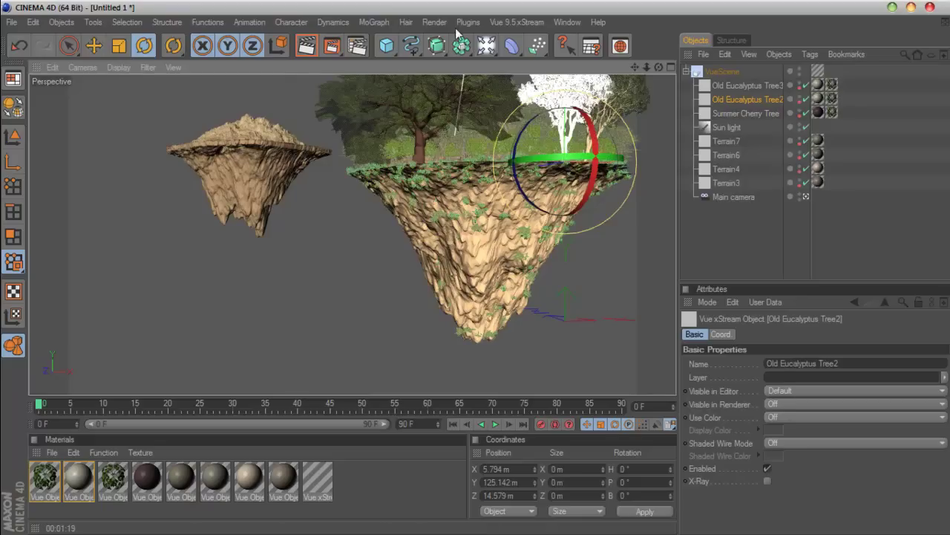
drag(647, 67, 475, 267)
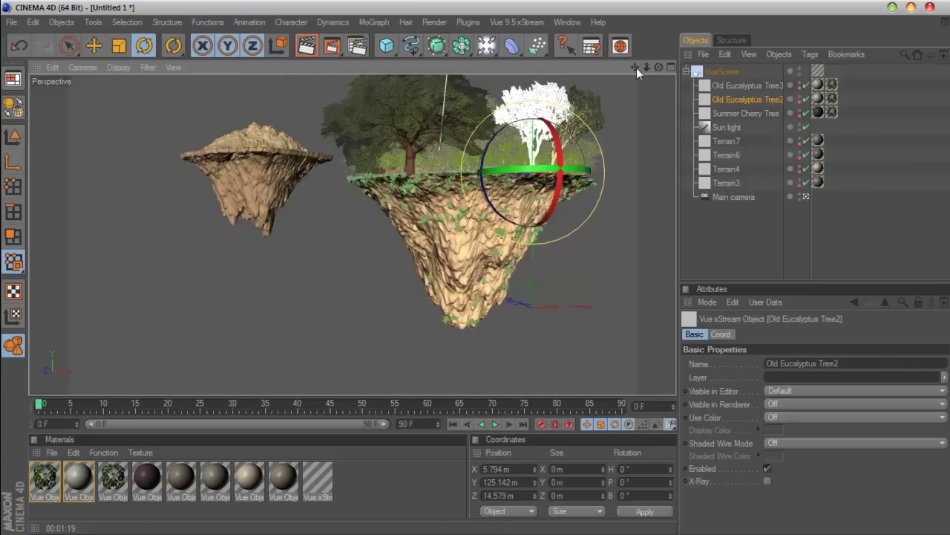
mouse_move(636, 67)
mouse_down()
mouse_move(644, 83)
mouse_move(660, 66)
mouse_move(646, 100)
mouse_up()
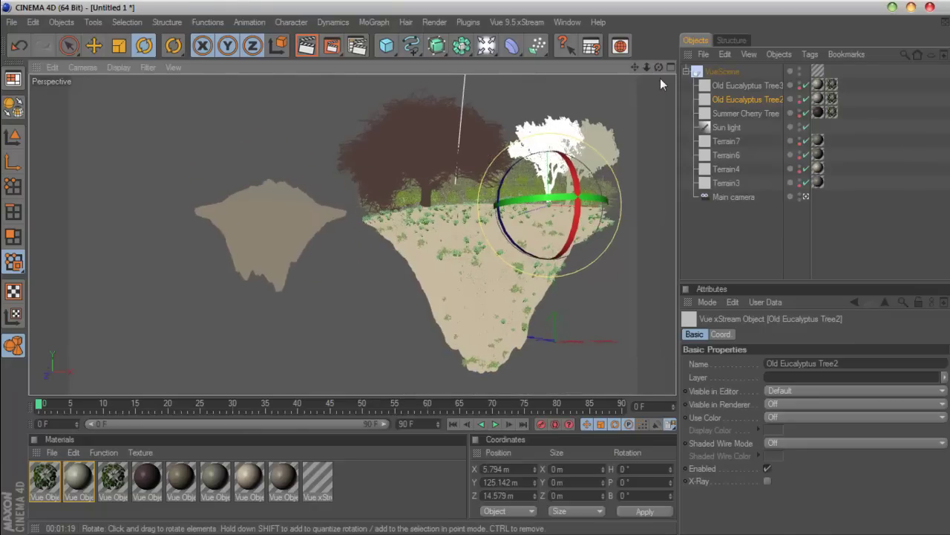
drag(636, 68, 636, 60)
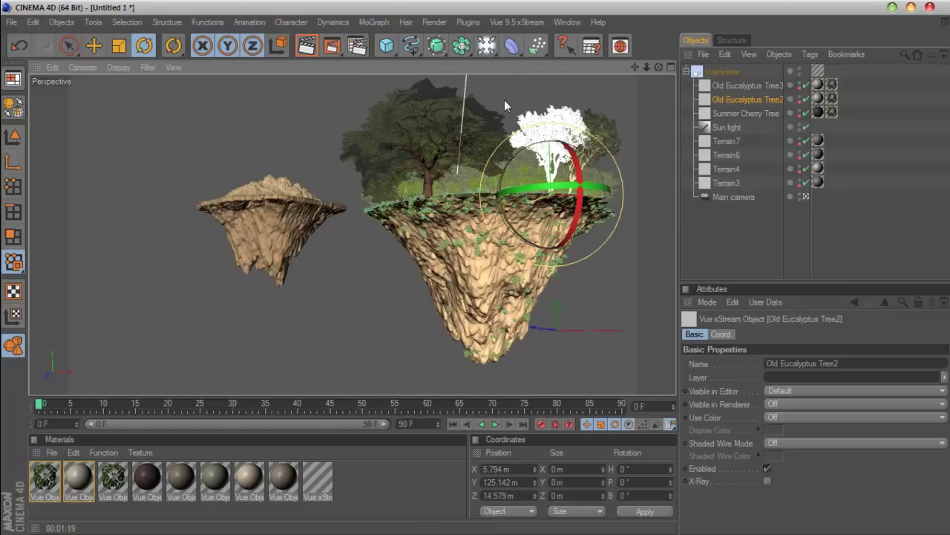
click(512, 22)
mouse_move(515, 68)
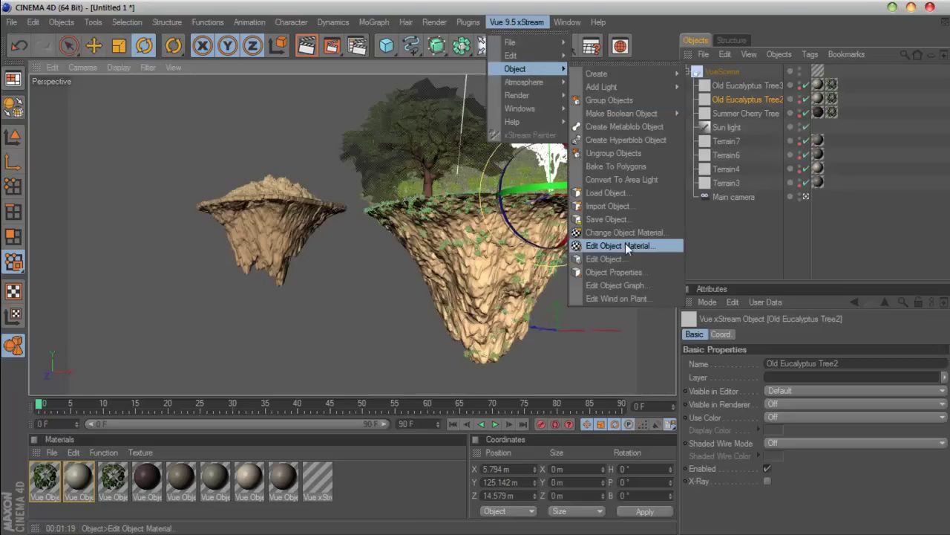
In the Plant Editor, set Old Eucalyptus Tree2's branches to Droop +1, Angle -61, Falloff +22, Length +53
click(628, 245)
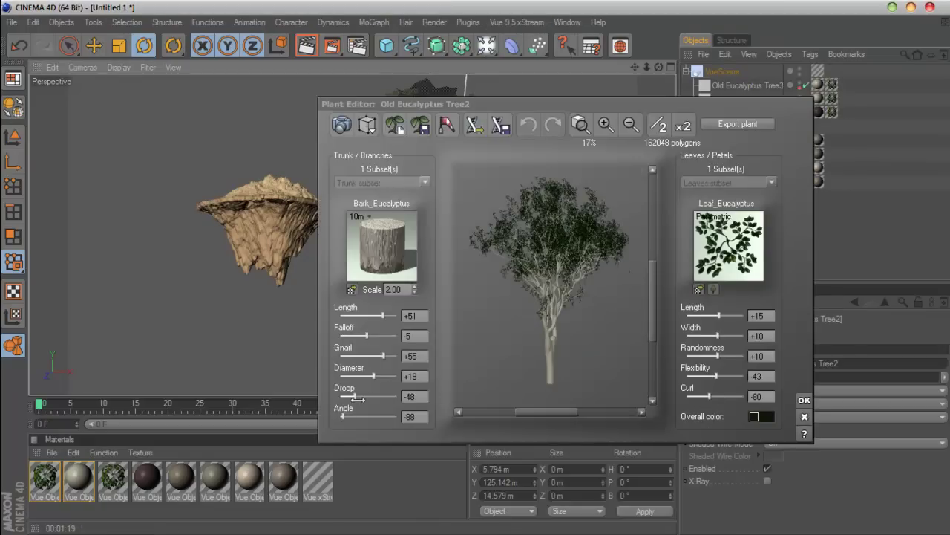
mouse_move(354, 401)
mouse_down()
mouse_move(368, 401)
mouse_move(355, 418)
mouse_up()
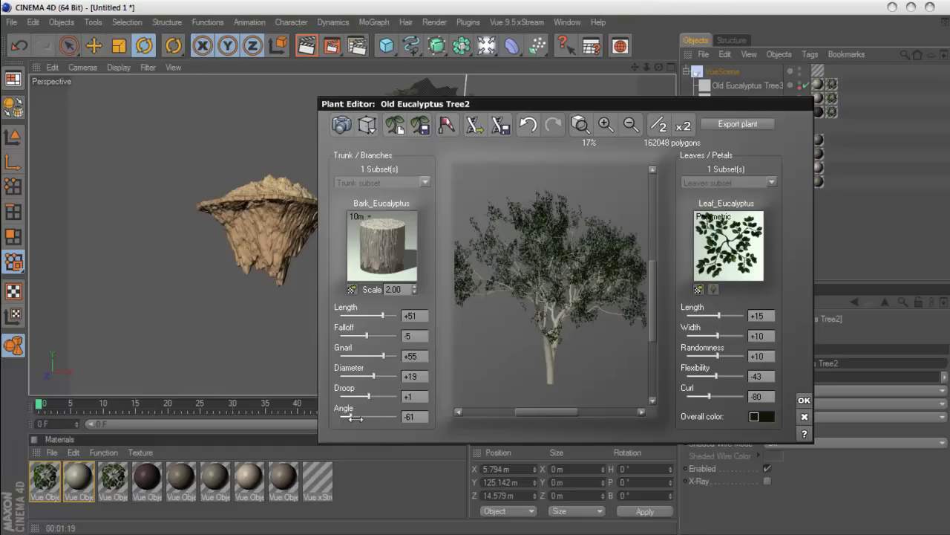
drag(382, 317, 375, 336)
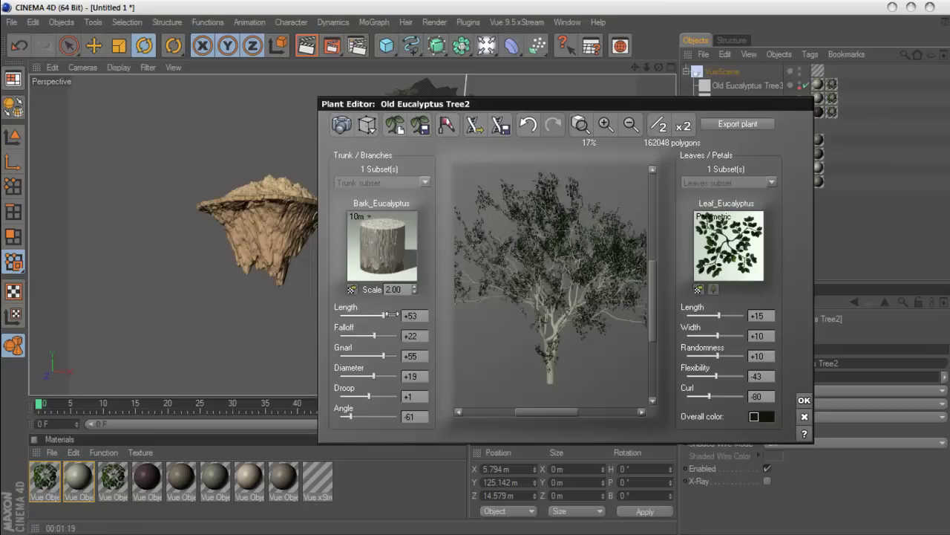
double_click(376, 248)
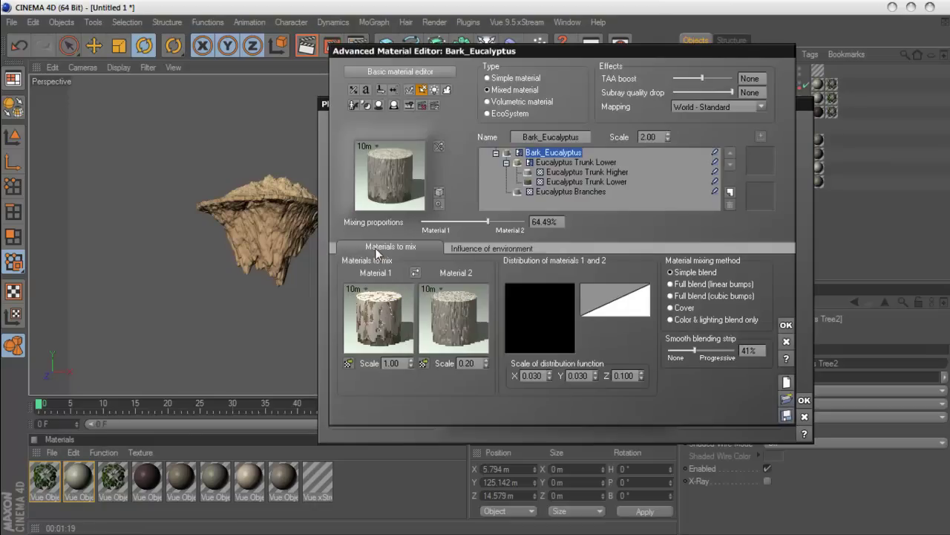
click(791, 360)
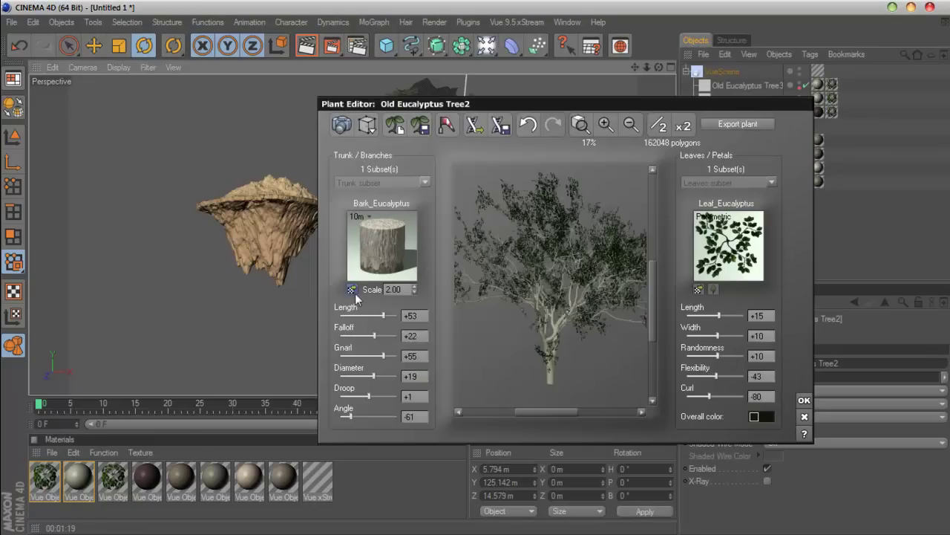
Replace the eucalyptus bark with the Desert Rocks material from the Landscapes collection
click(352, 288)
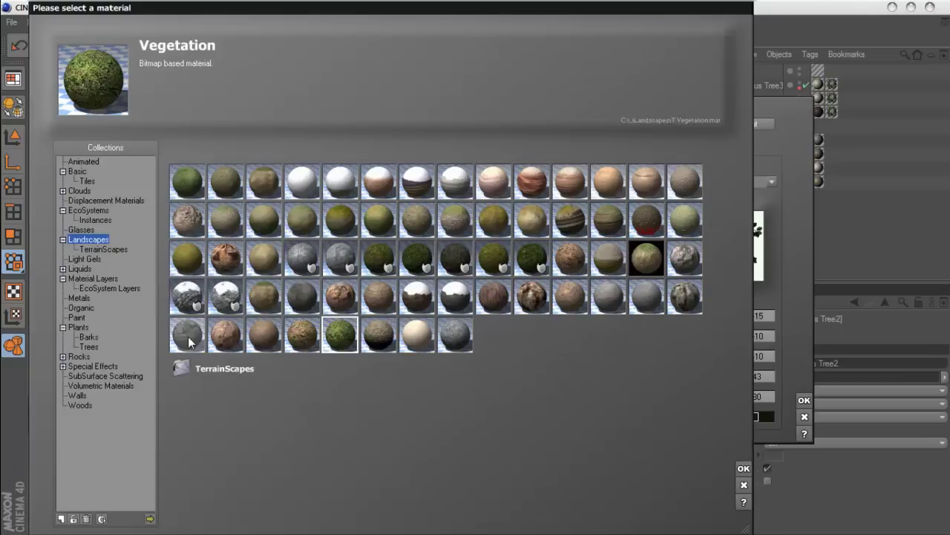
click(90, 347)
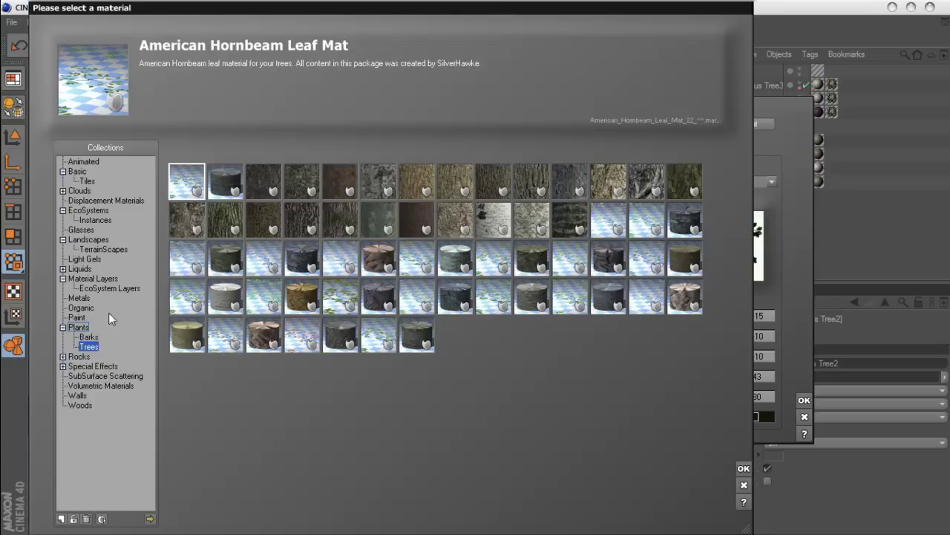
click(95, 249)
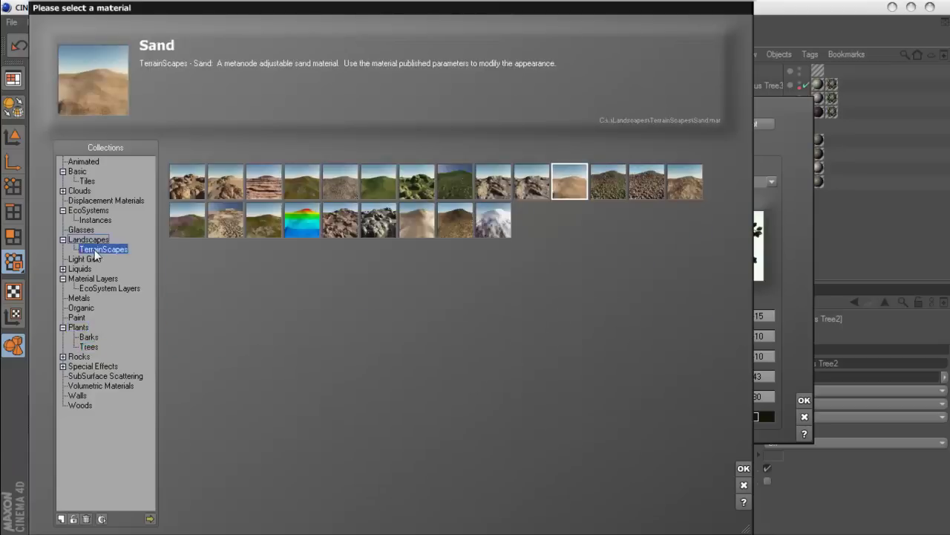
click(94, 242)
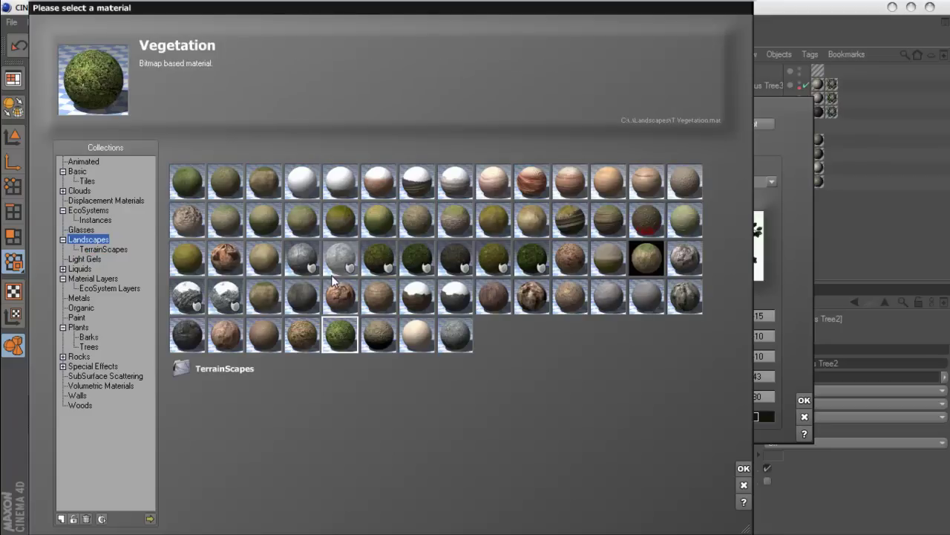
click(491, 299)
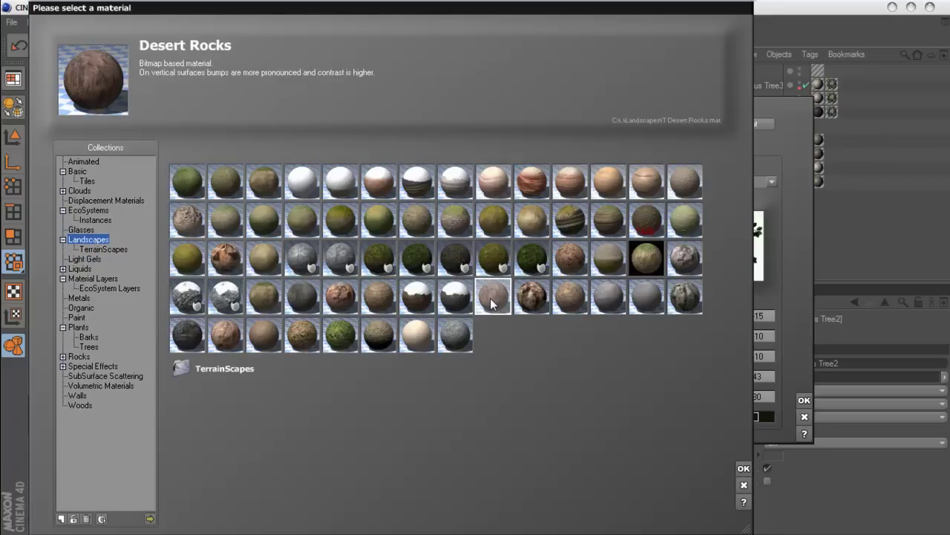
click(743, 468)
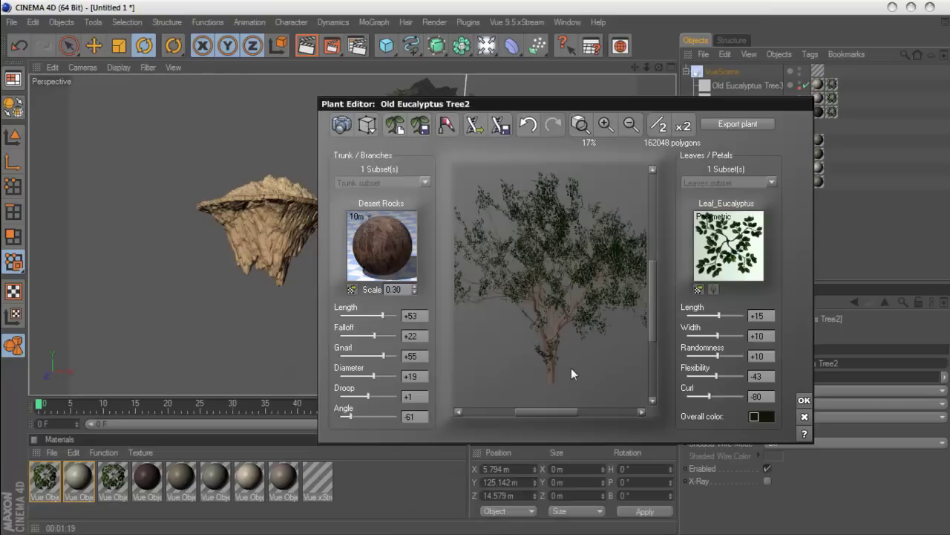
Set the eucalyptus leaves to Length +25 and Width +17, branch Falloff +32, and apply
mouse_move(718, 316)
mouse_down()
mouse_move(724, 340)
mouse_move(715, 337)
mouse_move(731, 357)
mouse_move(723, 400)
mouse_up()
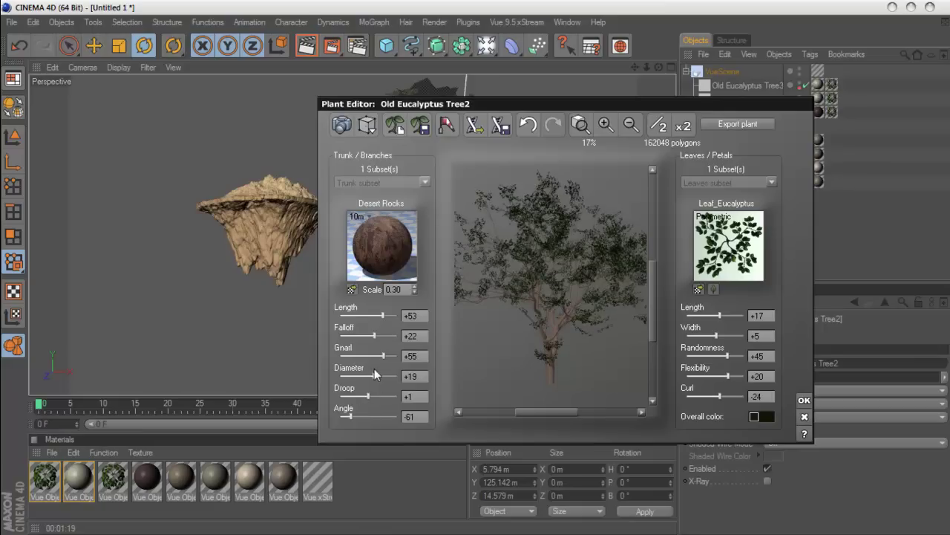
drag(373, 336, 378, 337)
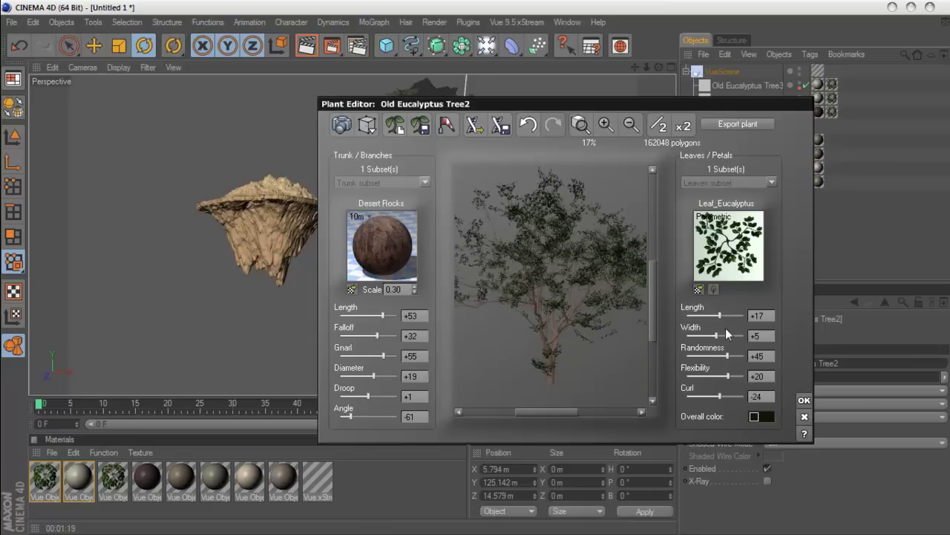
drag(719, 315, 720, 335)
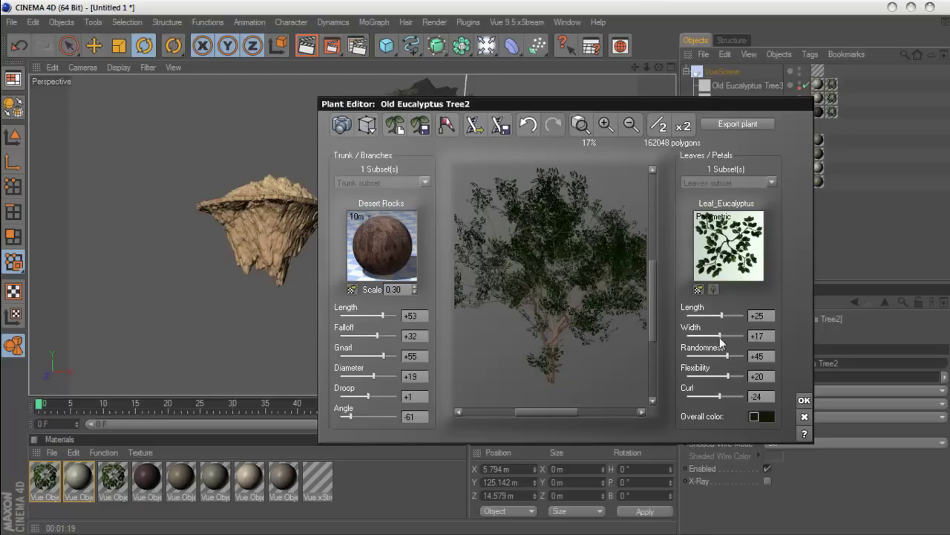
click(805, 399)
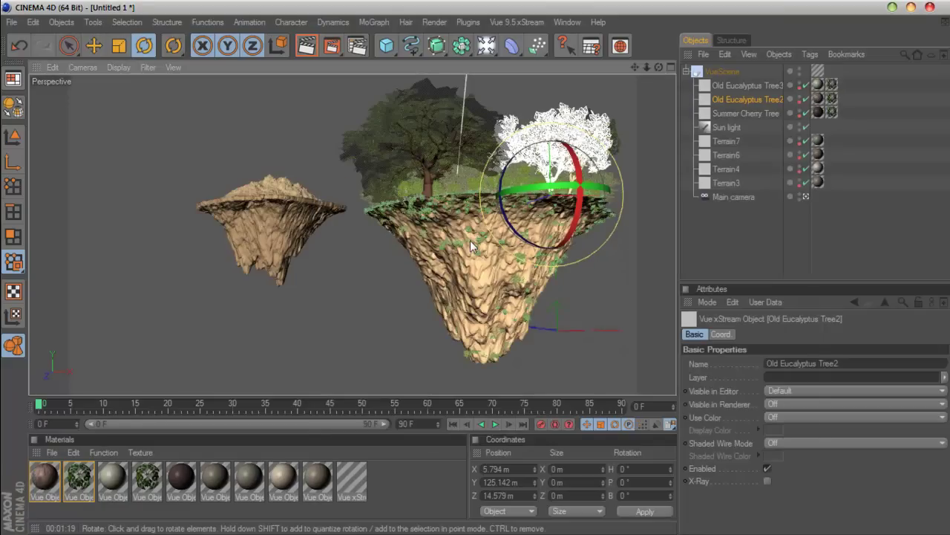
Turn Old Eucalyptus Tree2 to a heading of -54.169° and clear the selection
drag(553, 190, 424, 190)
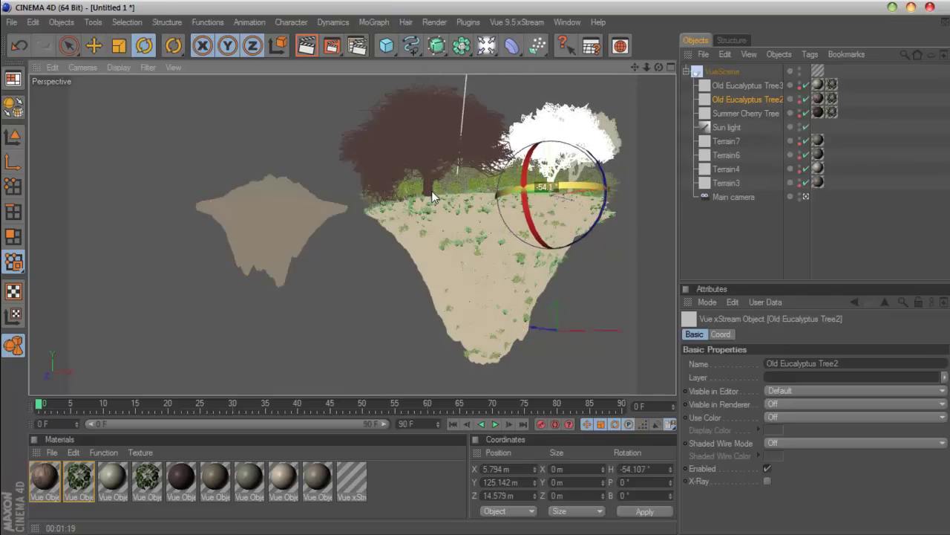
click(611, 125)
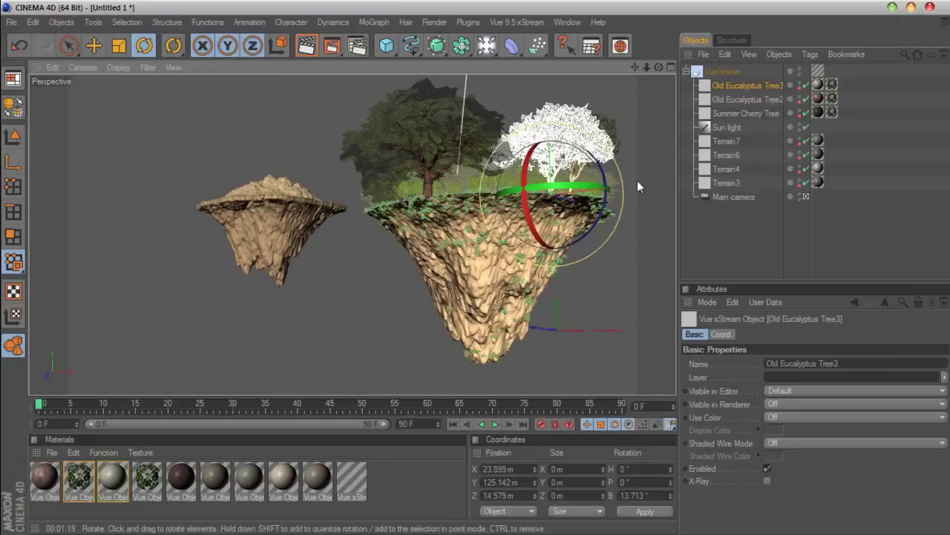
click(694, 217)
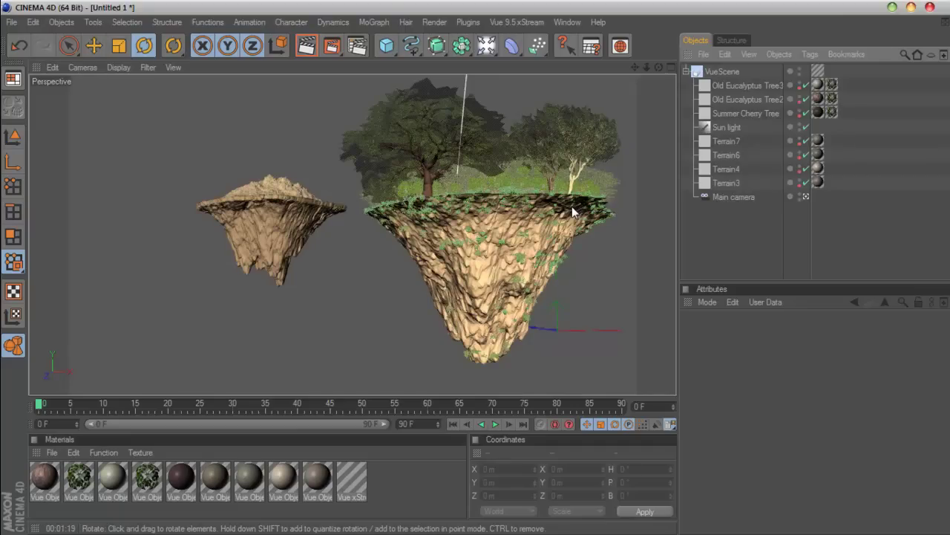
Render a test image of both floating islands, then close the Picture Viewer and stop the renderer
click(307, 46)
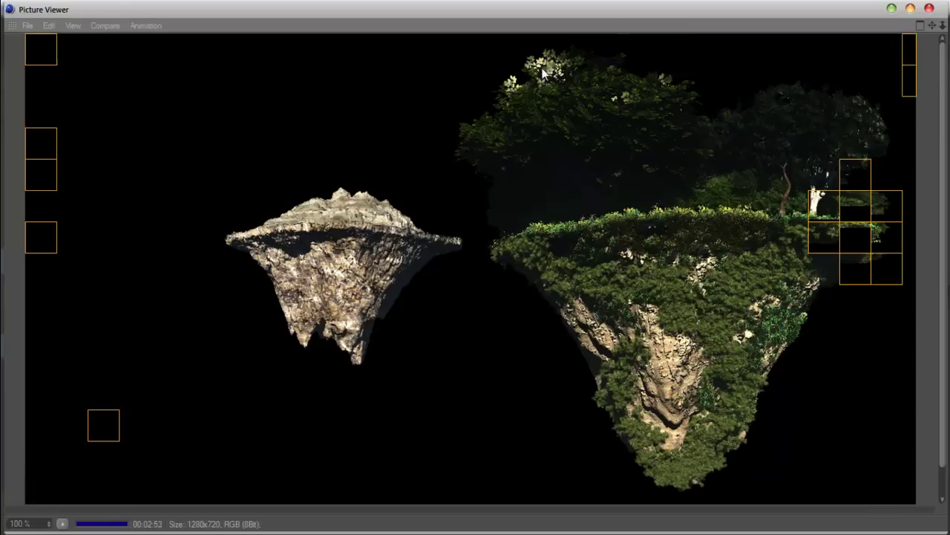
click(928, 8)
click(506, 322)
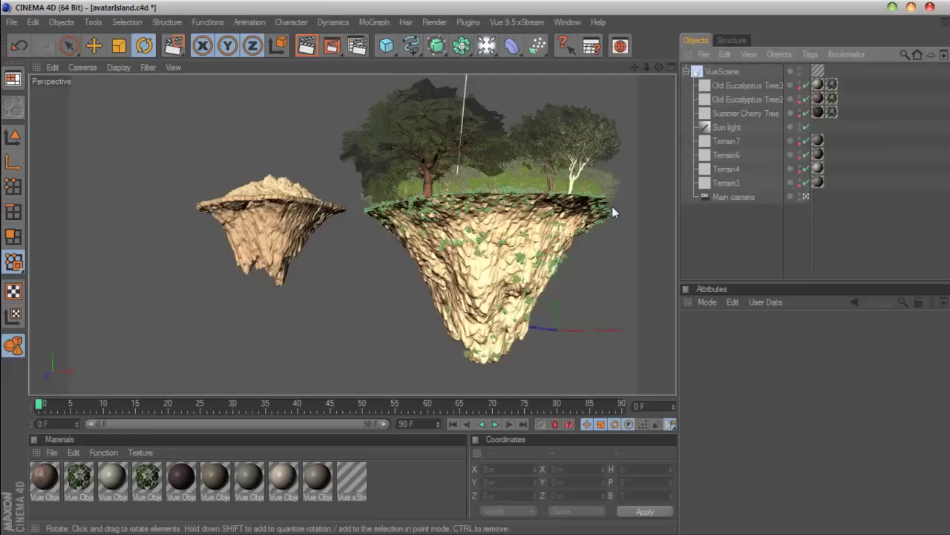
In the Plant Editor, set the Summer Cherry Tree's leaves to Length +5 and Width -2, and apply
click(428, 178)
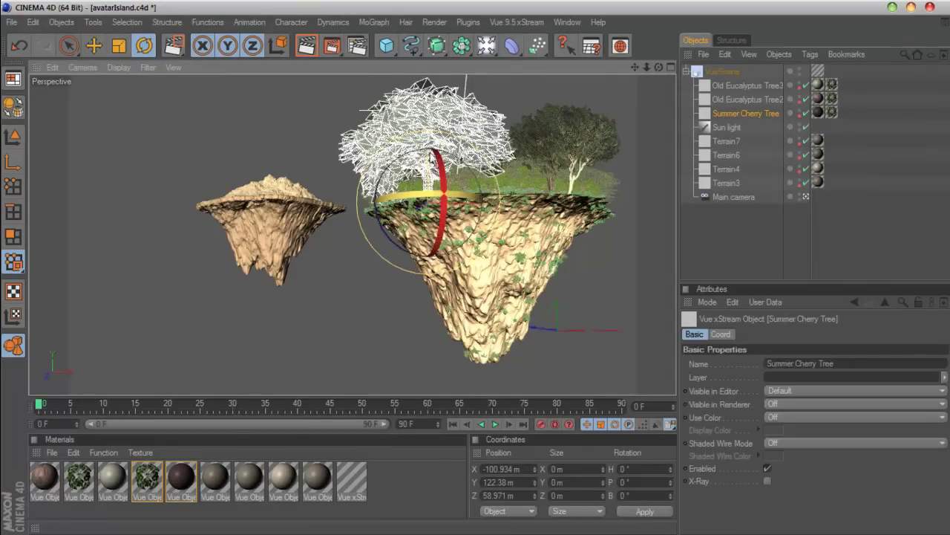
click(518, 22)
mouse_move(515, 68)
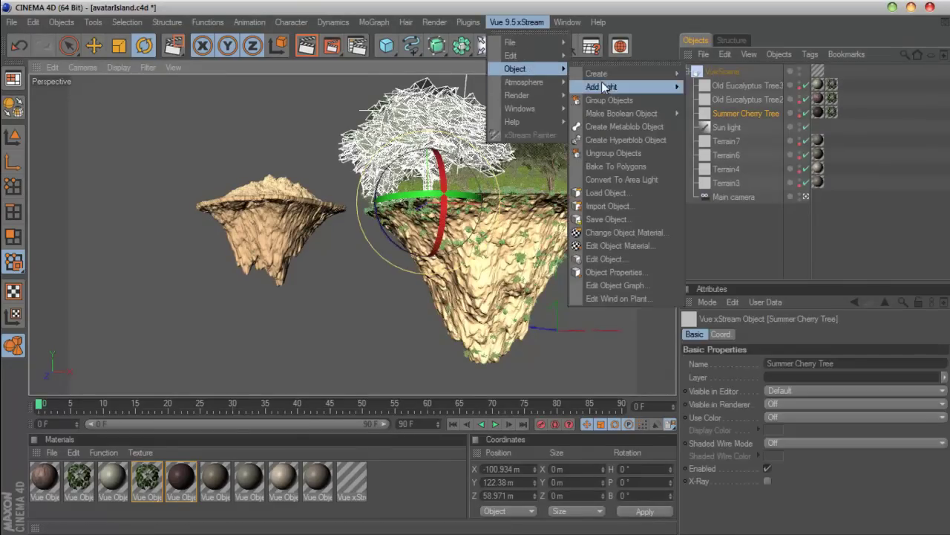
click(603, 258)
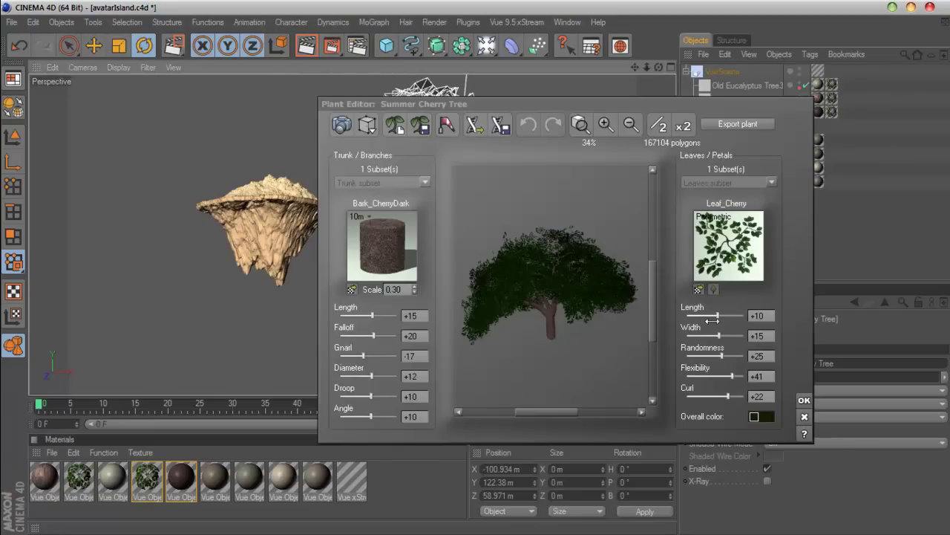
mouse_move(712, 320)
mouse_down()
mouse_move(718, 336)
mouse_move(714, 316)
mouse_up()
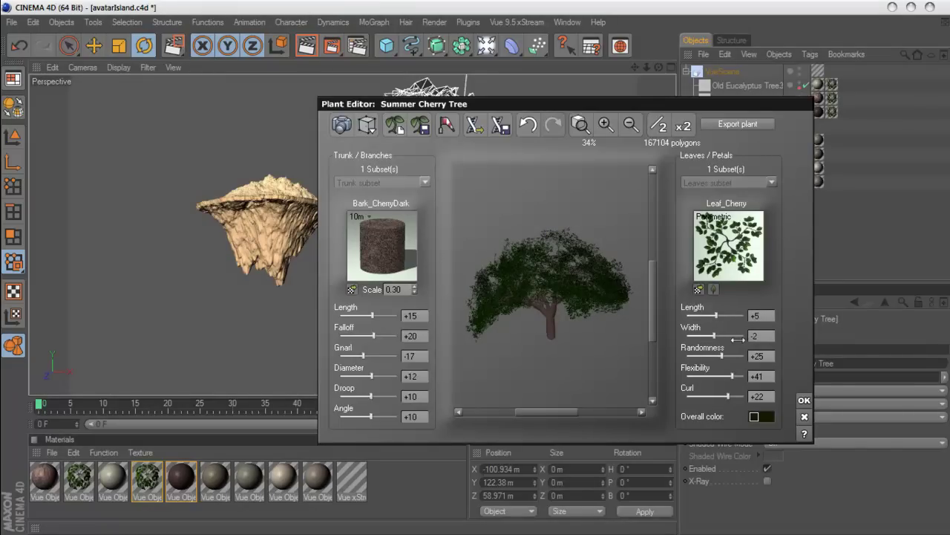
click(804, 400)
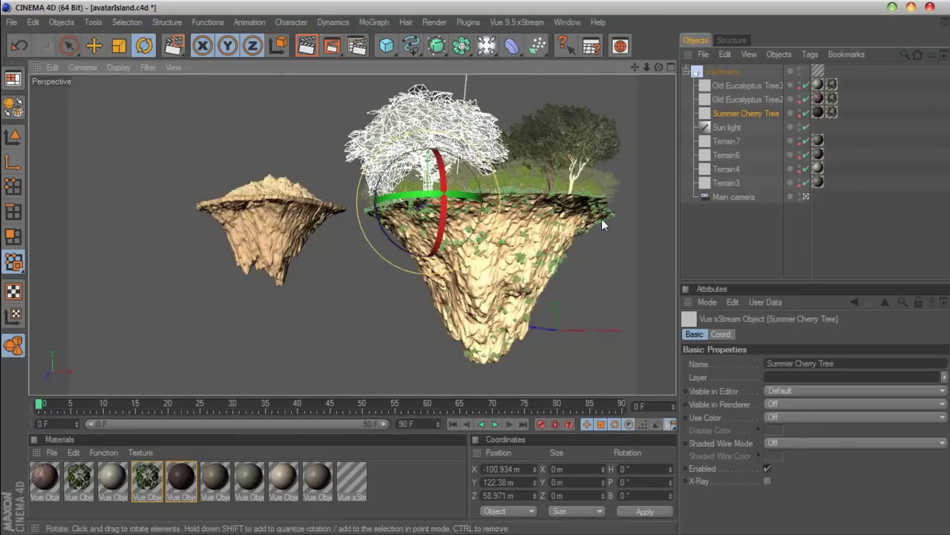
click(726, 127)
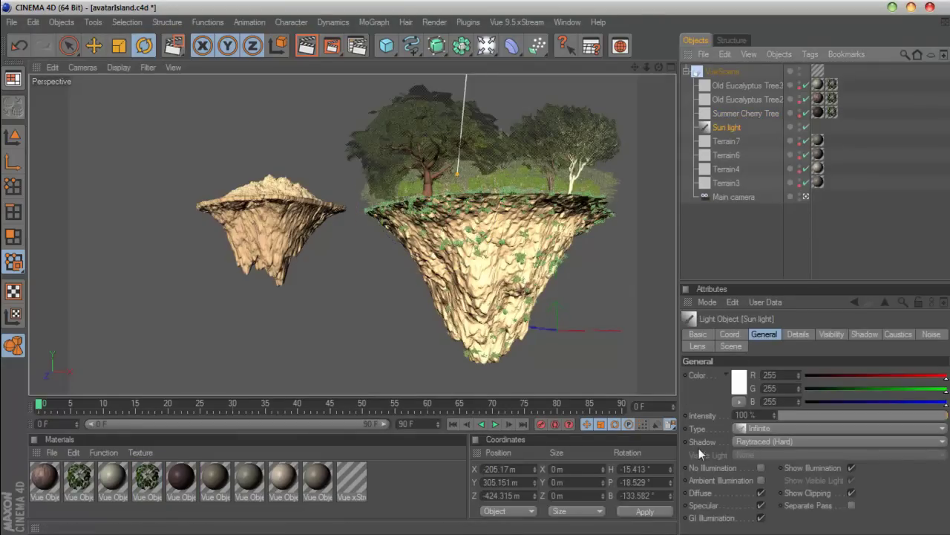
Keep Raytraced (Hard) in Cinema 4D; in the Vue light editor set Sun shadow density 77% with a shadow map
click(767, 438)
click(768, 461)
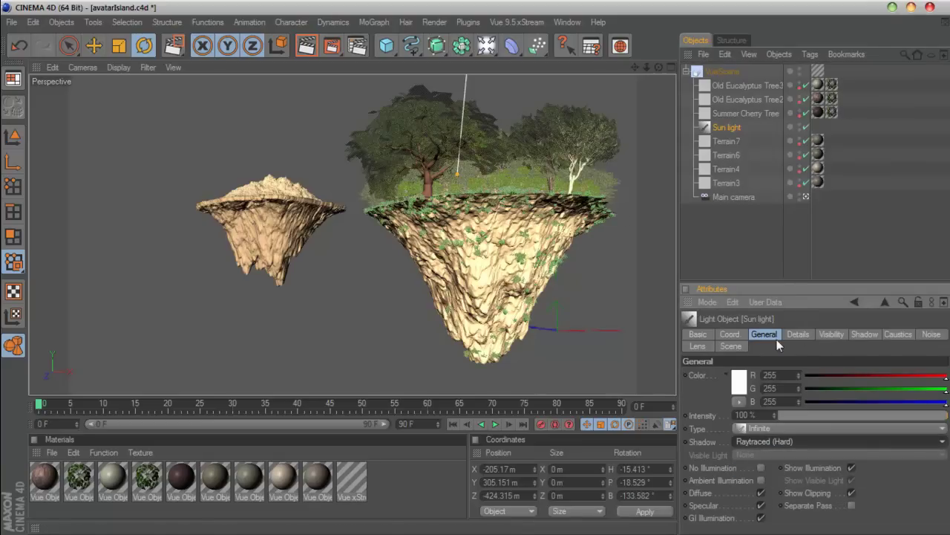
click(514, 22)
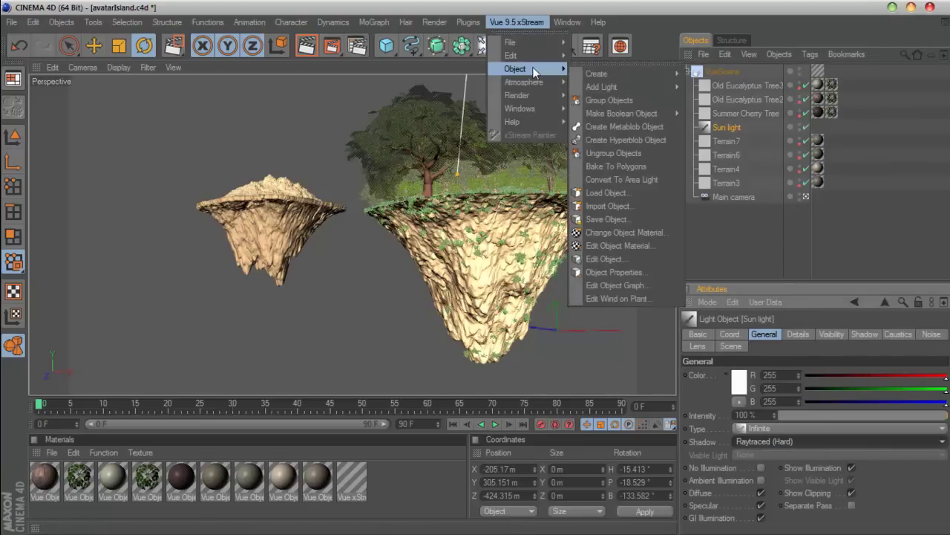
click(627, 260)
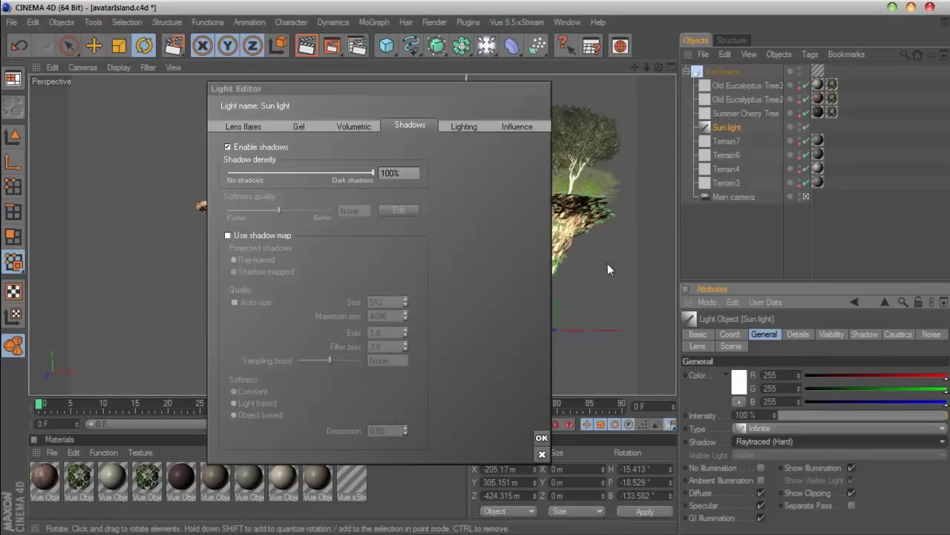
drag(411, 85, 500, 78)
drag(461, 167, 428, 166)
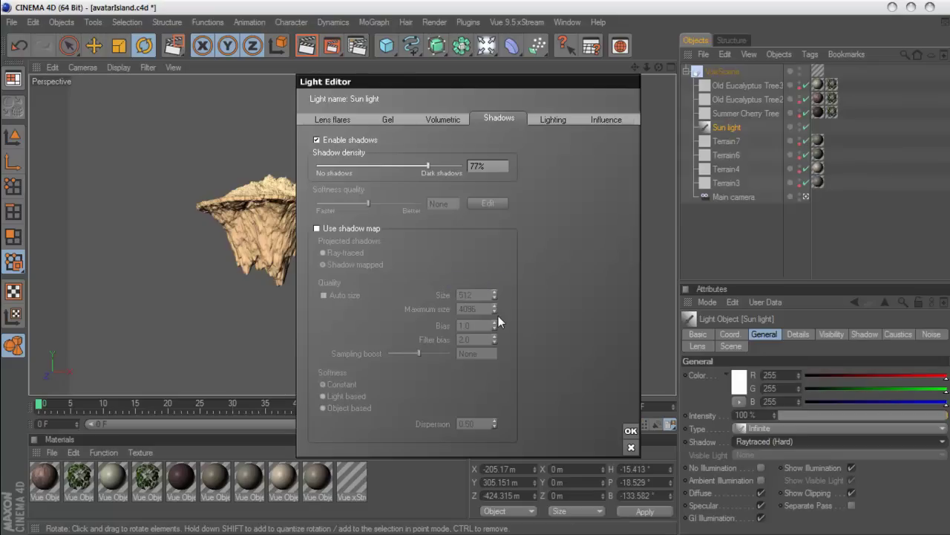
click(327, 230)
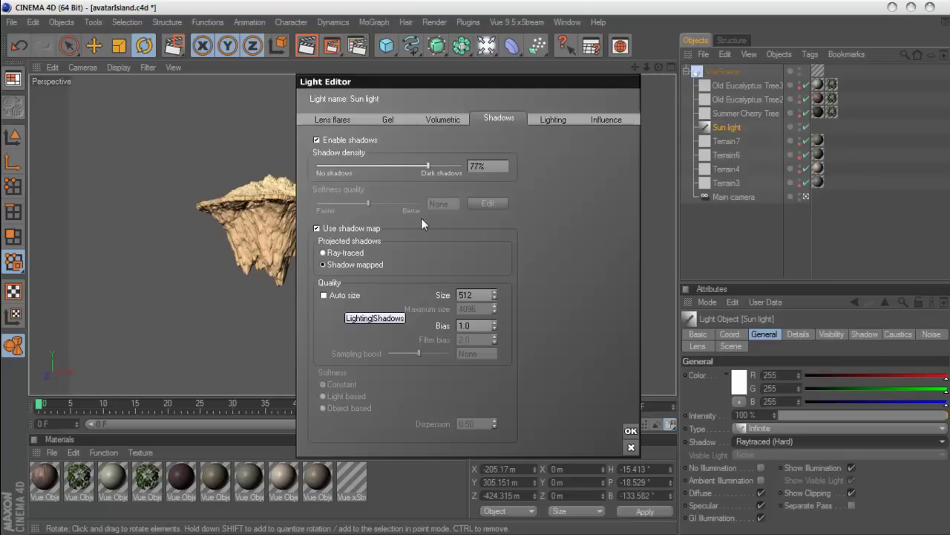
Review the Sun light's volumetric, lighting, gel and lens flare settings, then apply them
click(432, 119)
click(545, 119)
click(395, 117)
click(329, 121)
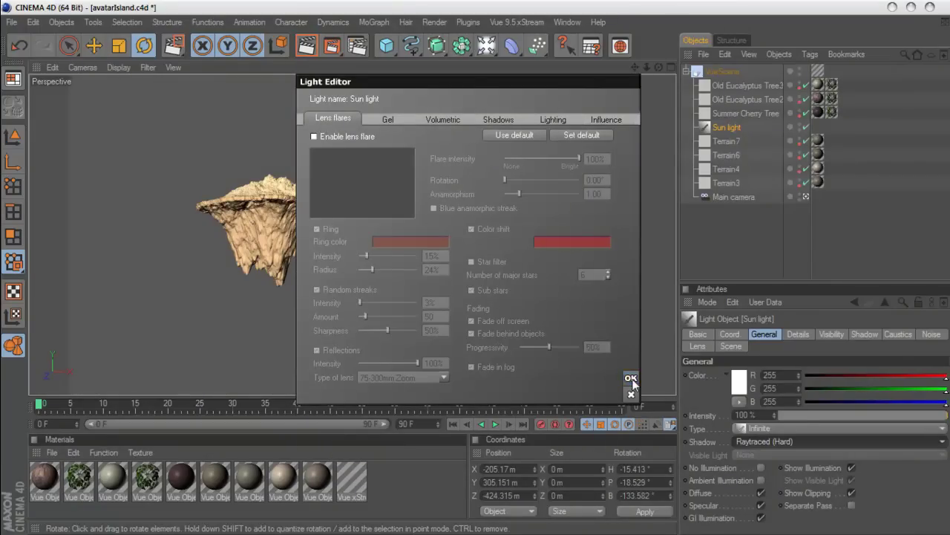
click(632, 378)
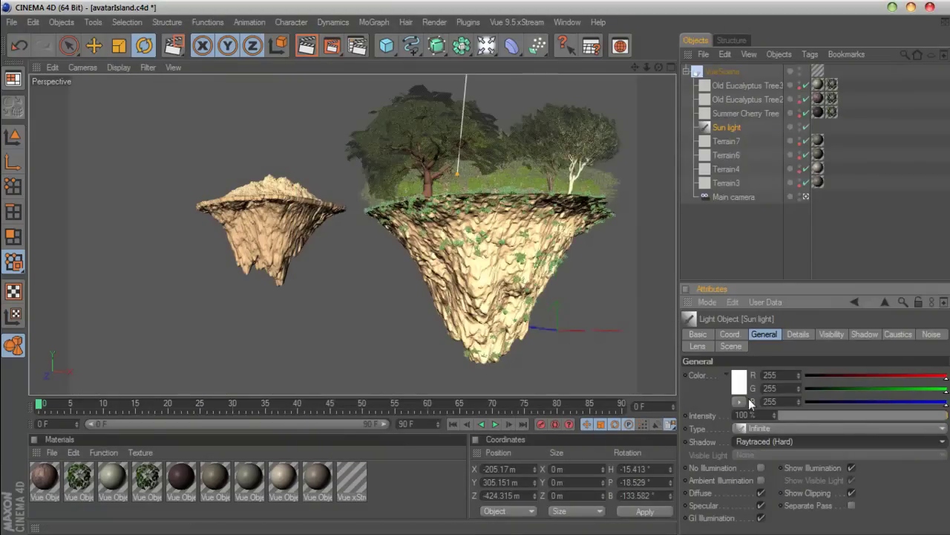
Browse the Sun light's volumetric, shadow, lighting and influence options in the full Light Editor
click(517, 21)
mouse_move(524, 81)
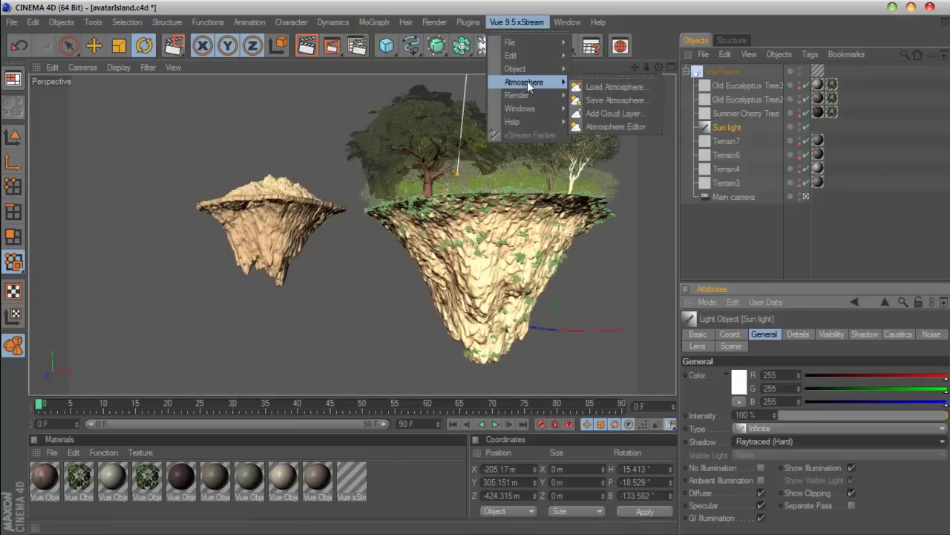
click(632, 272)
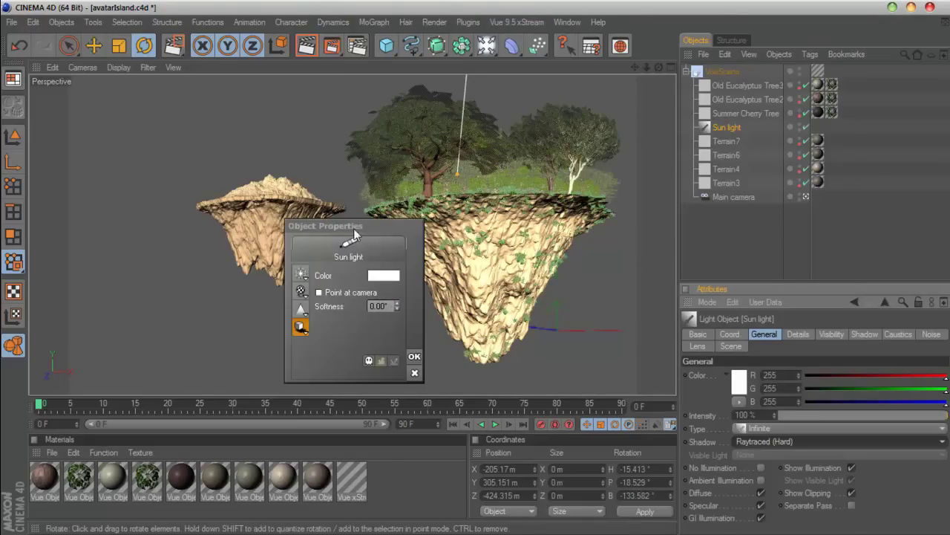
drag(355, 225, 466, 166)
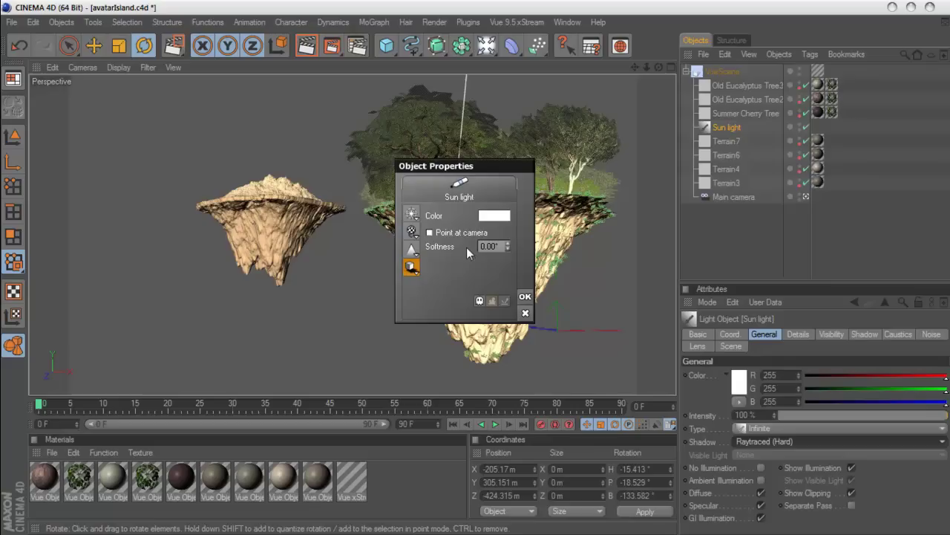
click(412, 215)
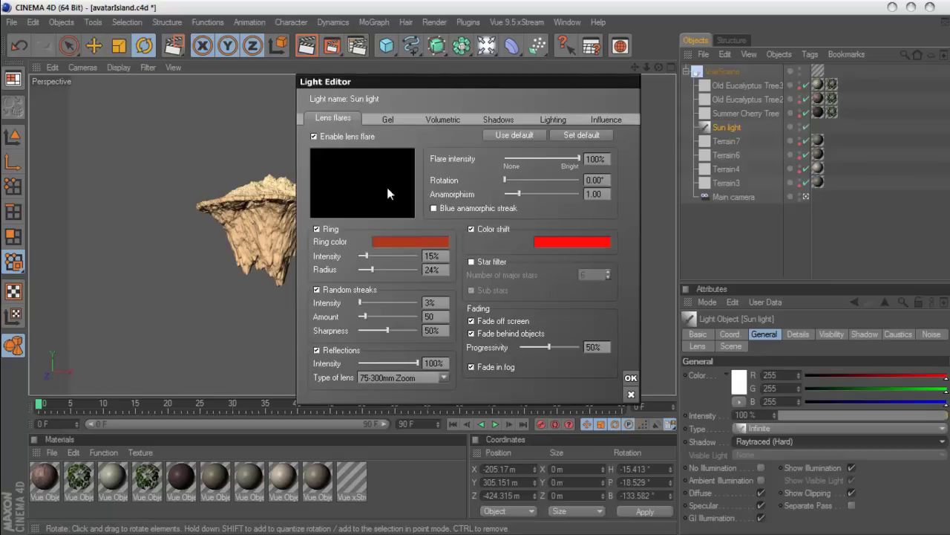
click(420, 120)
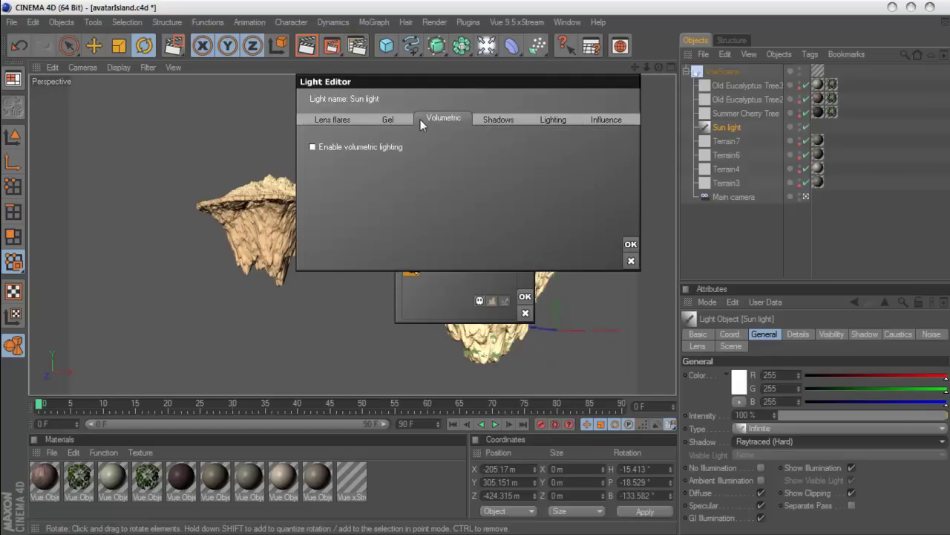
click(492, 115)
click(553, 119)
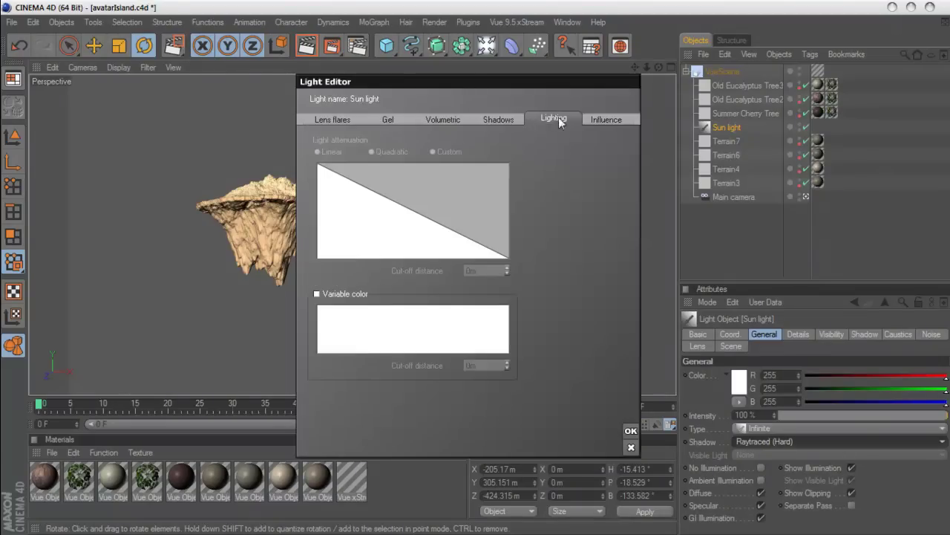
click(603, 121)
click(630, 446)
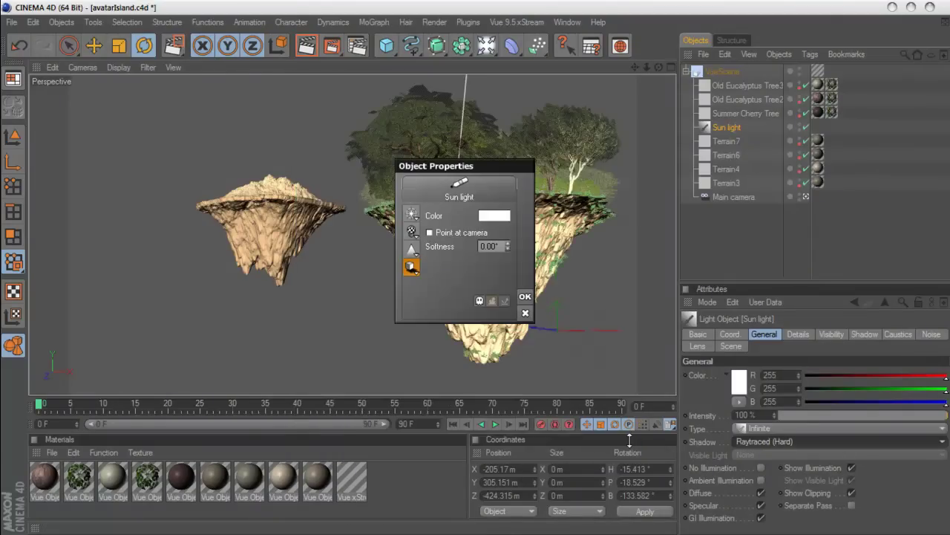
Inspect the lens flare colour shift, then accept and close the Light Editor
click(410, 266)
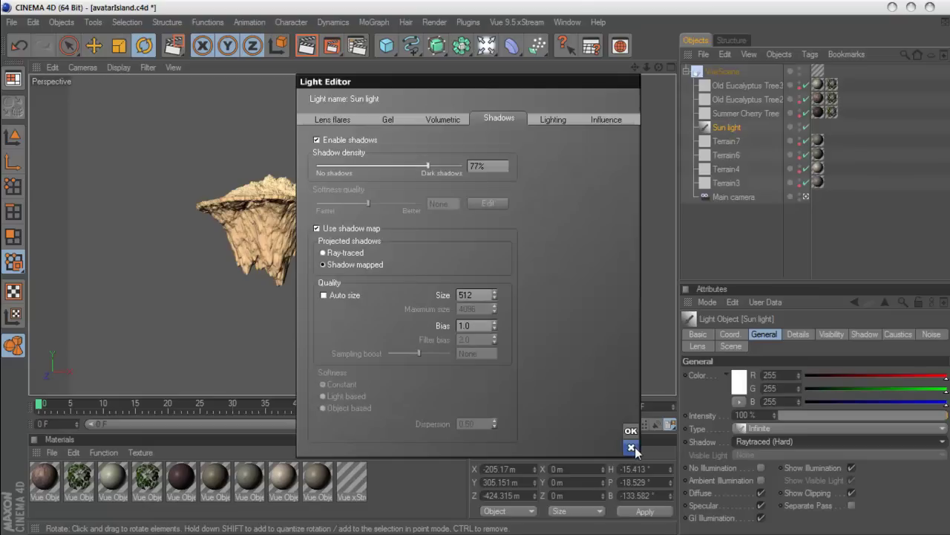
click(326, 120)
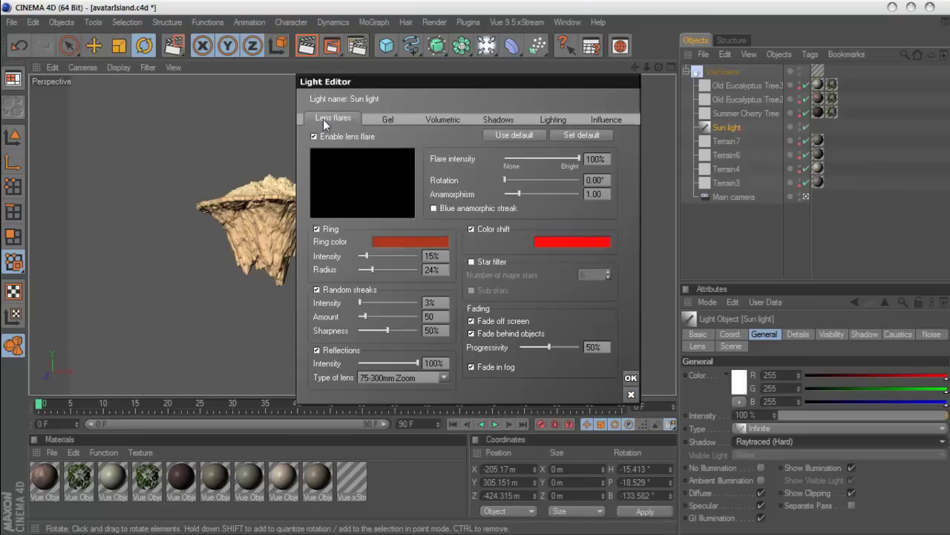
click(594, 244)
click(630, 377)
Dim the sun to 84%, then set atmosphere quality boost +0.8, ambient light 70%, balance 49%, intensity +0.15
click(677, 309)
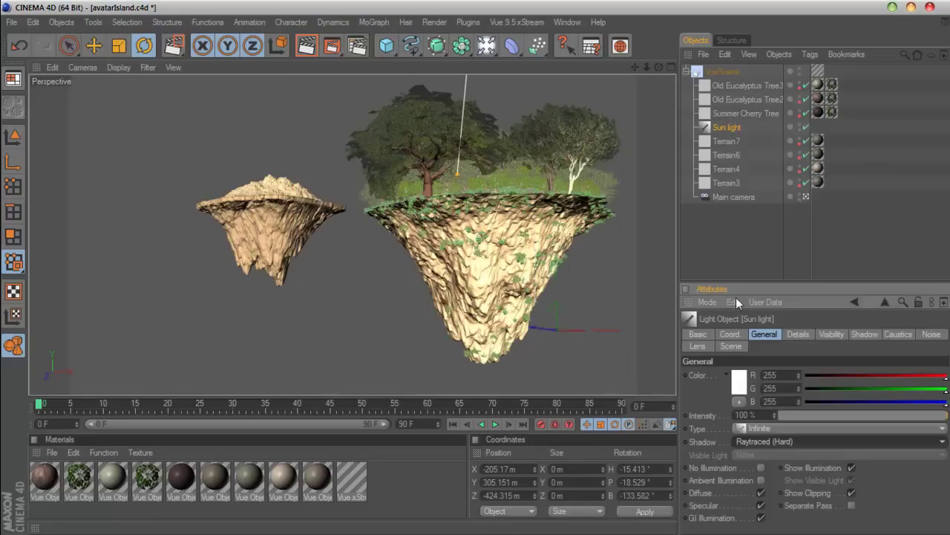
mouse_move(925, 421)
mouse_down()
mouse_move(906, 420)
mouse_move(923, 416)
mouse_up()
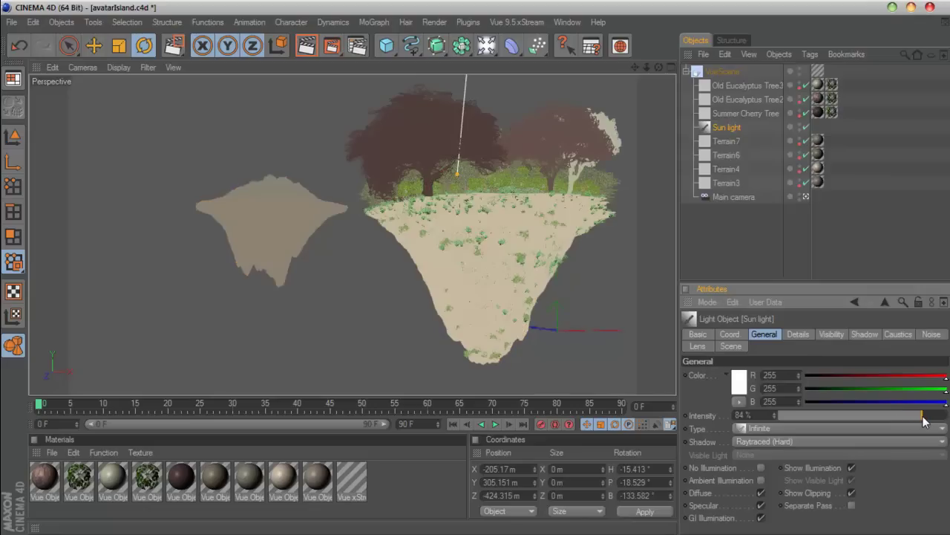
click(507, 21)
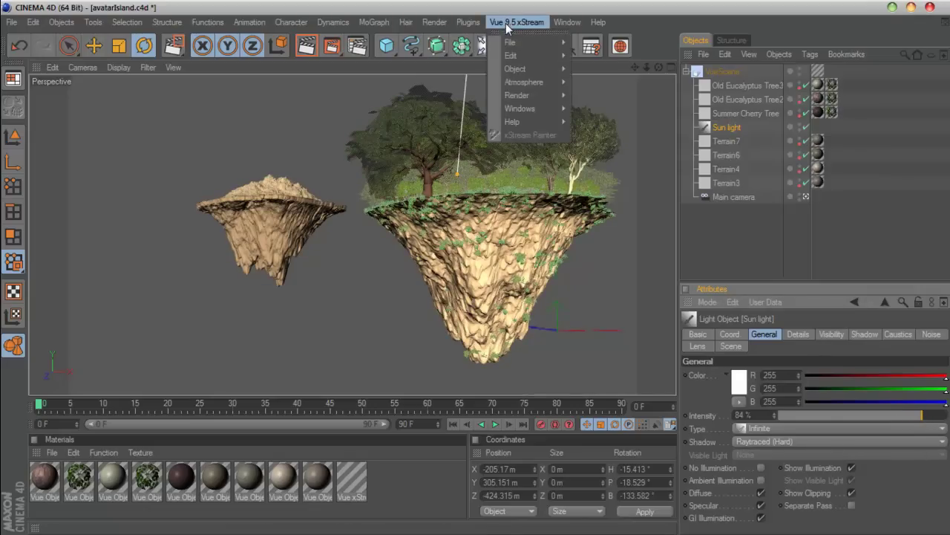
click(619, 133)
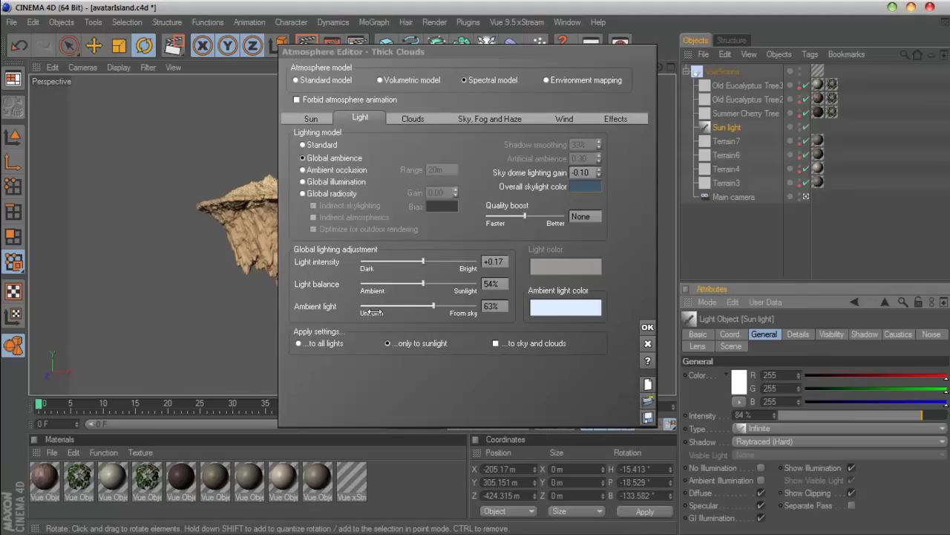
drag(529, 221, 537, 221)
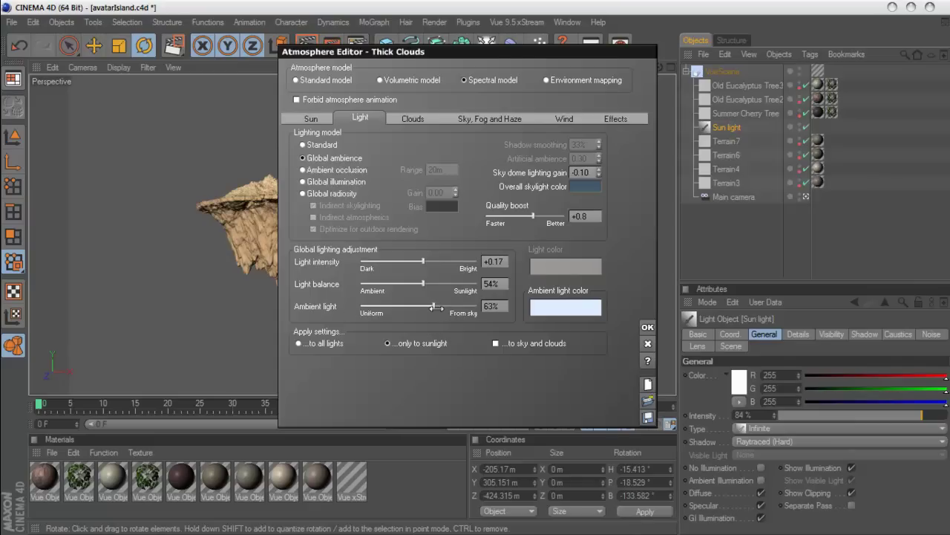
mouse_move(437, 306)
mouse_down()
mouse_move(416, 284)
mouse_move(423, 261)
mouse_up()
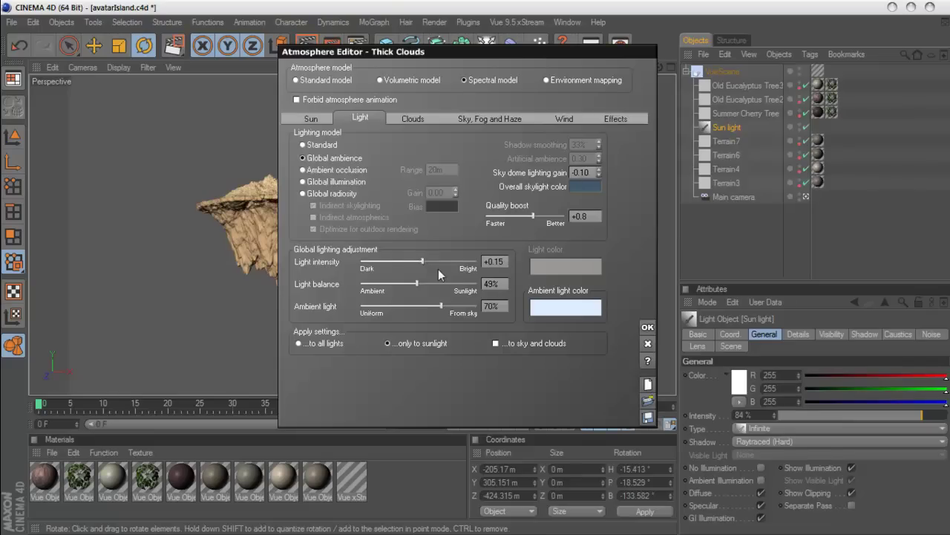
click(645, 331)
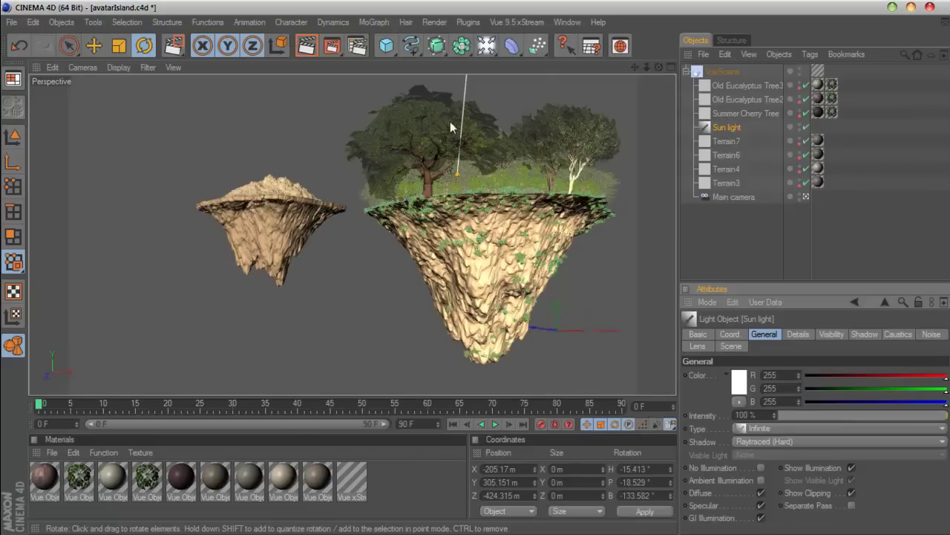
Run another test render of both islands, stop it early, and reselect the Summer Cherry Tree
click(332, 46)
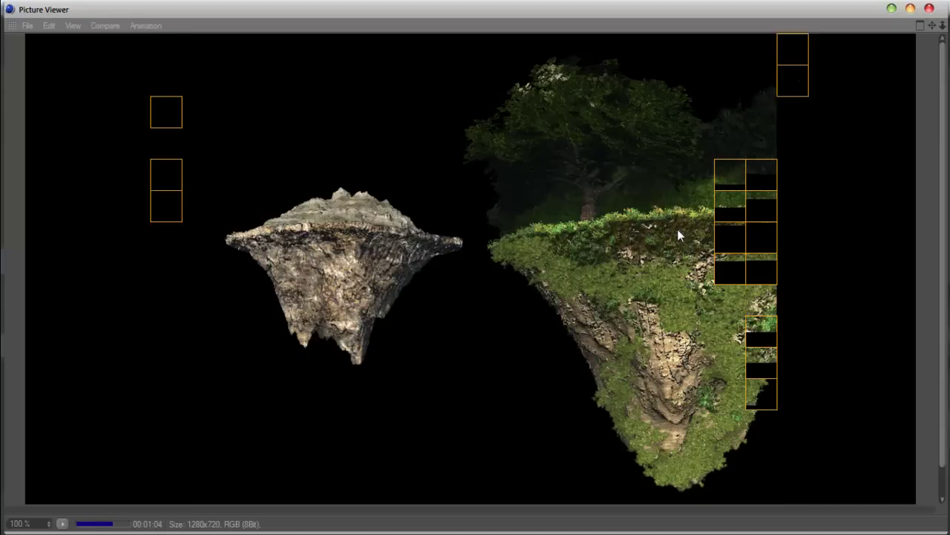
click(929, 8)
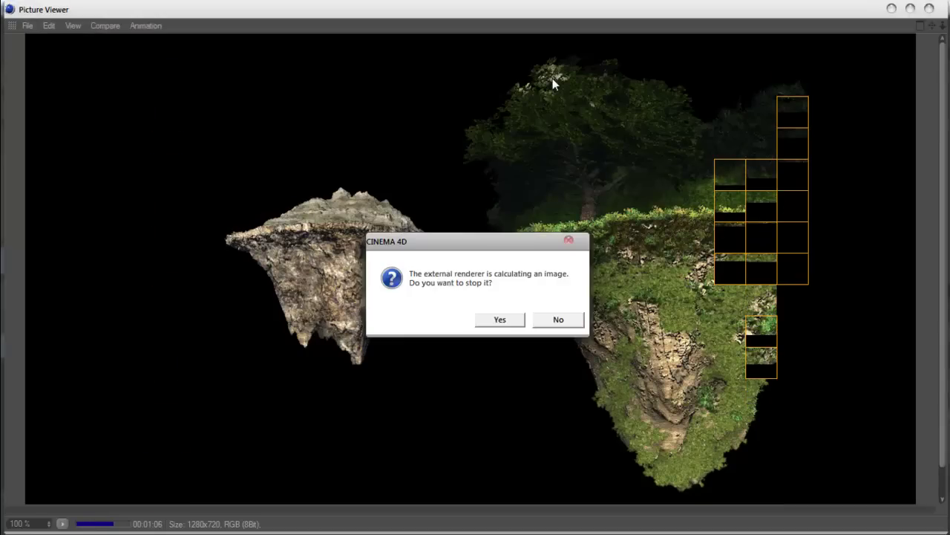
click(493, 321)
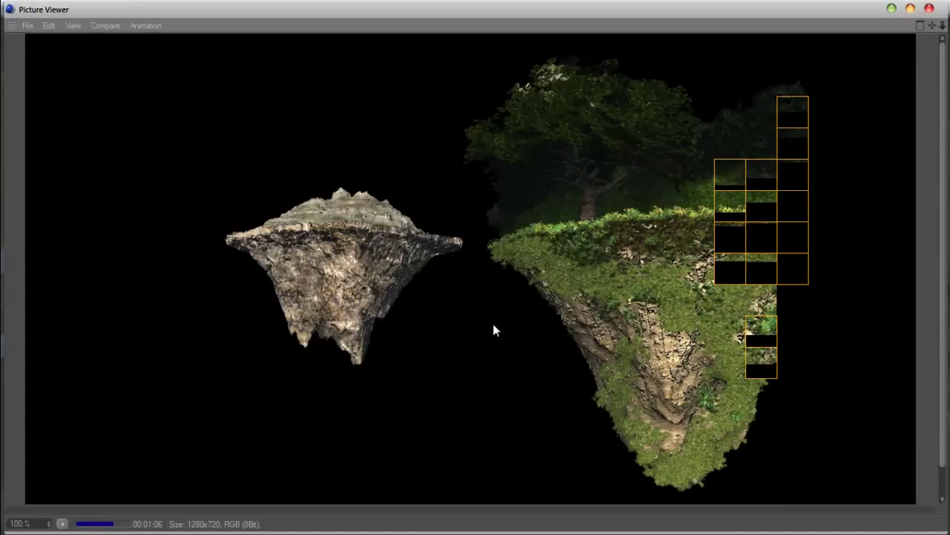
click(429, 190)
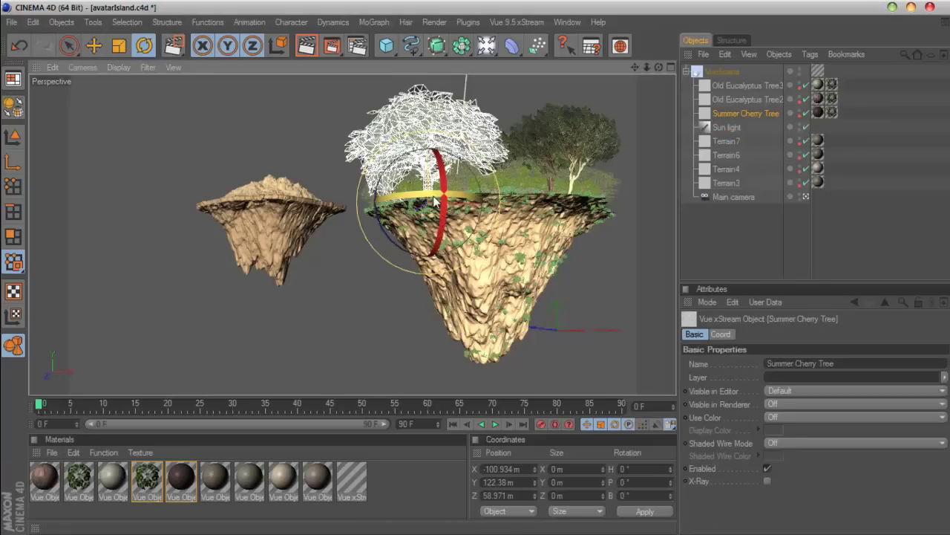
Rotate the Summer Cherry Tree to heading -58.673° and pitch 10.407°
mouse_move(420, 199)
mouse_down()
mouse_move(406, 195)
mouse_move(429, 204)
mouse_up()
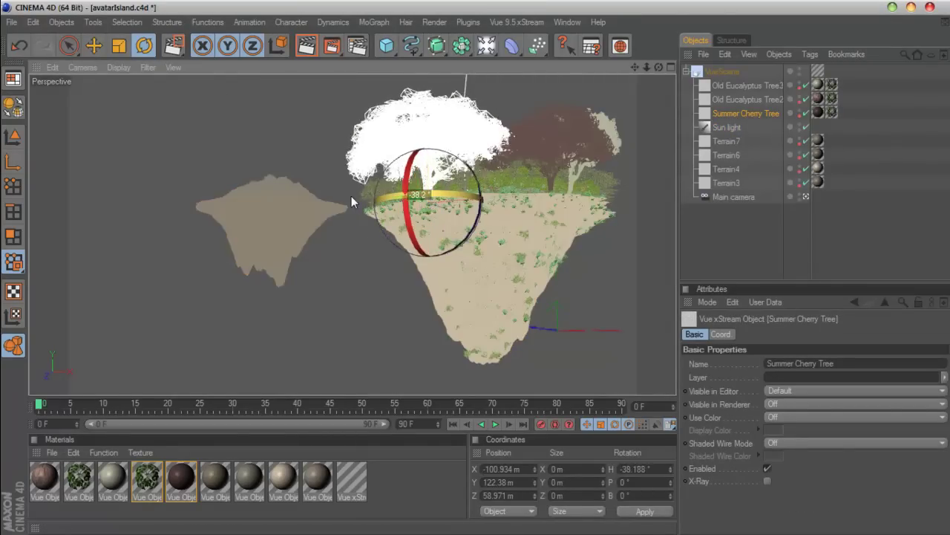
mouse_move(438, 190)
mouse_down()
mouse_move(410, 189)
mouse_move(376, 258)
mouse_up()
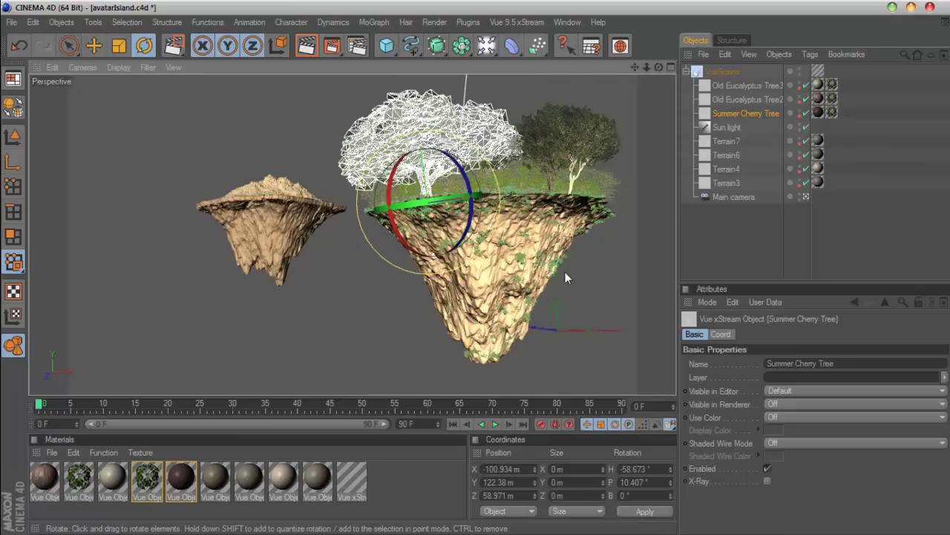
click(516, 22)
Raise the atmosphere's light intensity to +0.41
click(590, 127)
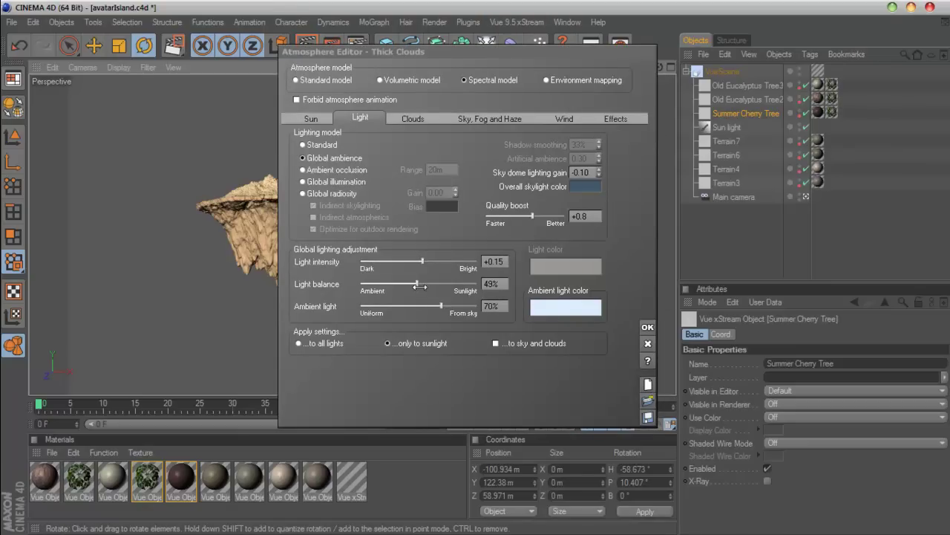
mouse_move(422, 262)
mouse_down()
mouse_move(430, 263)
mouse_move(424, 284)
mouse_up()
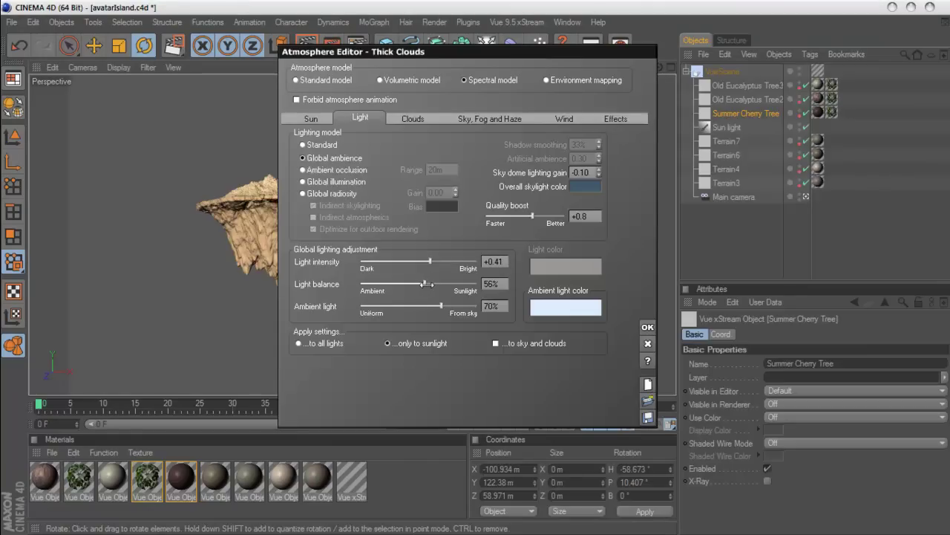
click(647, 329)
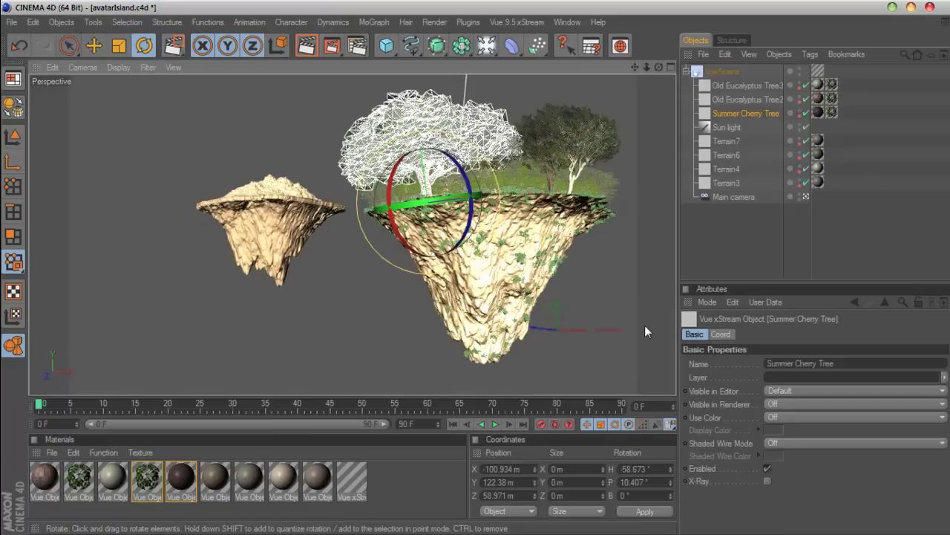
Lower atmosphere light intensity to +0.34 with 56% balance, then start the final 1280x720 render
click(516, 22)
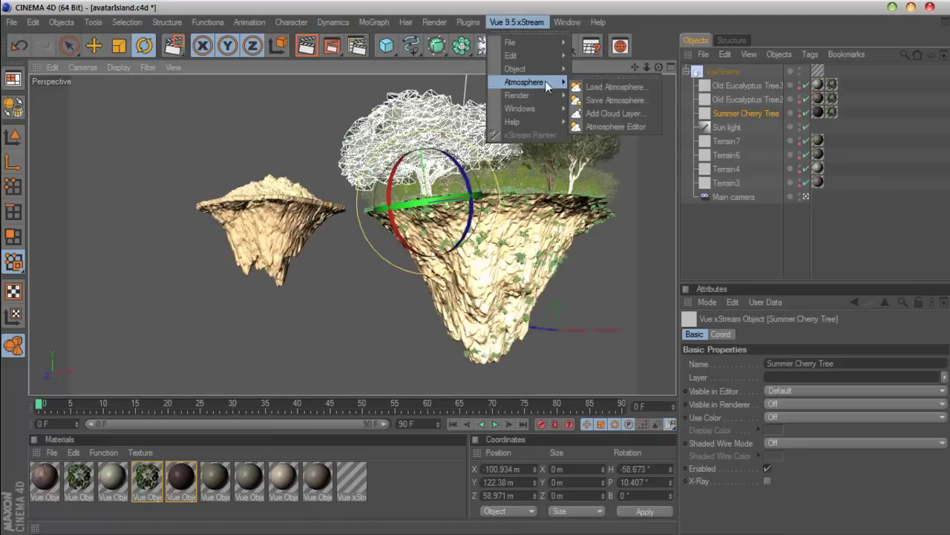
click(590, 119)
drag(429, 261, 427, 262)
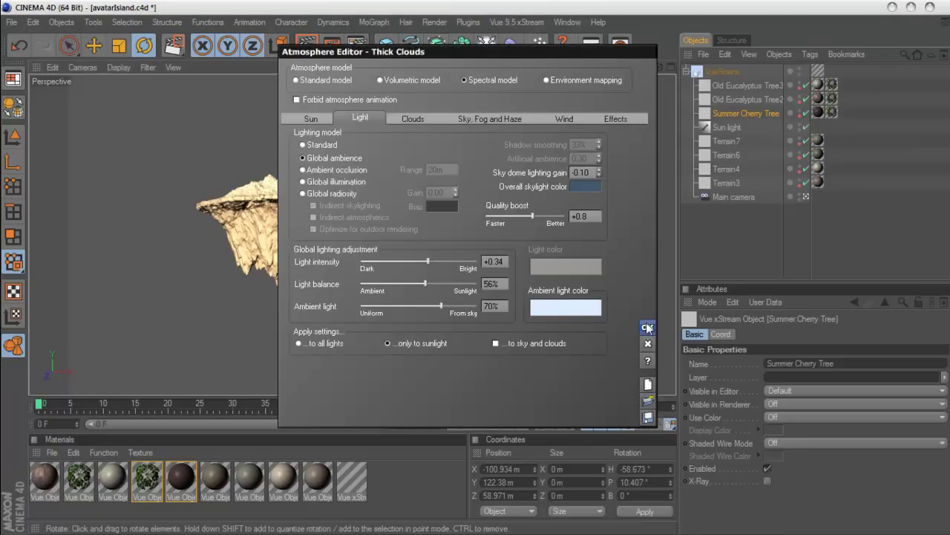
click(646, 328)
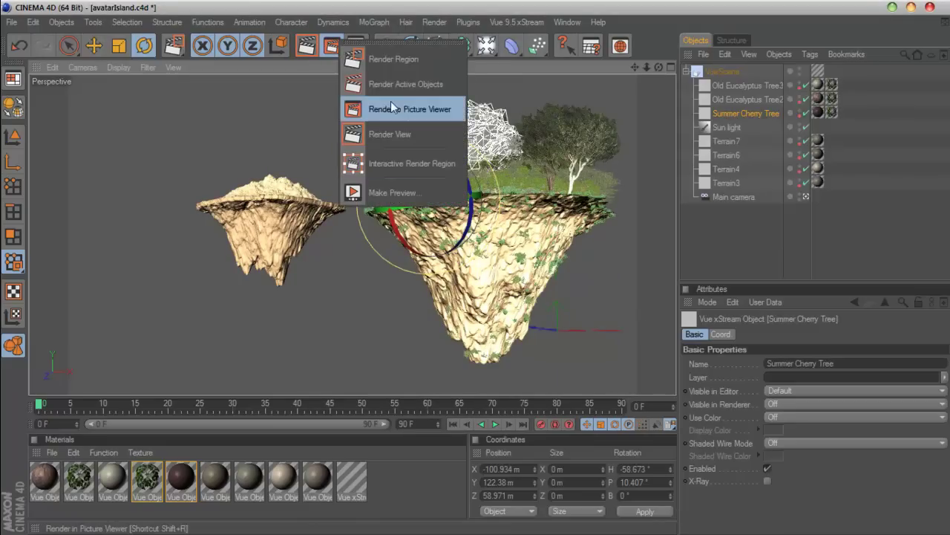
drag(332, 46, 486, 68)
click(333, 48)
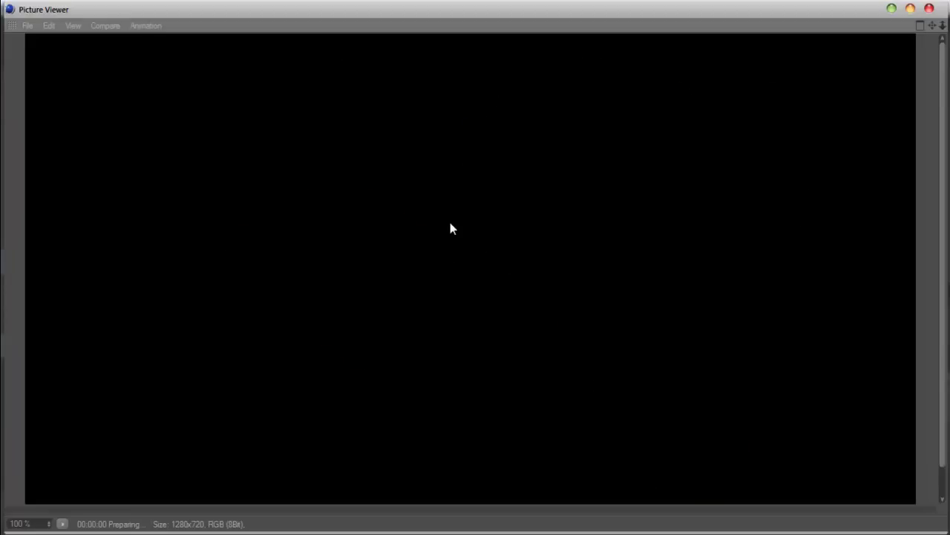